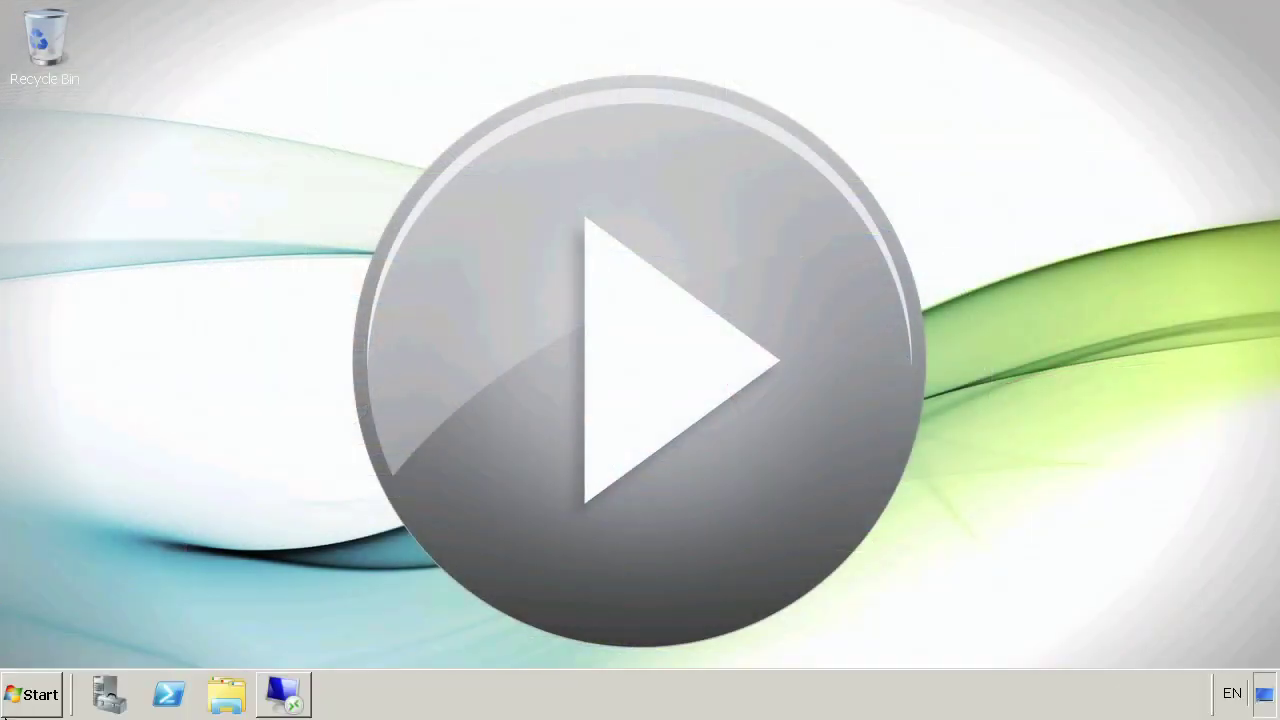
- Restore the NYC-SVR1 remote session and launch its Windows Server Migration Tools console
mouse_move(290, 705)
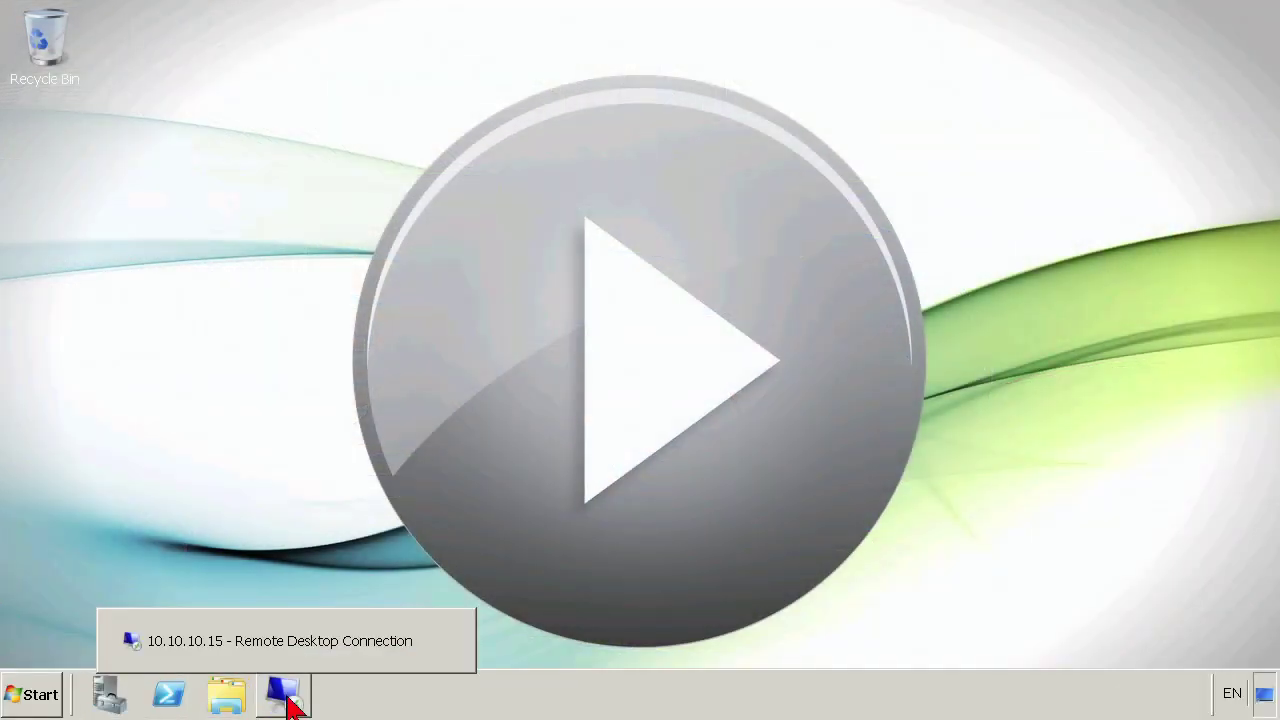
left_click(315, 638)
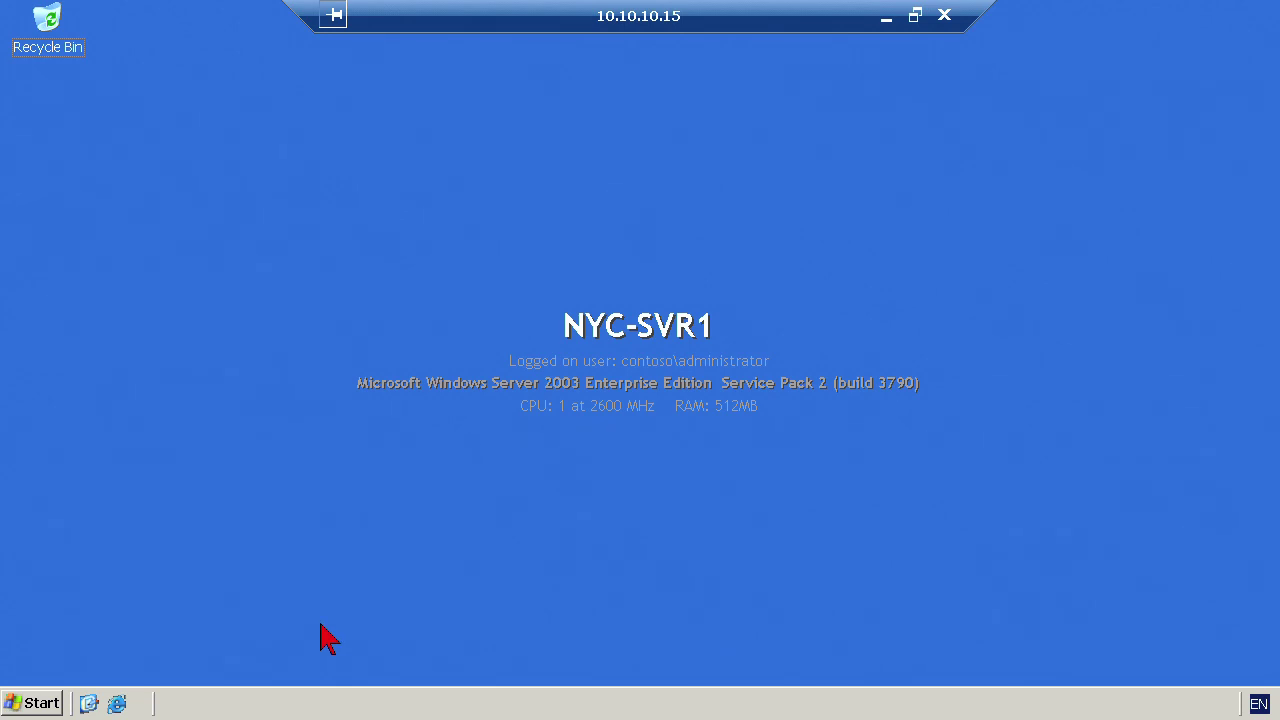
left_click(38, 705)
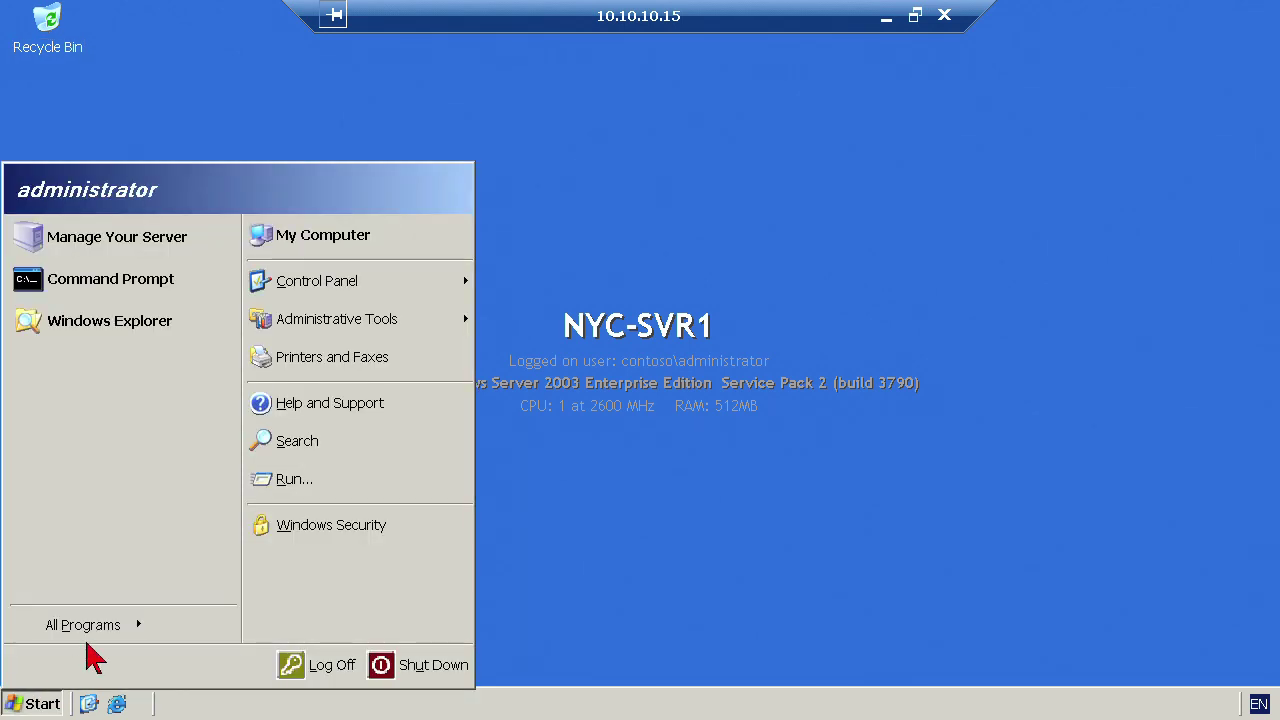
mouse_move(418, 323)
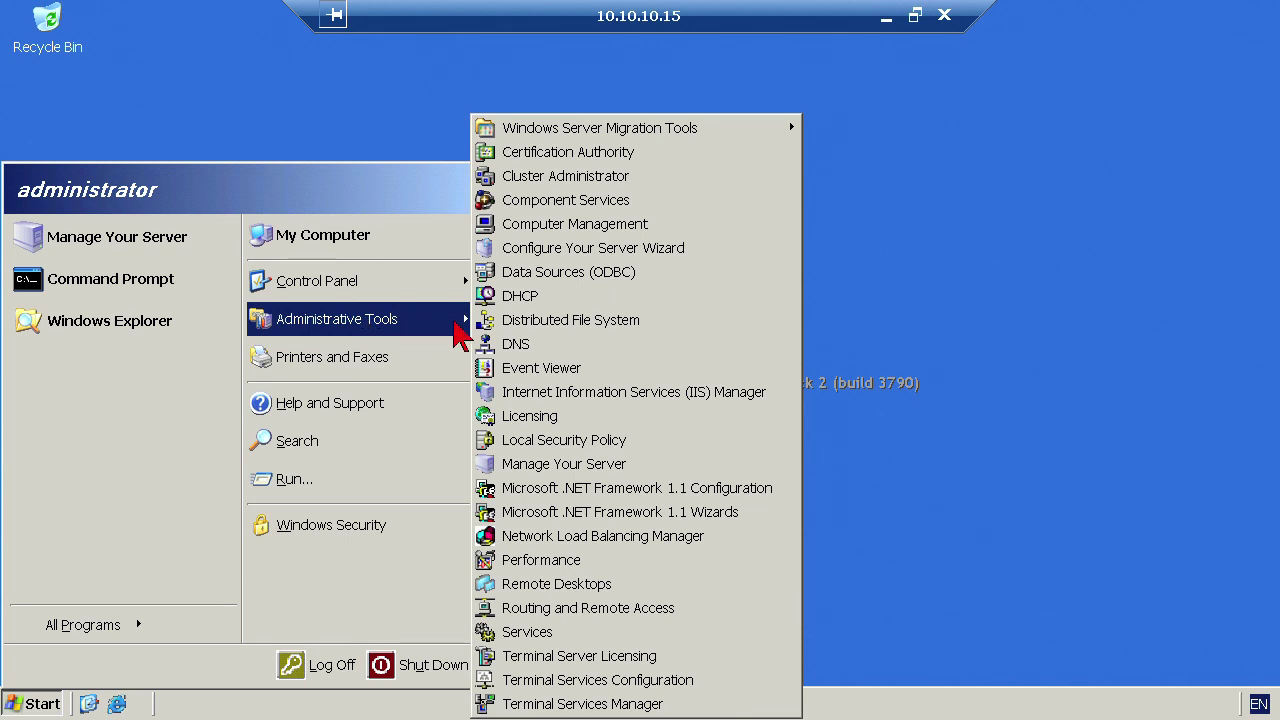
mouse_move(667, 140)
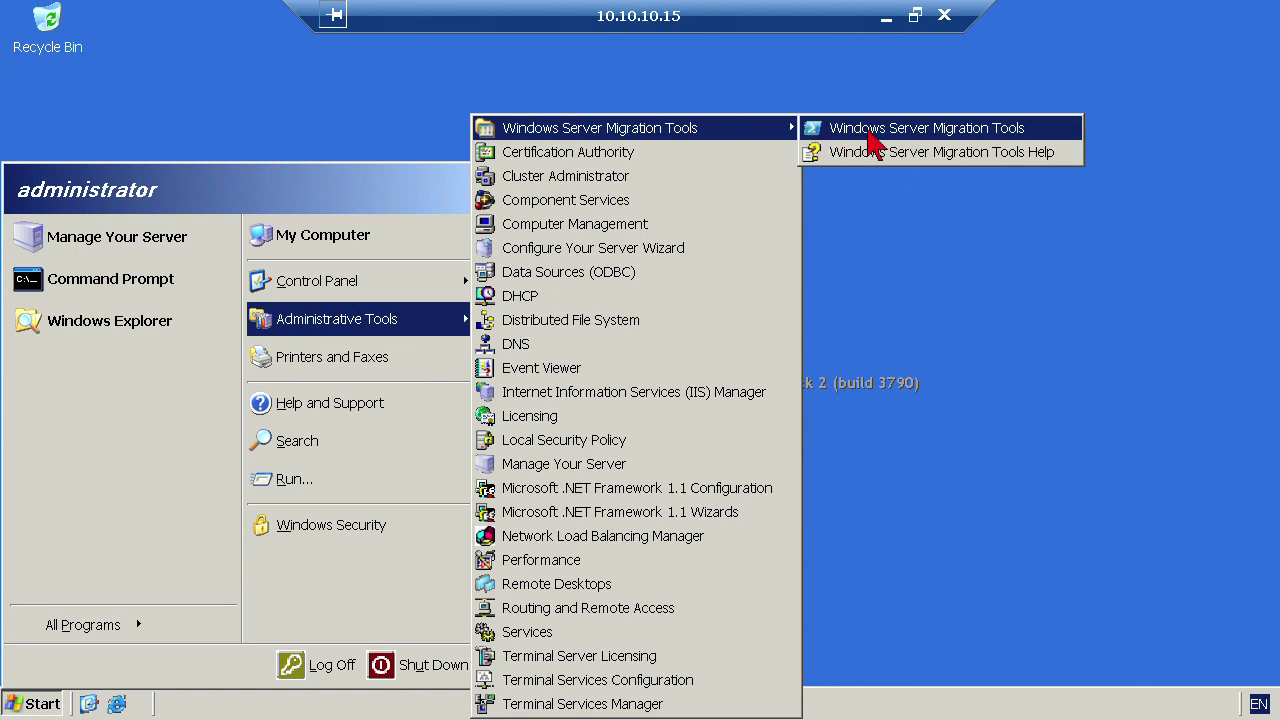
left_click(870, 134)
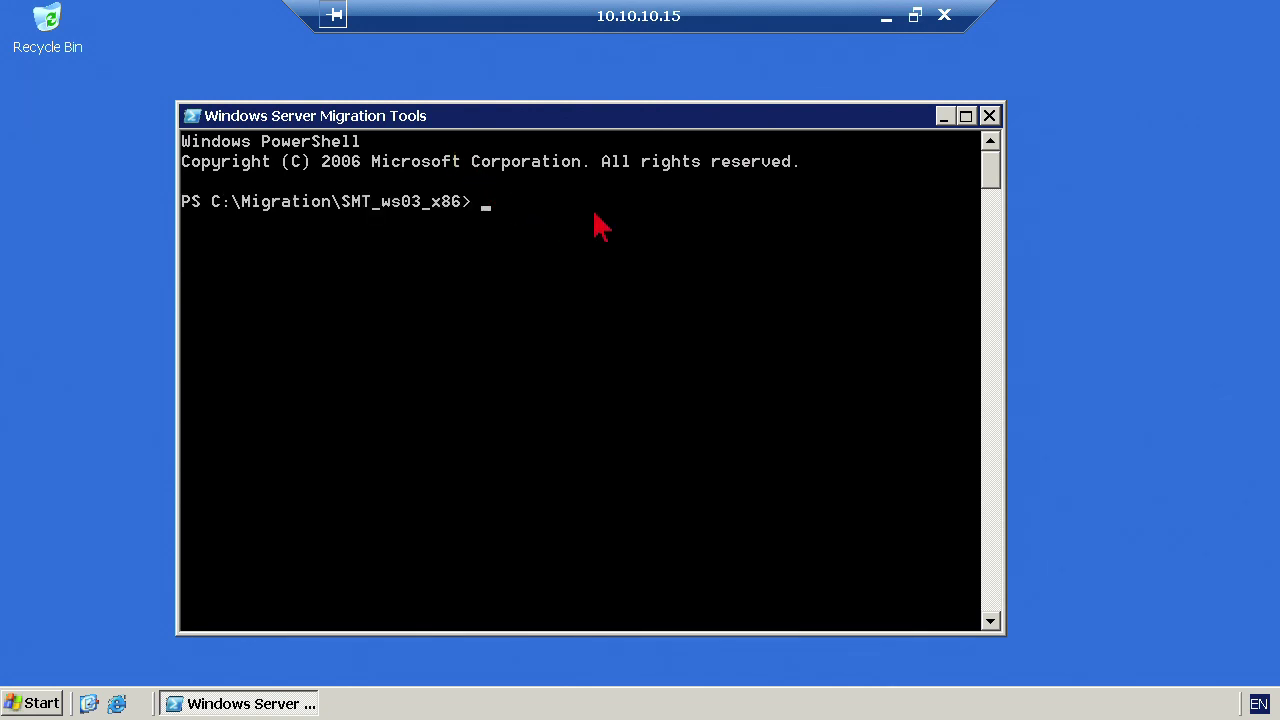
- Run get-command and scroll back through the full list of cmdlets
type("help")
key("BackSpace")
key("BackSpace")
key("BackSpace")
key("BackSpace")
key("BackSpace")
type("get-command")
key("Return")
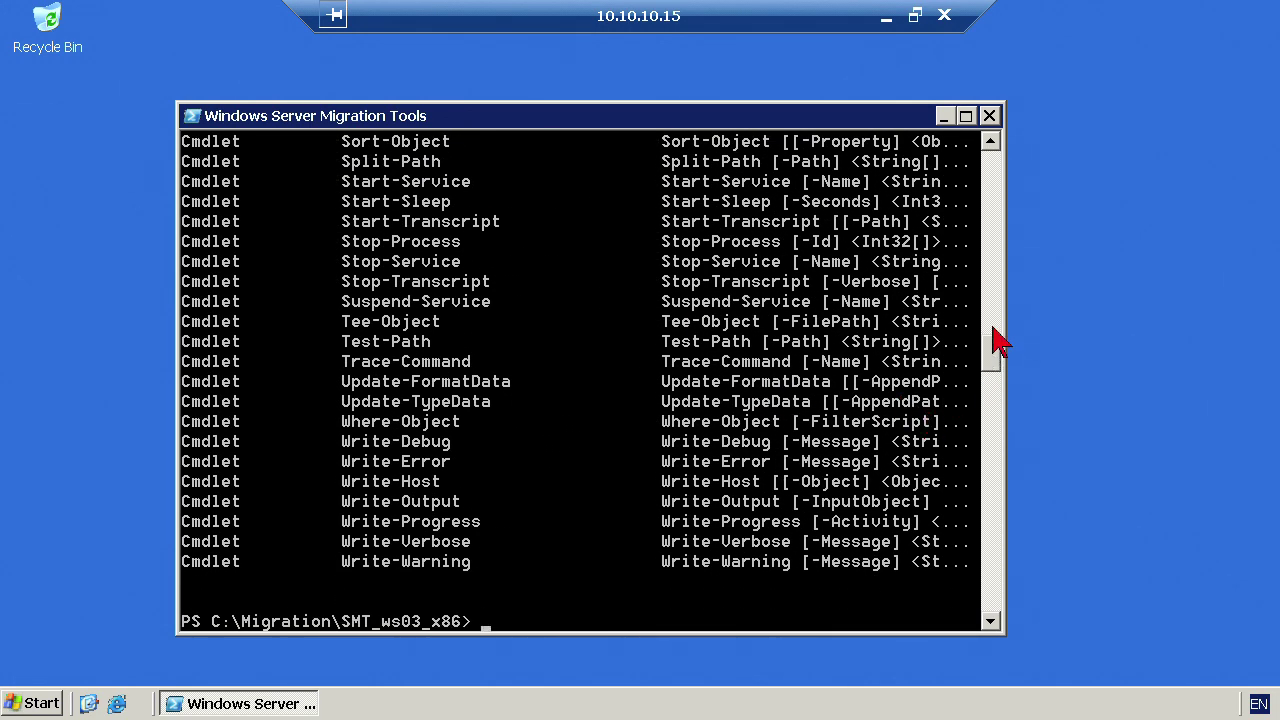
scroll(994, 340, "up", 8)
left_click_drag(996, 334, 986, 258)
scroll(986, 258, "up", 1)
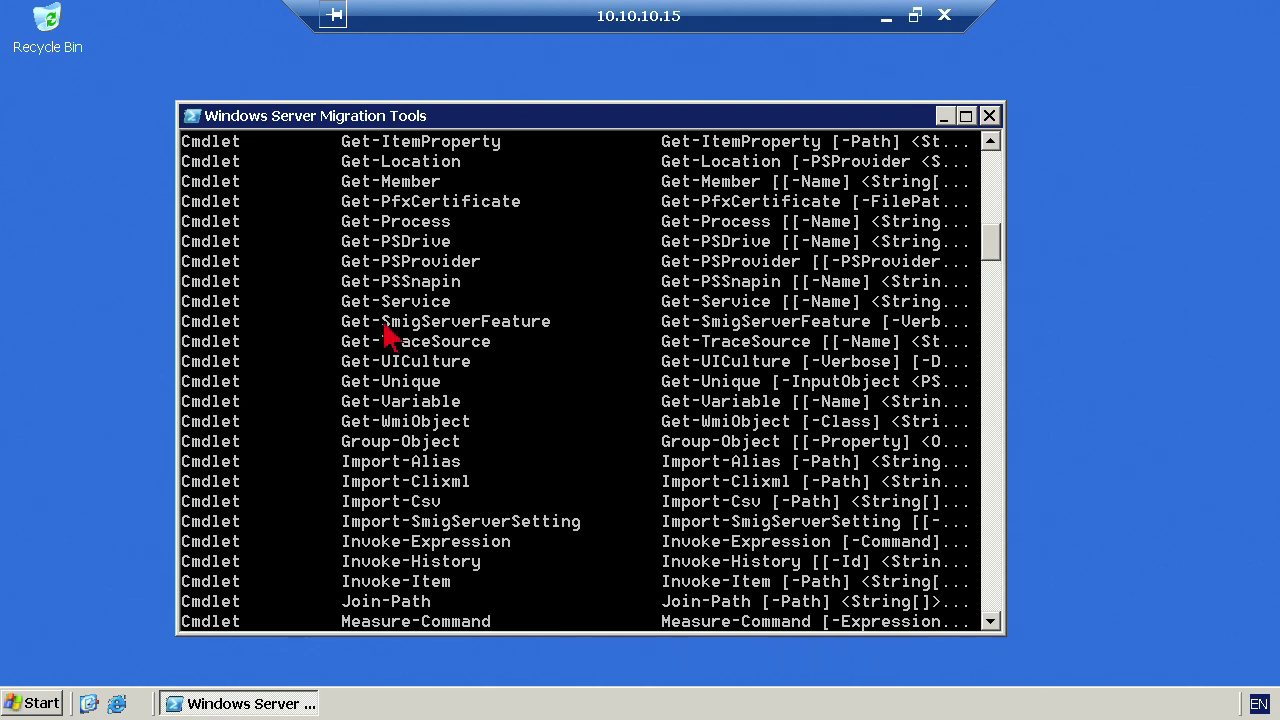
left_click_drag(991, 251, 992, 358)
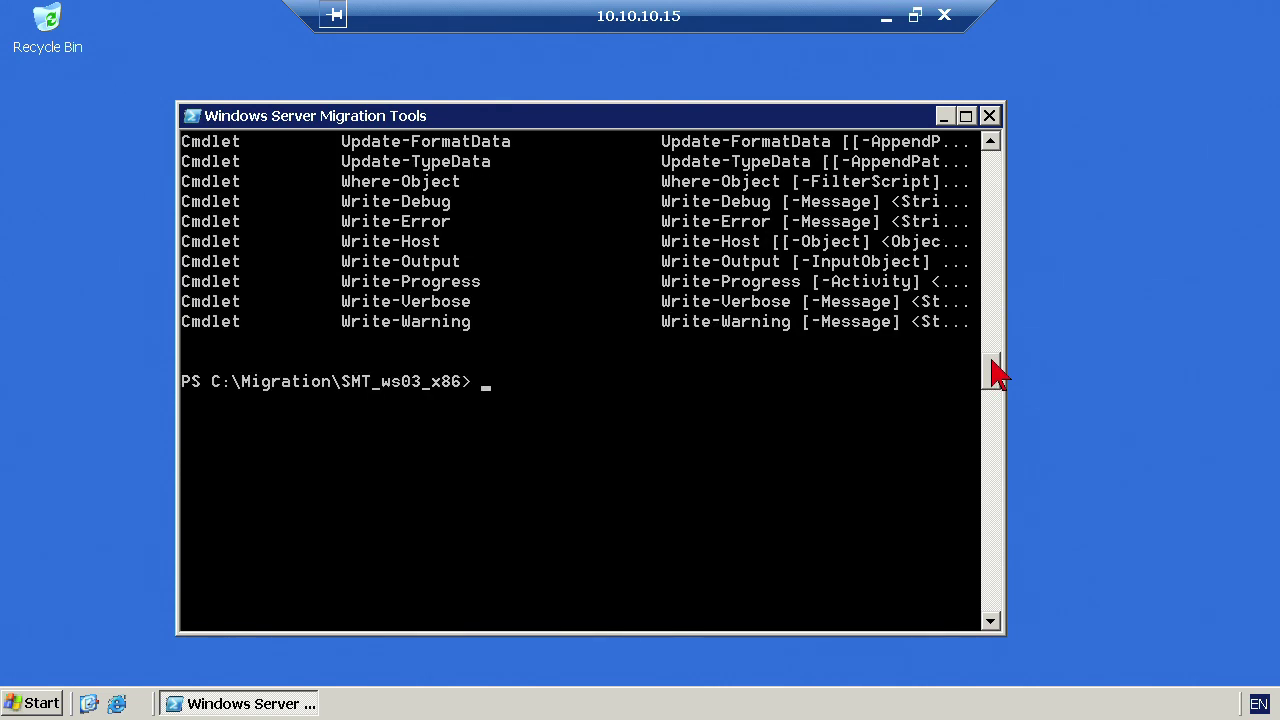
- Run get-command *smig* to show the five Smig migration cmdlets
type("get-command *smig*")
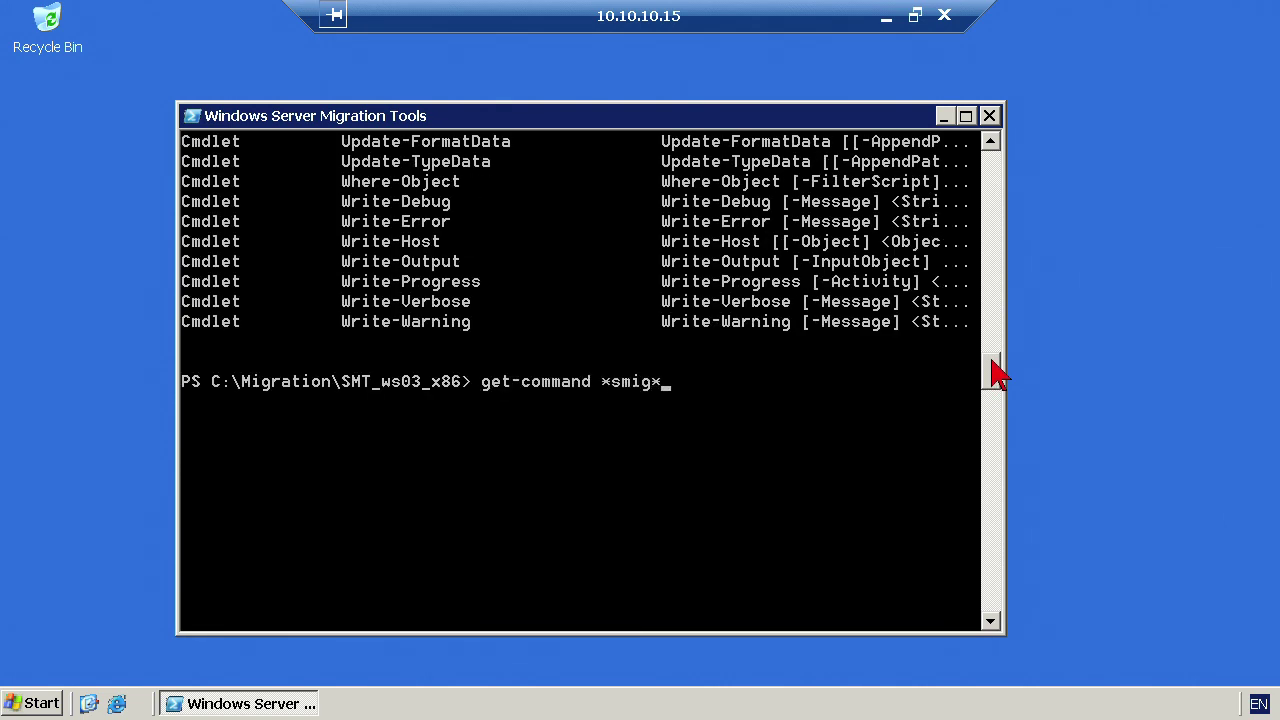
key("Return")
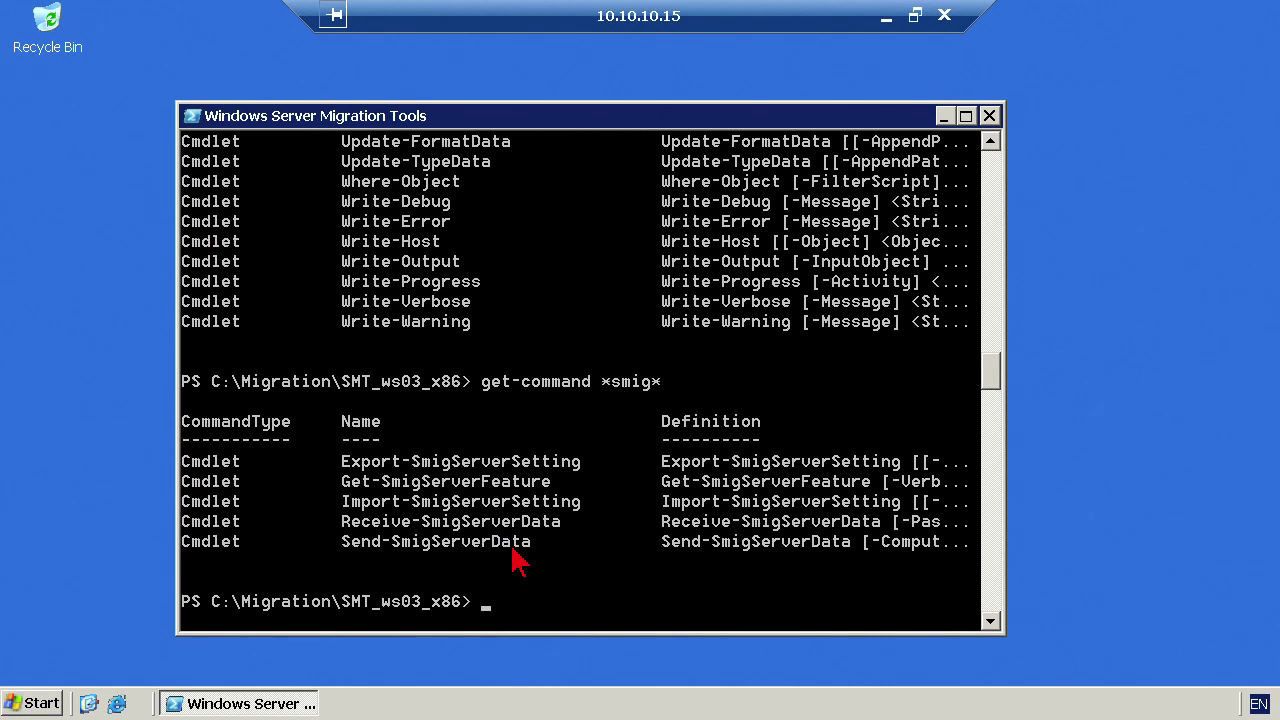
scroll(606, 506, "down", 2)
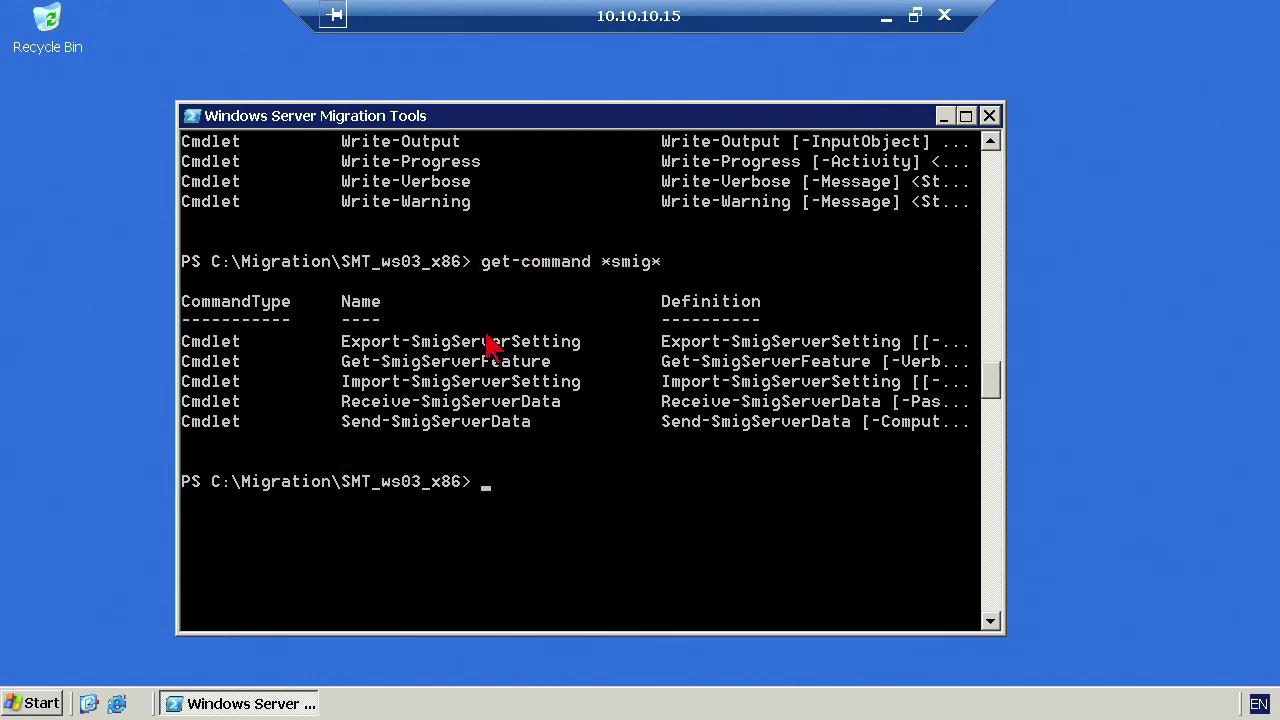
scroll(524, 410, "down", 1)
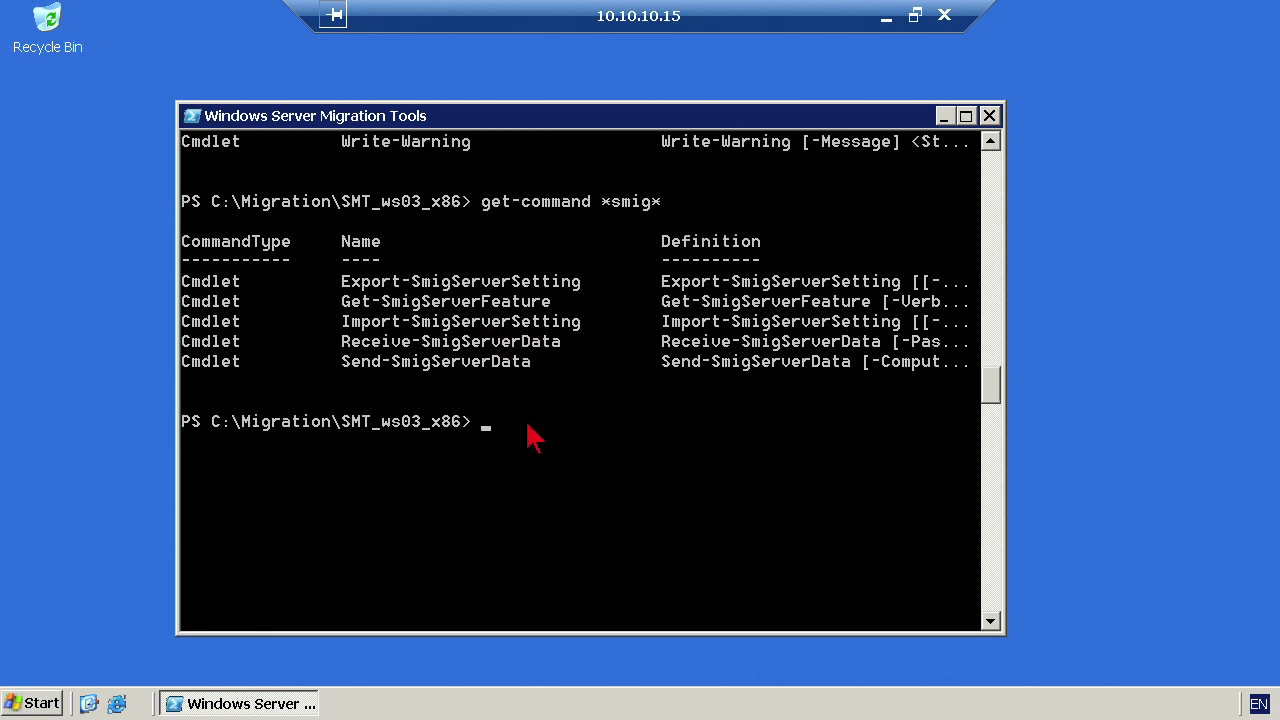
- Run Export-SmigServerSetting -User ALL -Group -Path c:\Migration\UsersGroups -Verbose
type("expo")
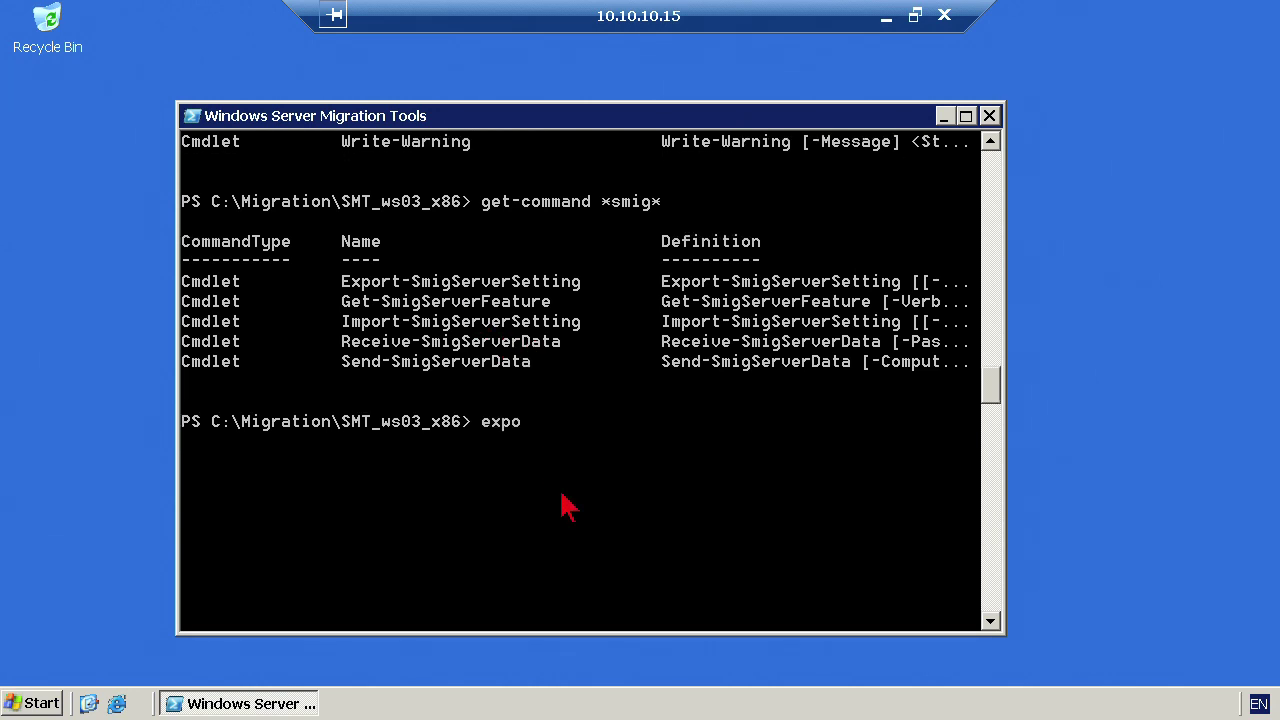
type("rt-smig")
key("Tab")
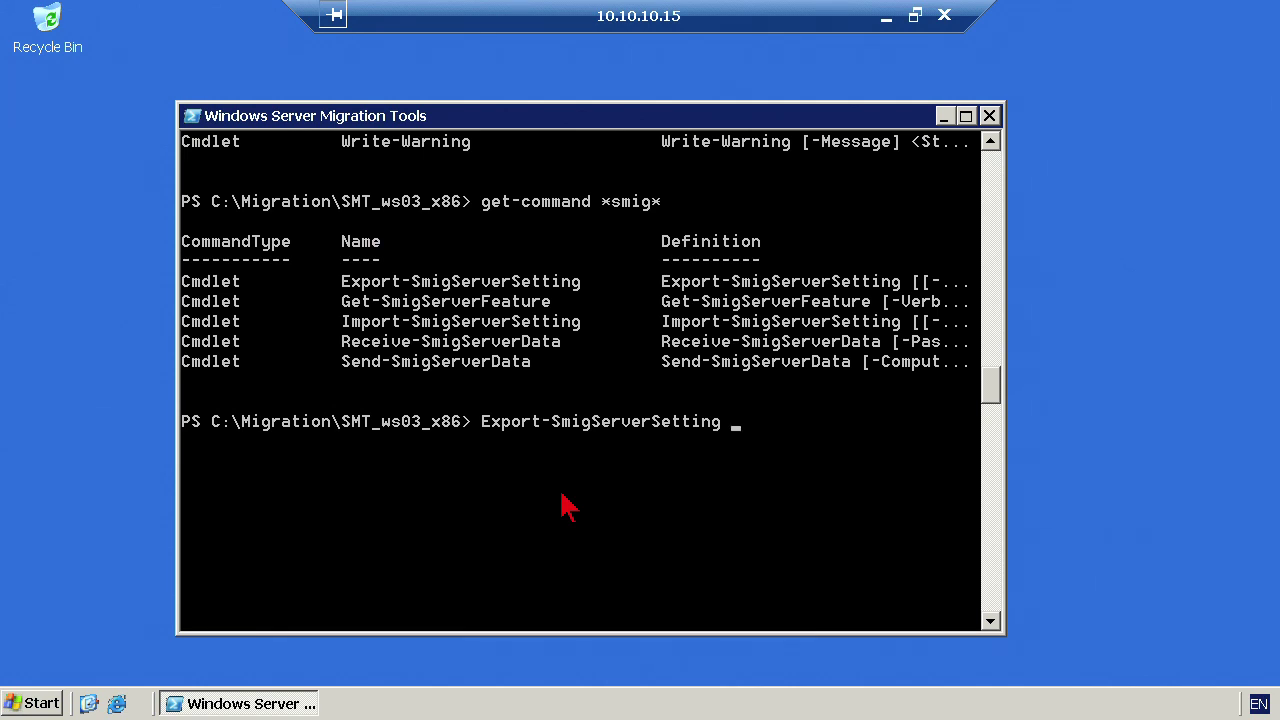
type("-user ALL -gro")
key("Tab")
type("-path")
key("Tab")
type("\"")
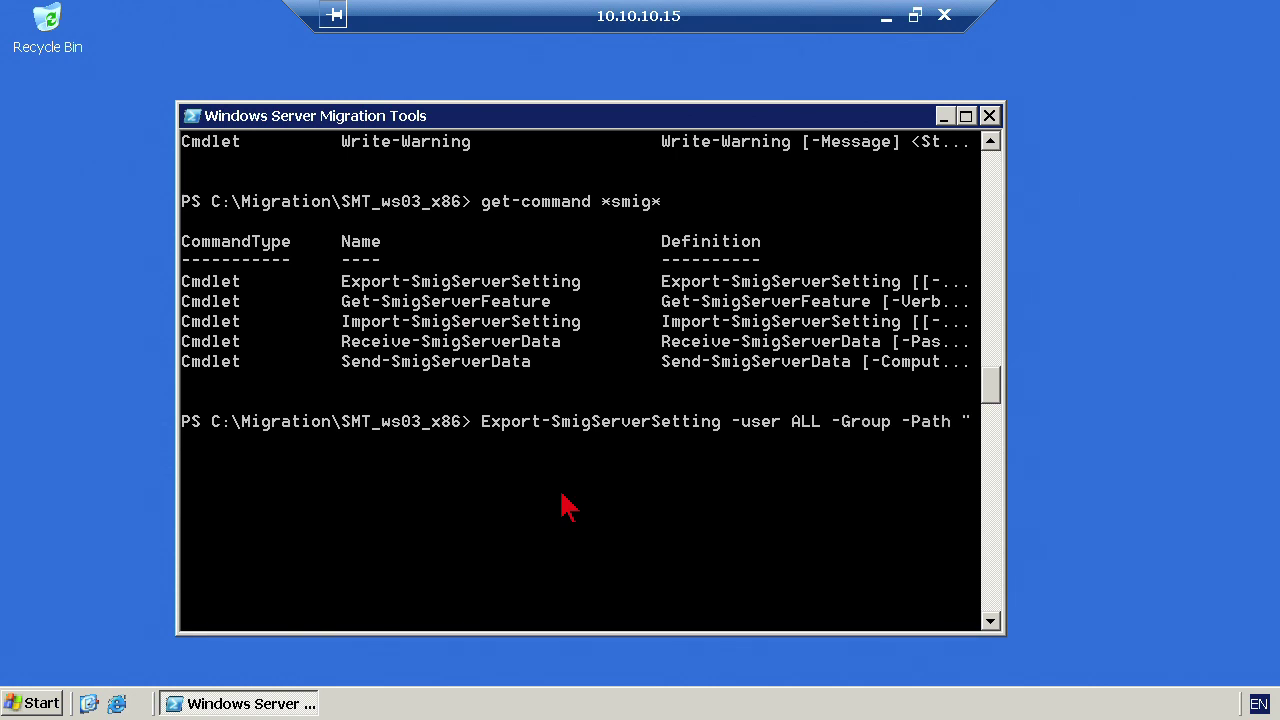
key("BackSpace")
type("c:\\Migration\\UsersGroups")
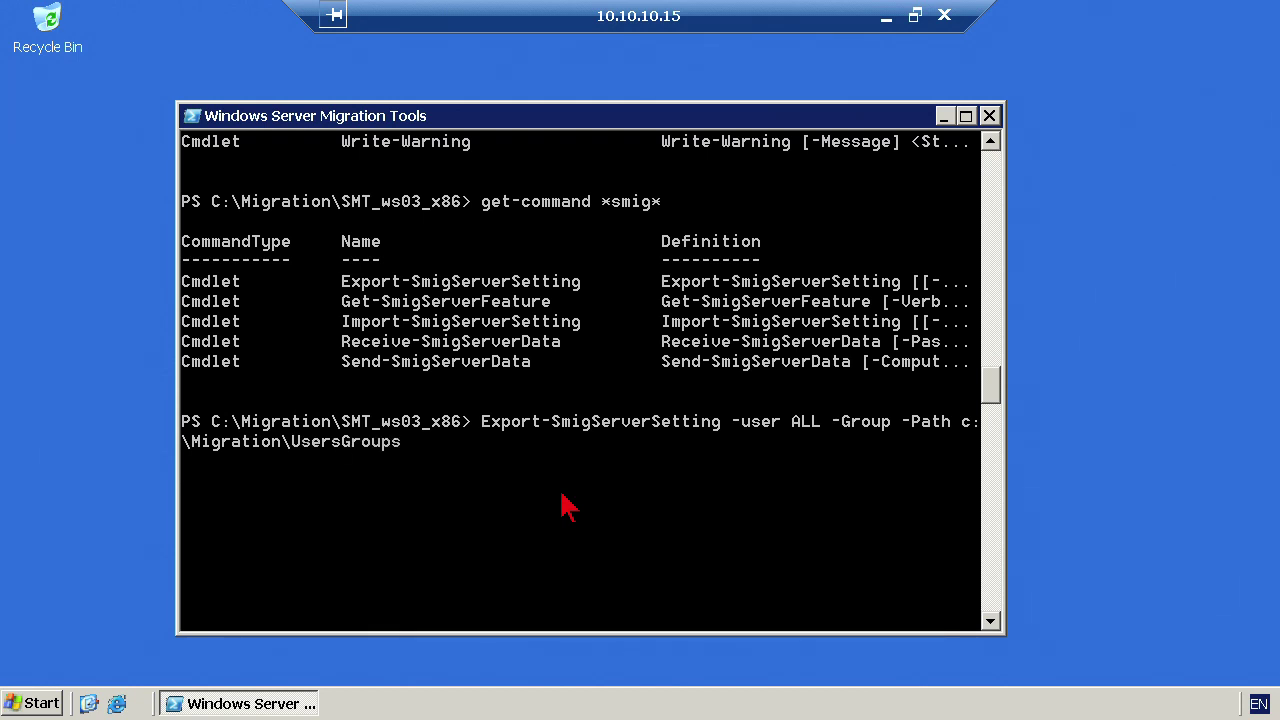
type(" -Verbose")
key("Return")
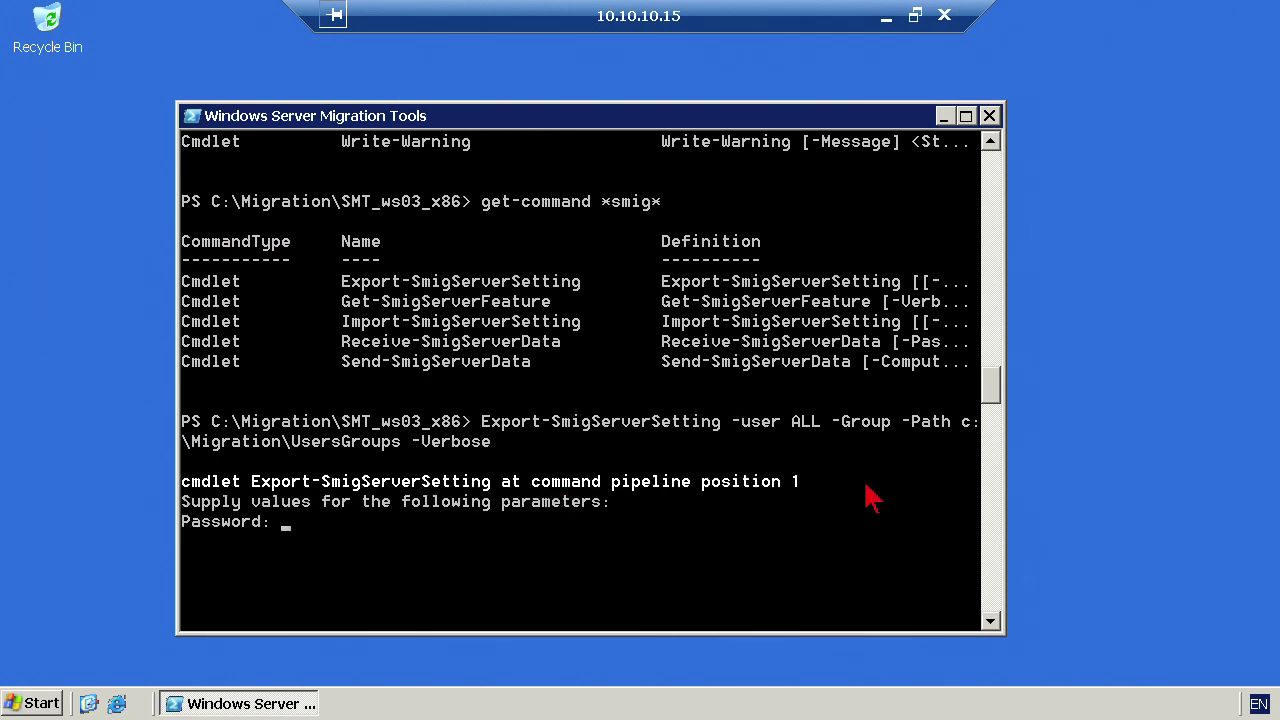
- Enter the migration password and let the users and groups export complete
type("********")
key("Return")
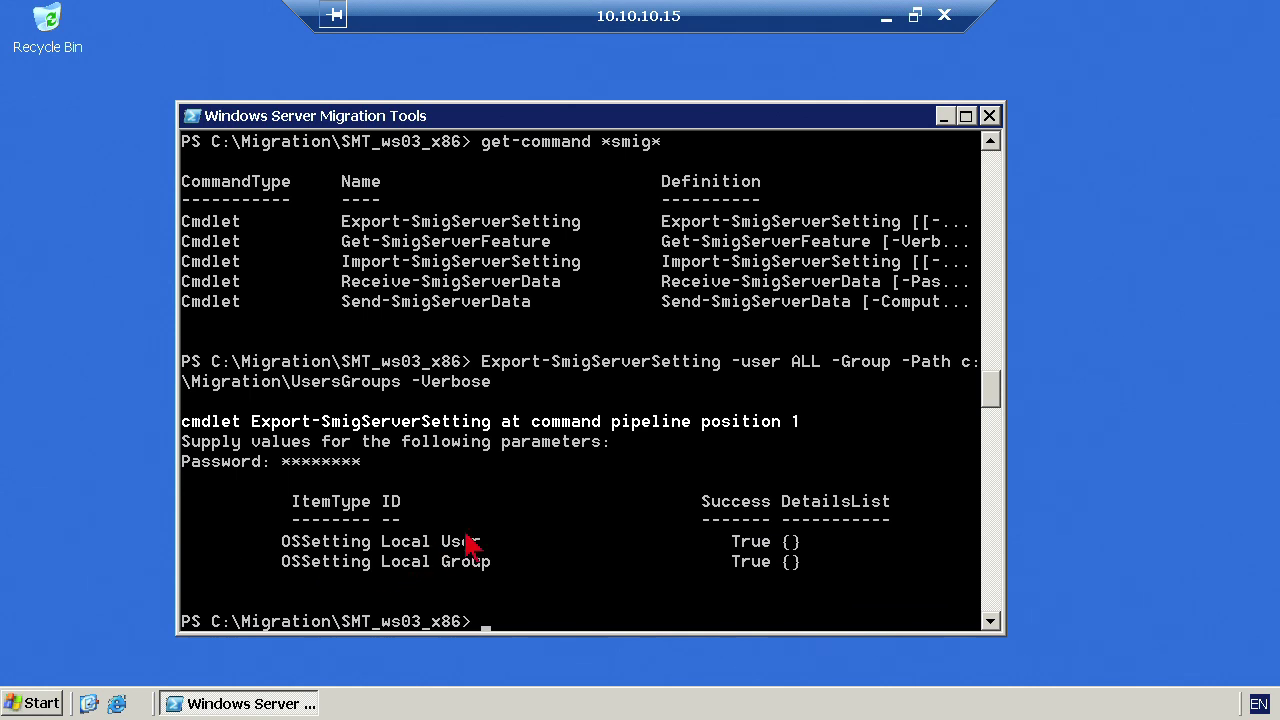
scroll(567, 588, "down", 1)
scroll(560, 578, "down", 2)
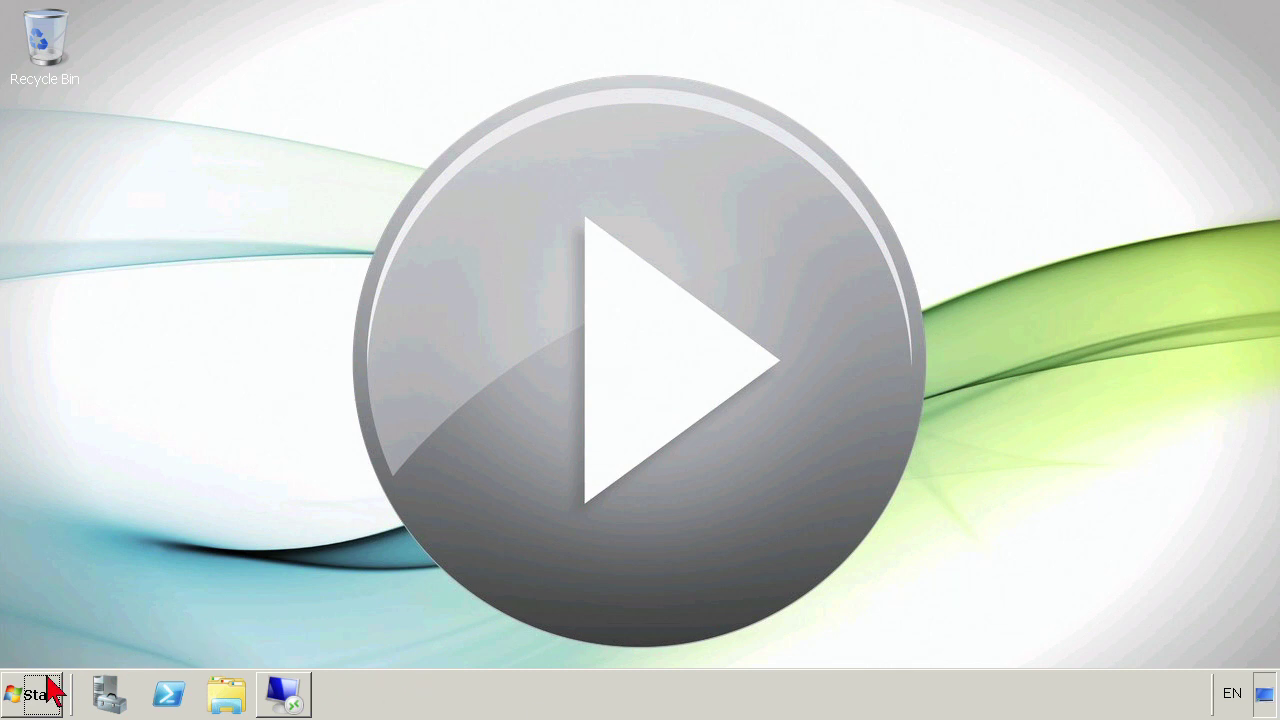
- Browse nyc-svr1's Migration folder and check the svrmig.mig file inside UsersGroups
left_click(40, 692)
left_click(345, 555)
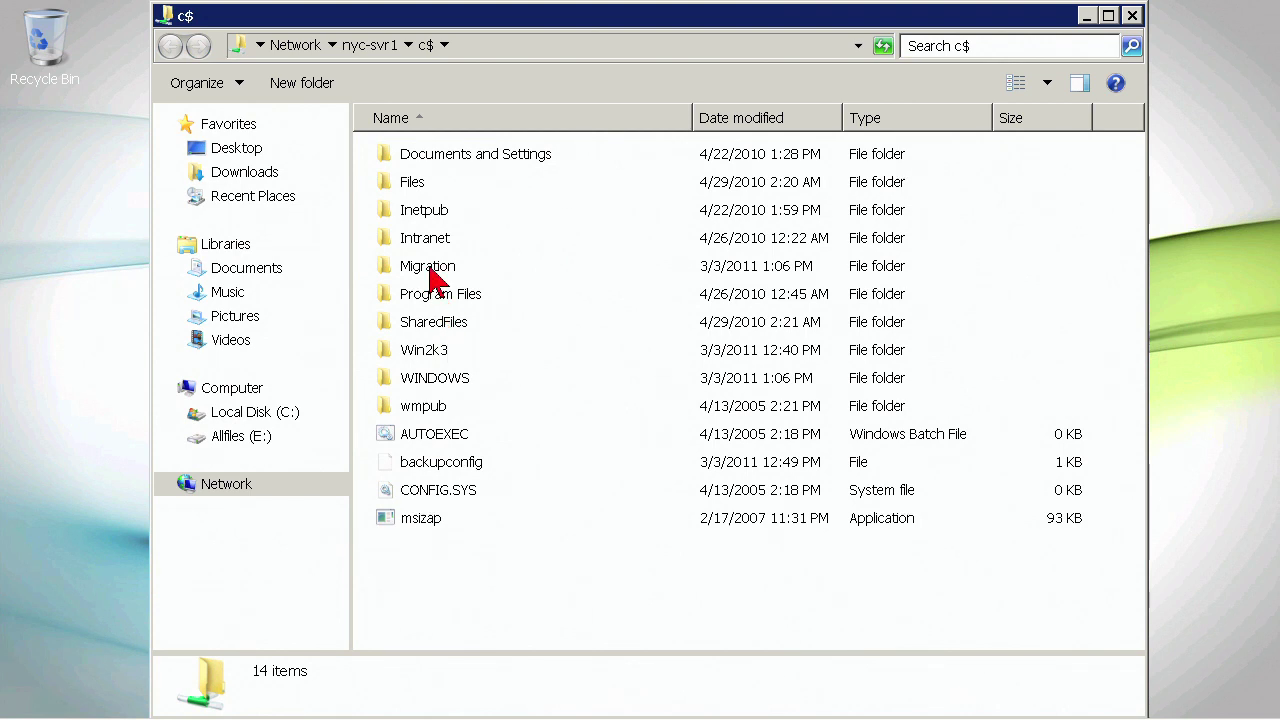
left_click(410, 326)
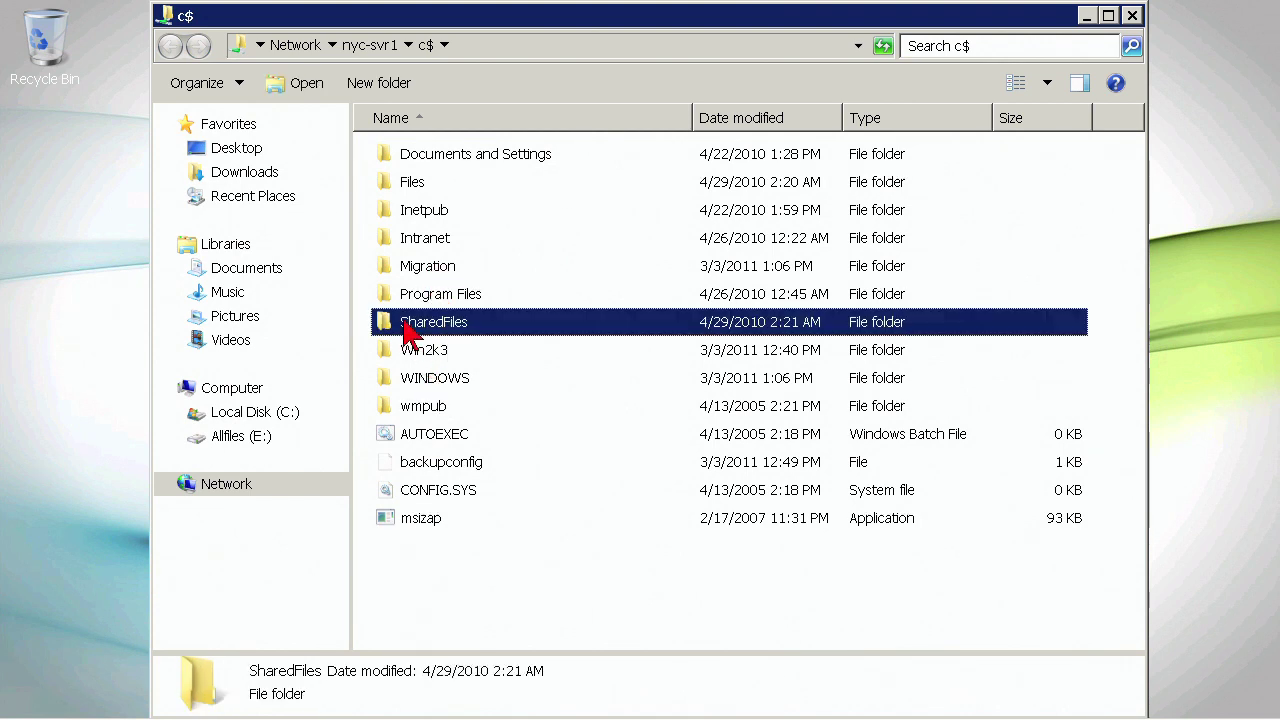
double_click(438, 270)
left_click(420, 190)
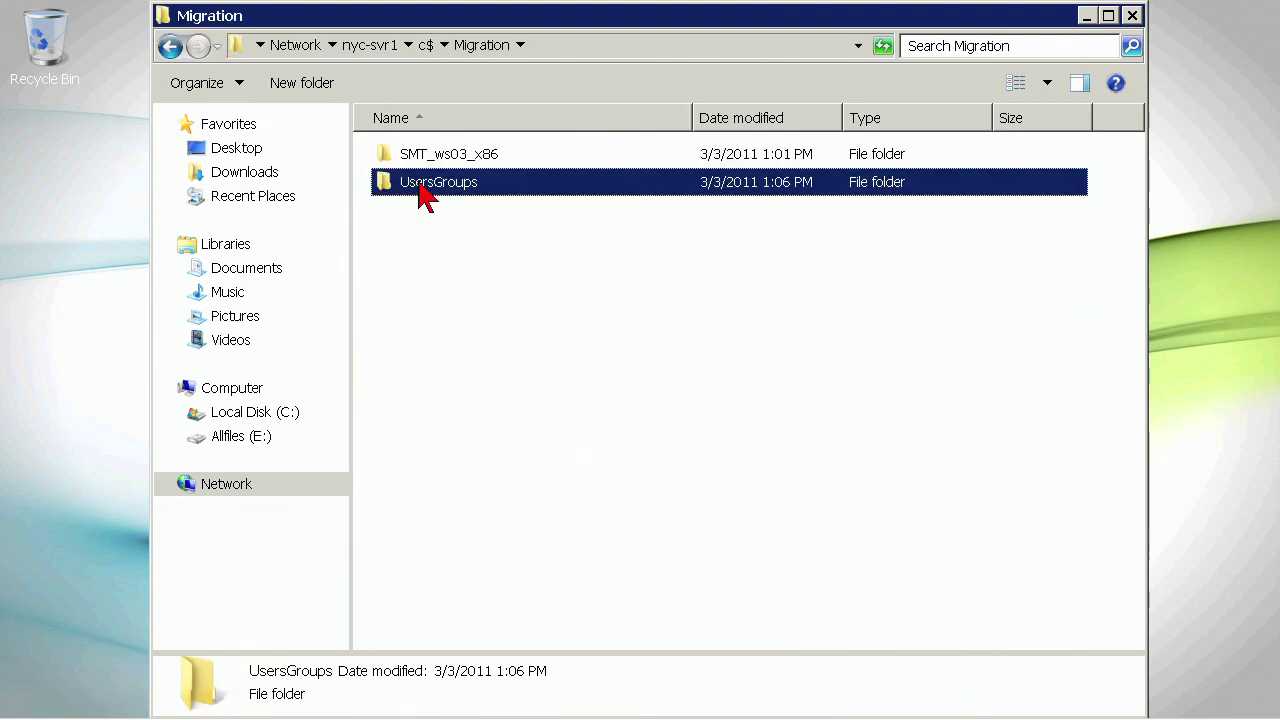
double_click(420, 190)
left_click(430, 158)
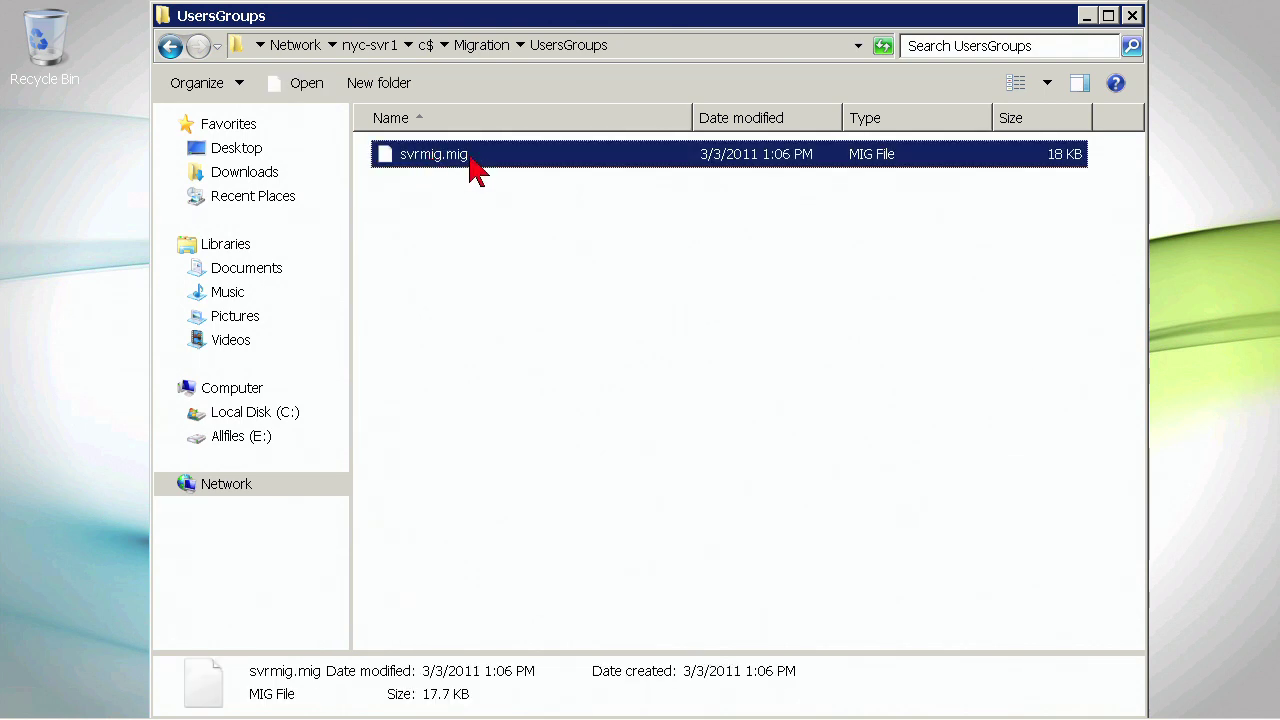
left_click(173, 50)
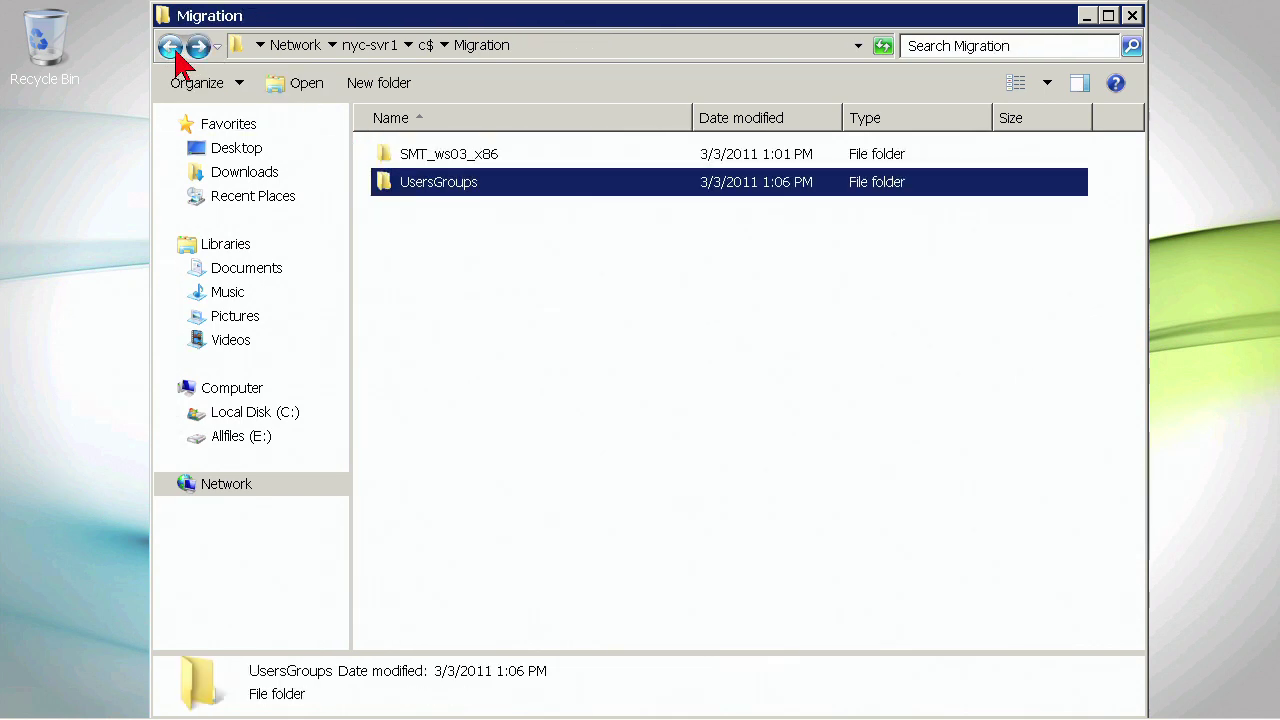
- Copy the UsersGroups folder into local C:\Migration and close the Explorer window
right_click(470, 190)
left_click(515, 324)
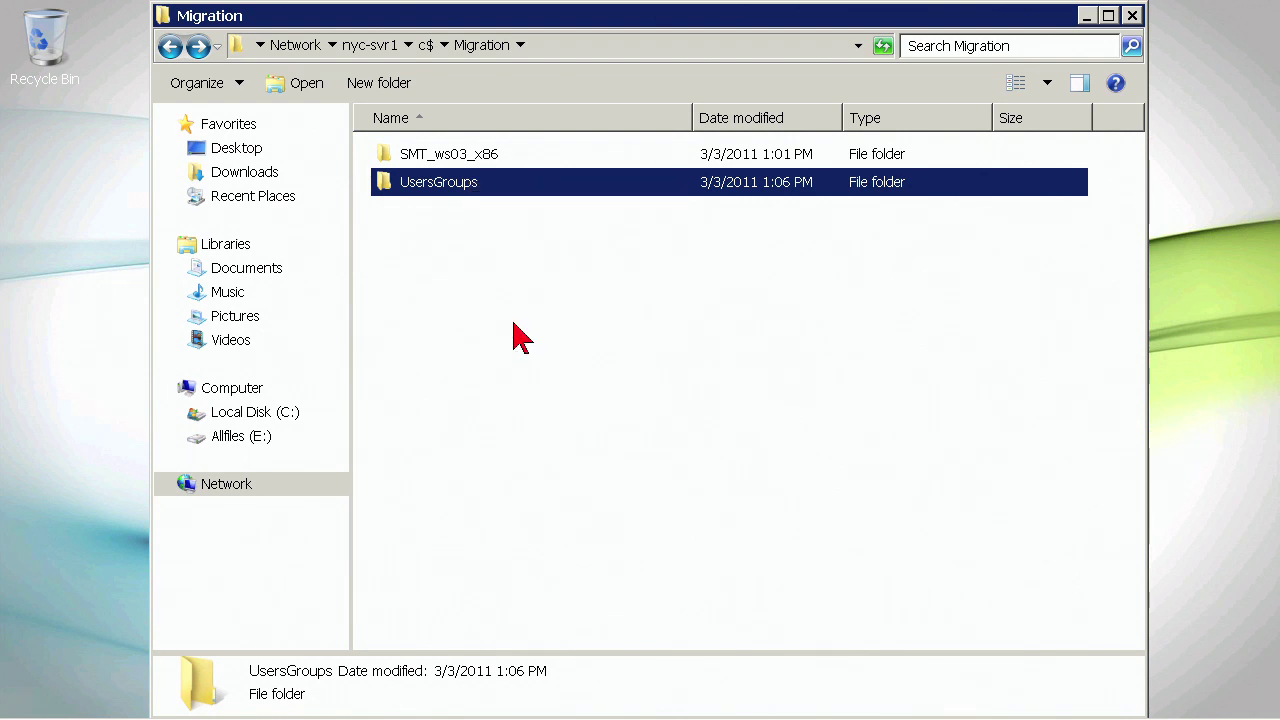
left_click(256, 416)
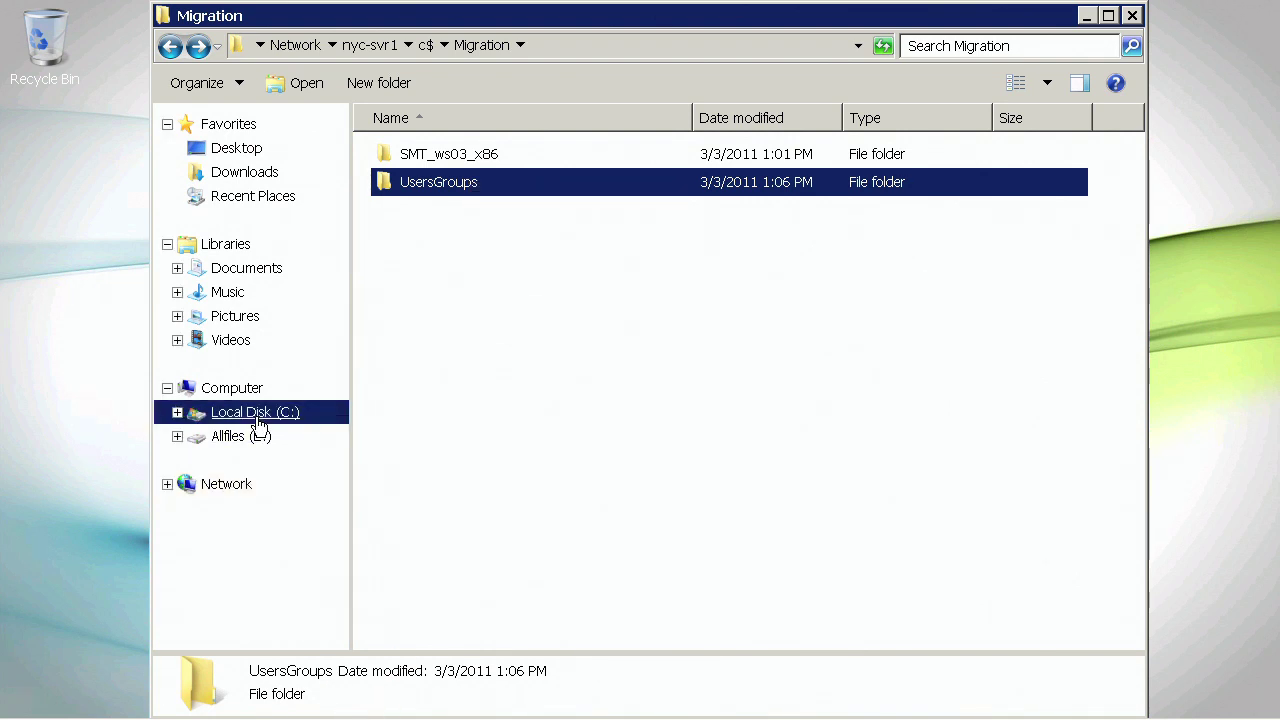
double_click(432, 160)
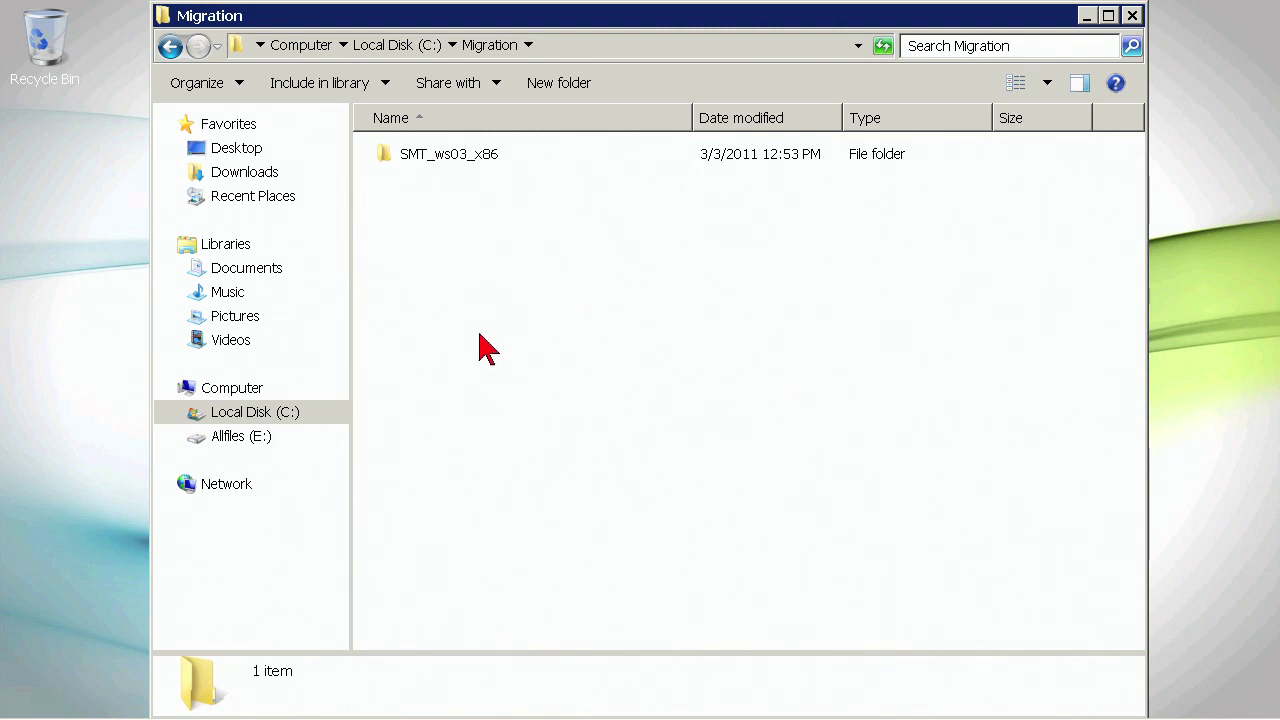
right_click(489, 328)
left_click(540, 466)
left_click(1135, 17)
- Launch the local Windows Server Migration Tools console and move its window up
left_click(40, 697)
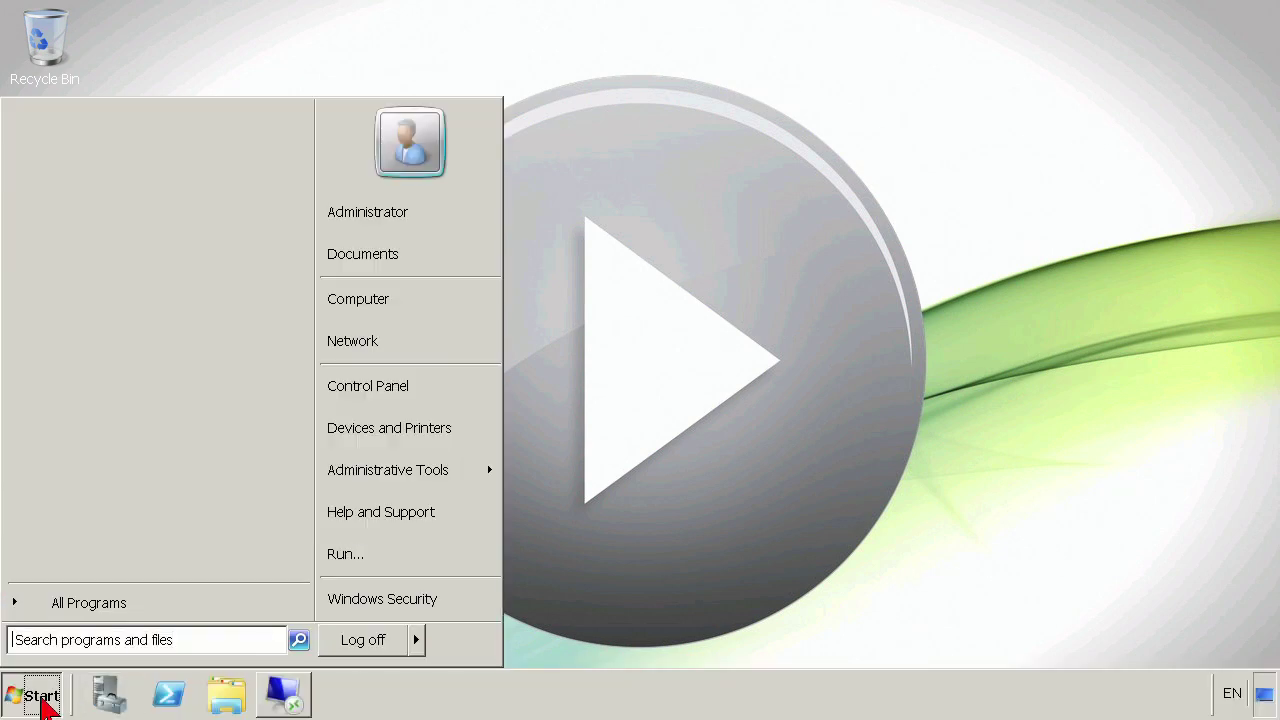
mouse_move(420, 479)
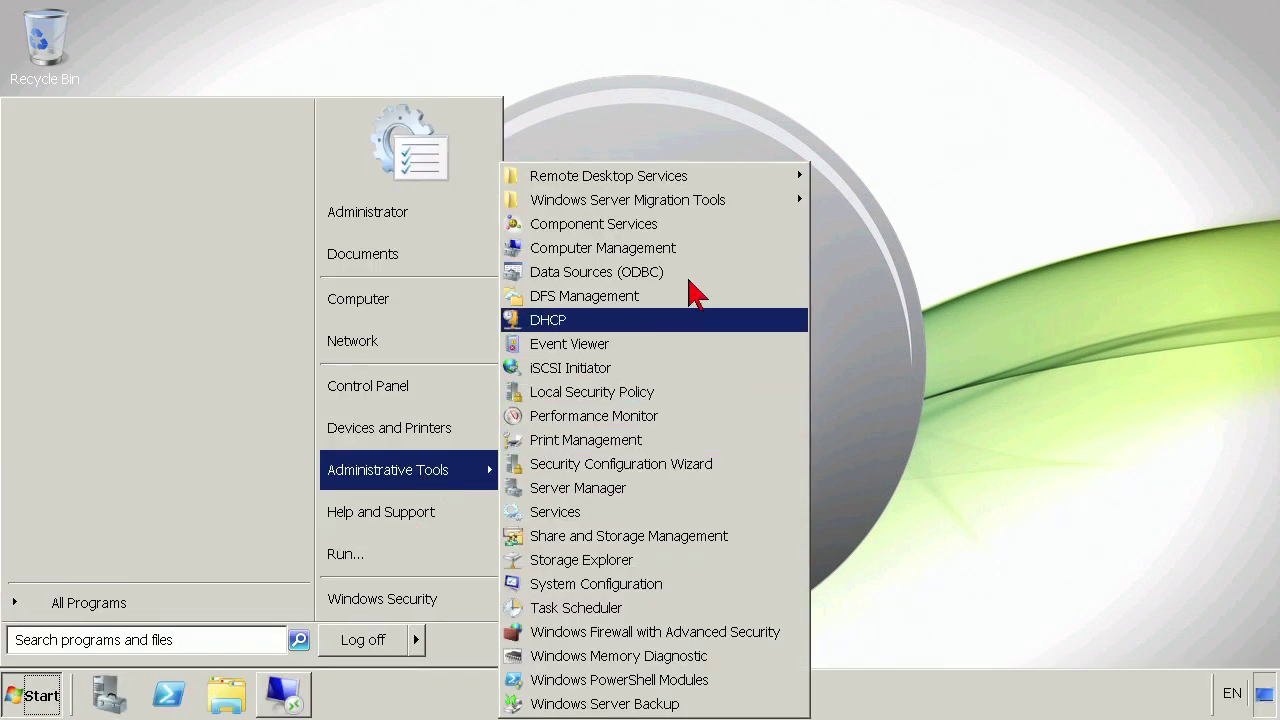
mouse_move(748, 206)
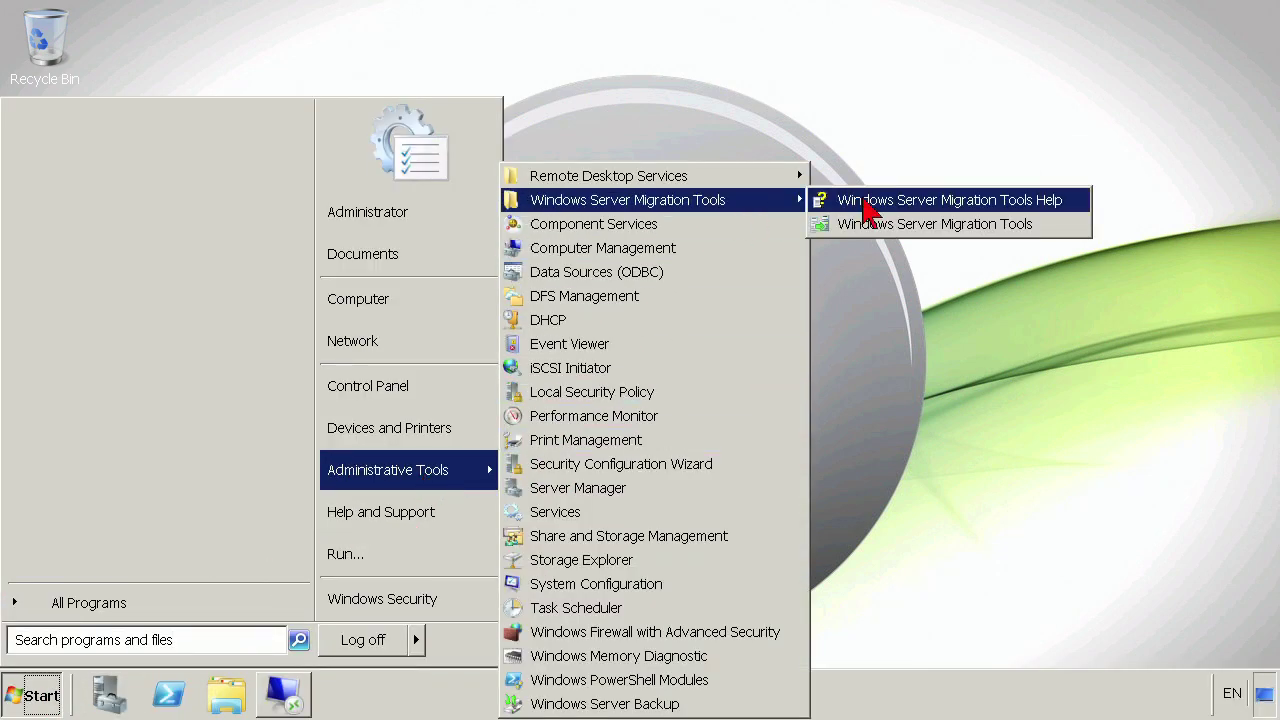
left_click(880, 225)
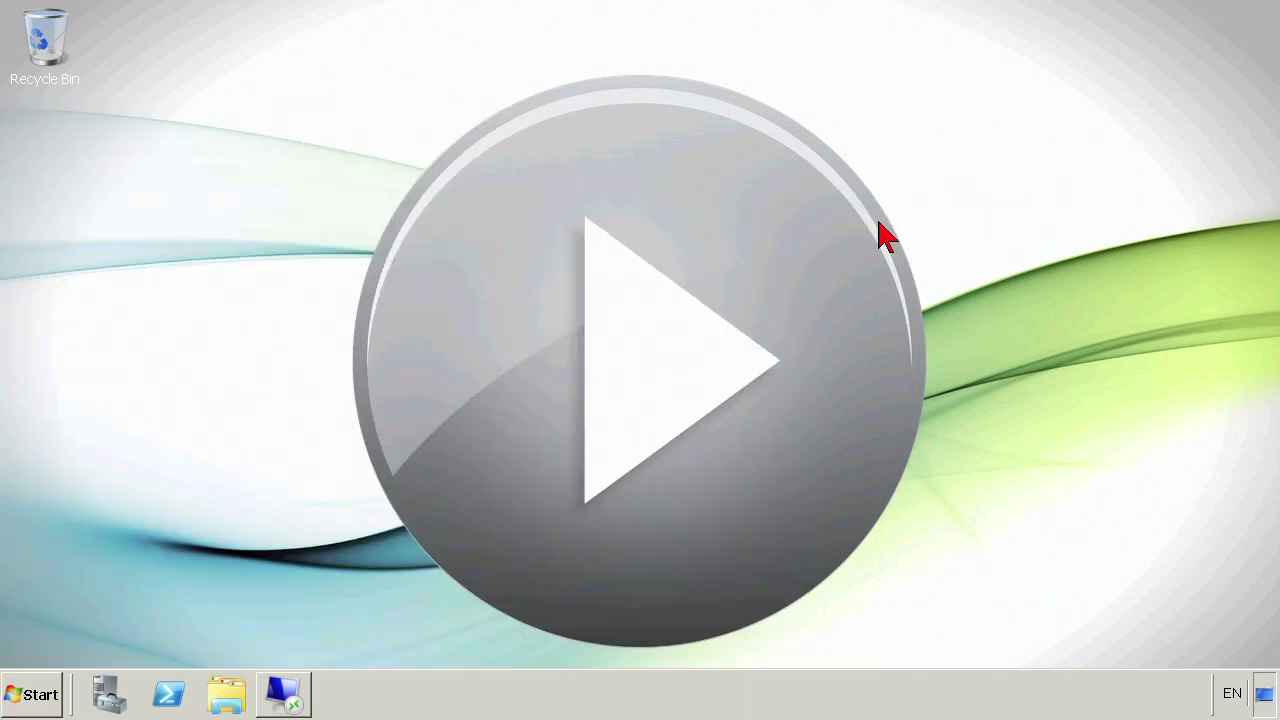
left_click_drag(790, 160, 830, 67)
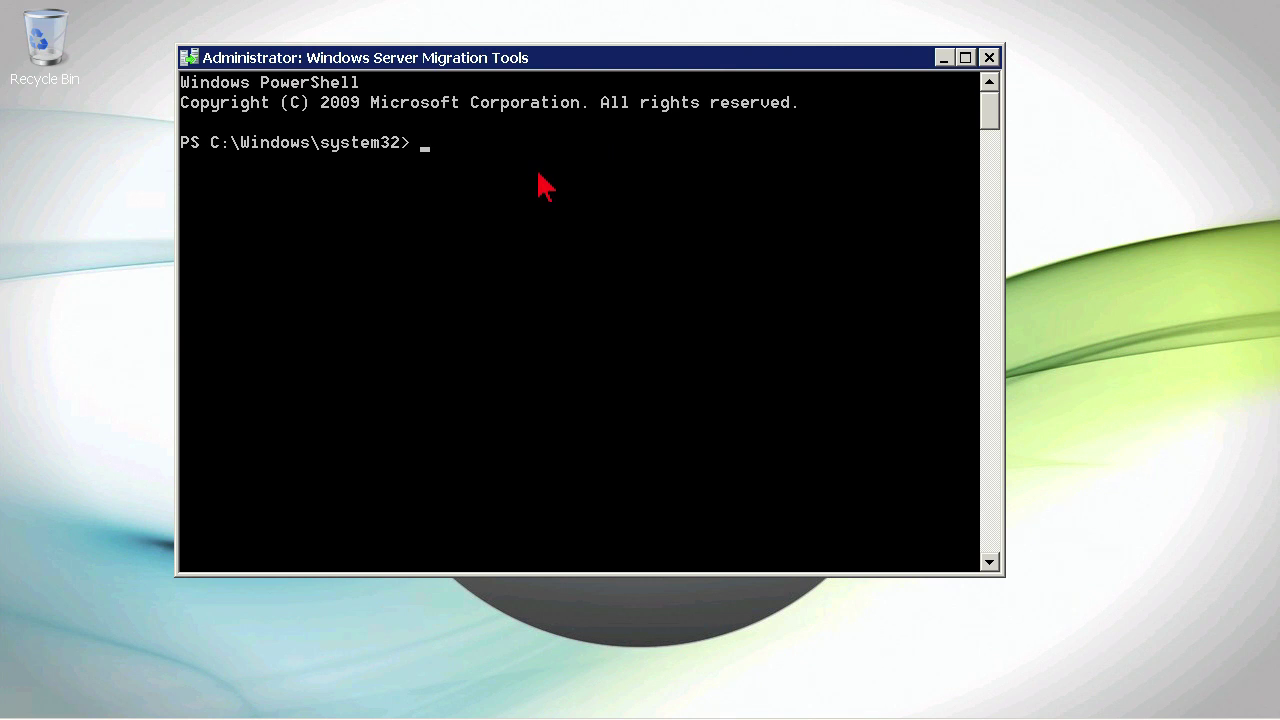
- Run get-command *smig* and begin typing the Import-SmigServerSetting command
type("get-com")
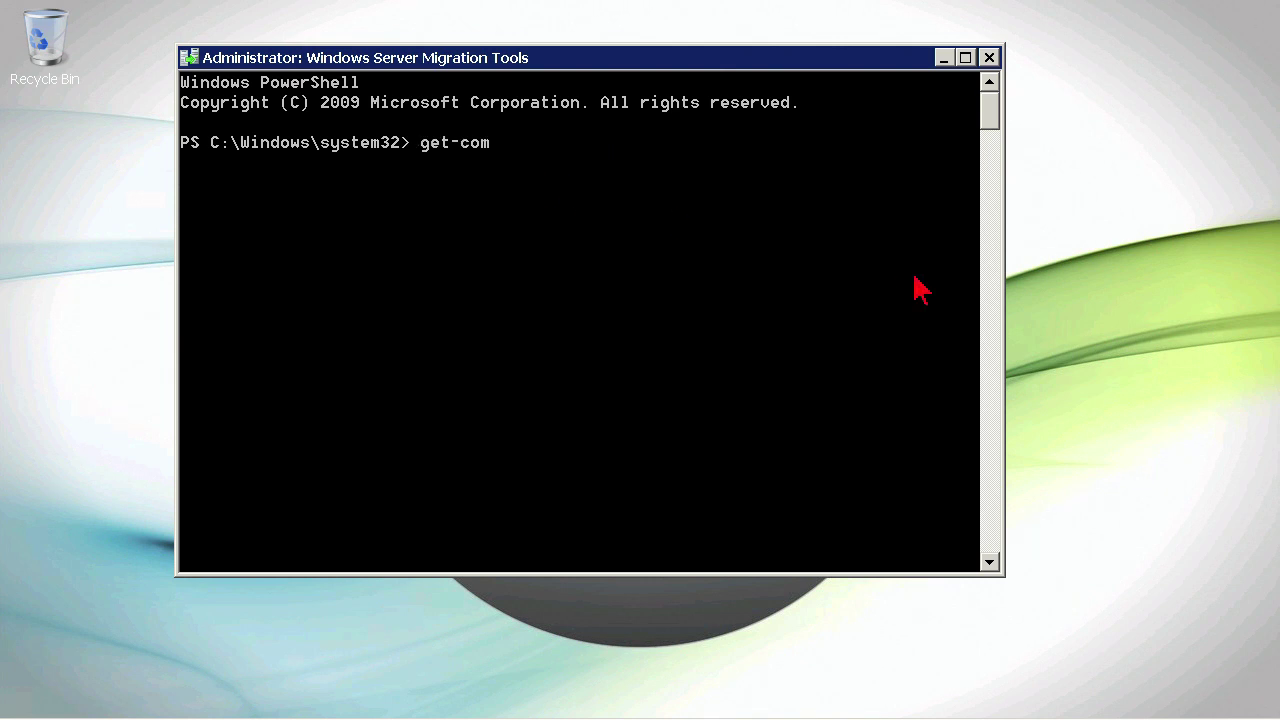
type("mand *smig*")
key("Return")
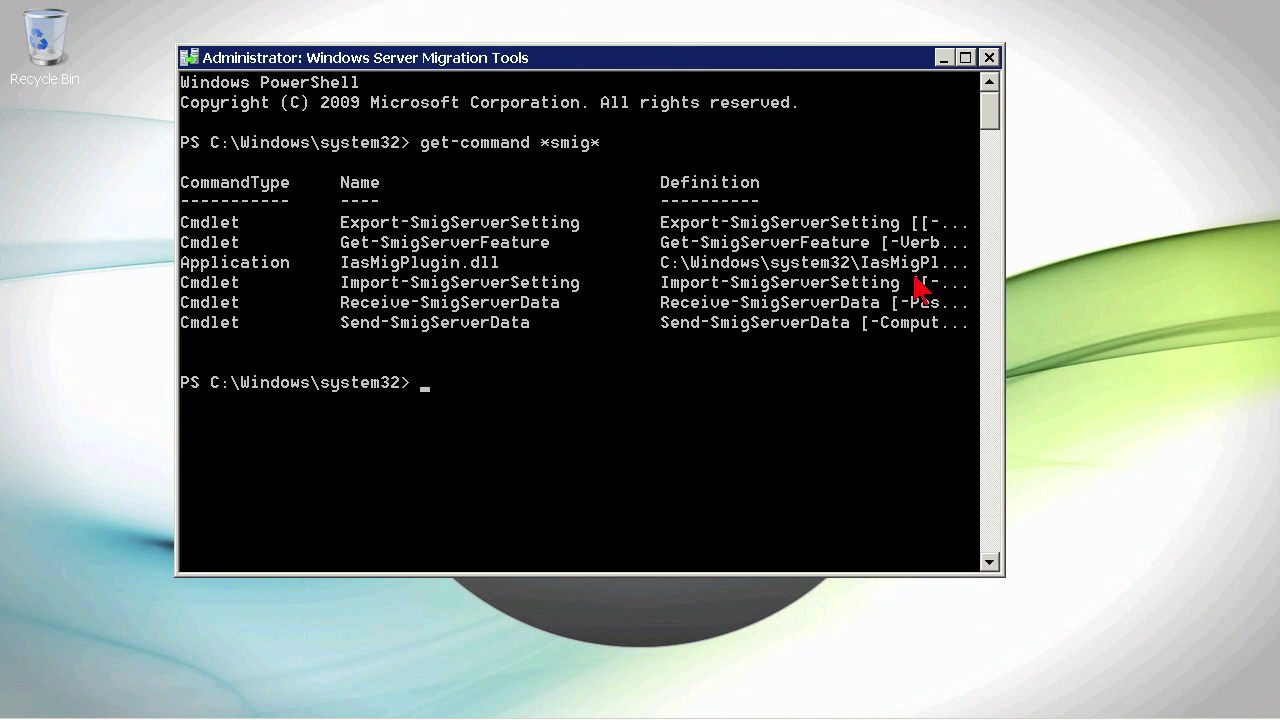
type("import-smi")
- Run Import-SmigServerSetting -User all -Group -Path "c:\migration\usersgroups" -Verbose
key("Tab")
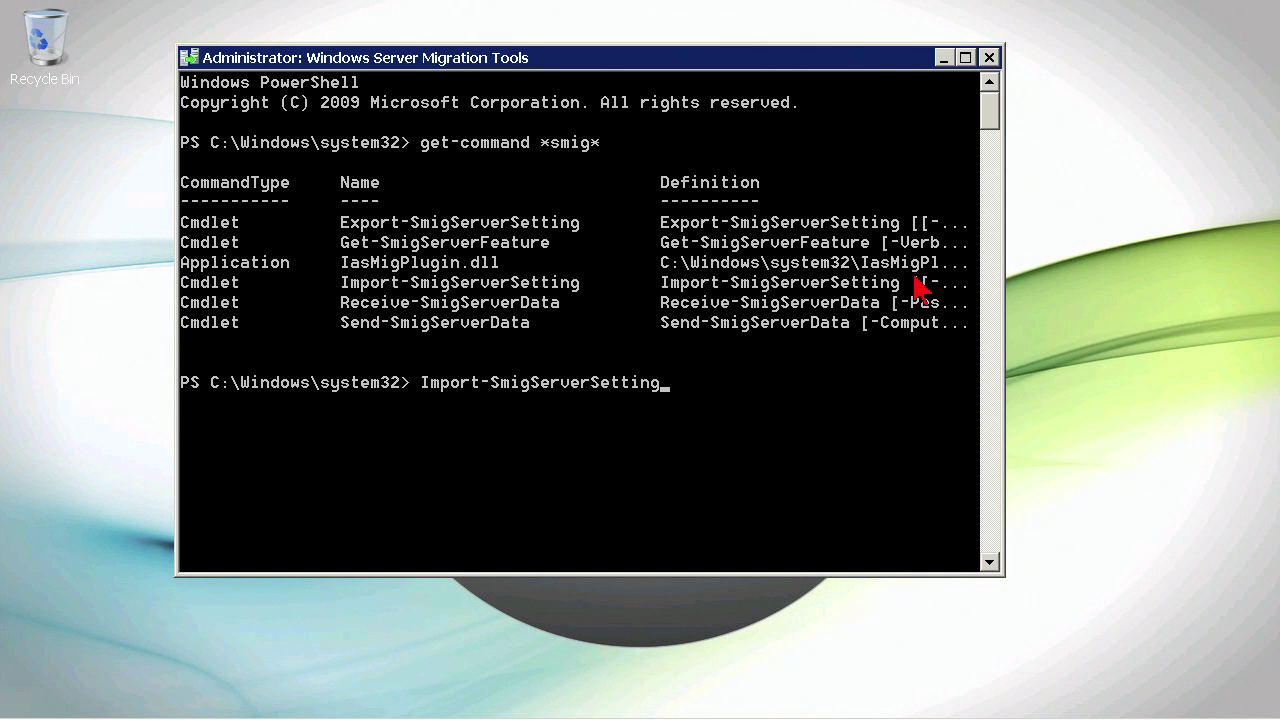
type("-user all -gr")
key("Tab")
type("-pa")
key("Tab")
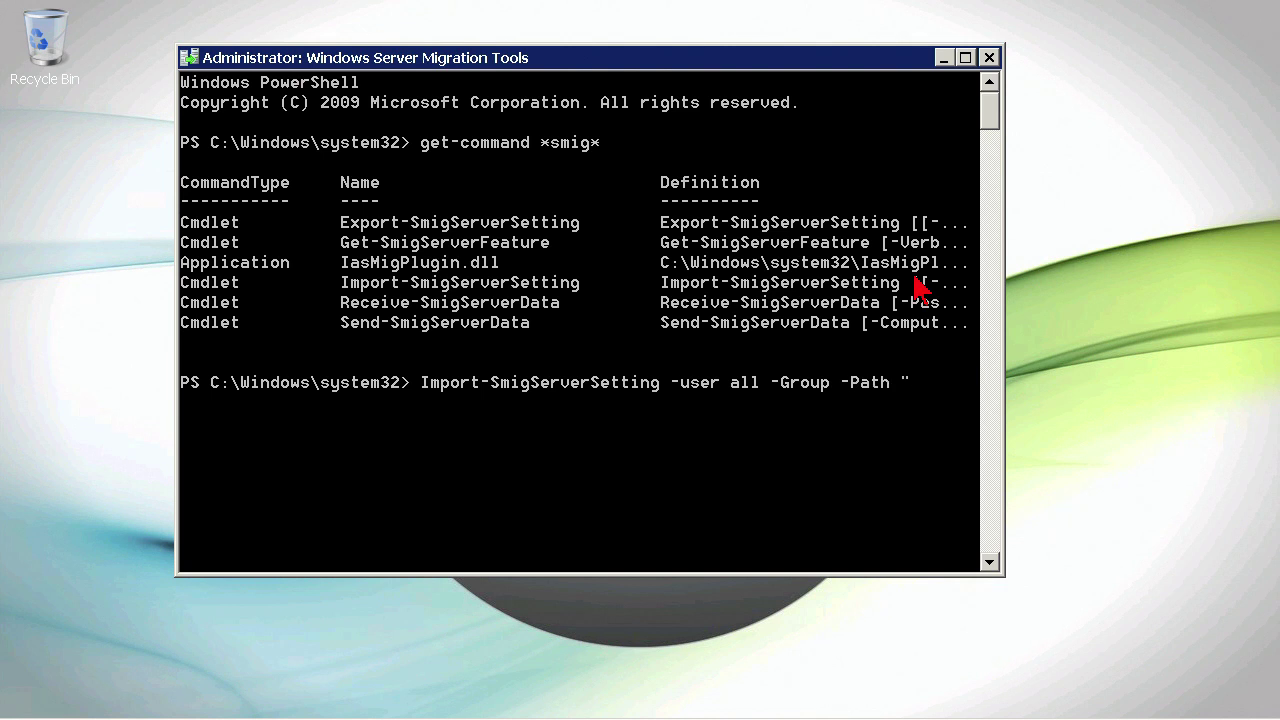
type("\"c:\\migration\\usersgroups")
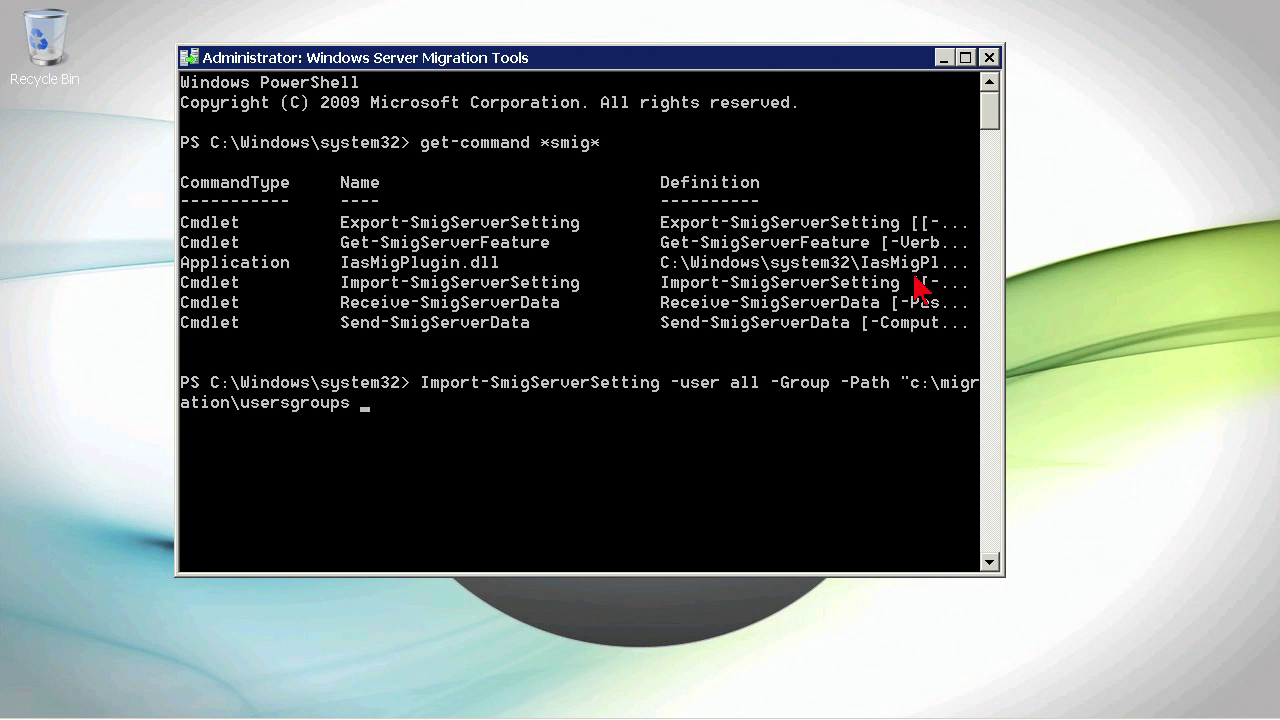
type(" -ver")
key("BackSpace")
key("BackSpace")
key("BackSpace")
key("BackSpace")
key("BackSpace")
key("BackSpace")
type("s\" -Verbose")
key("Return")
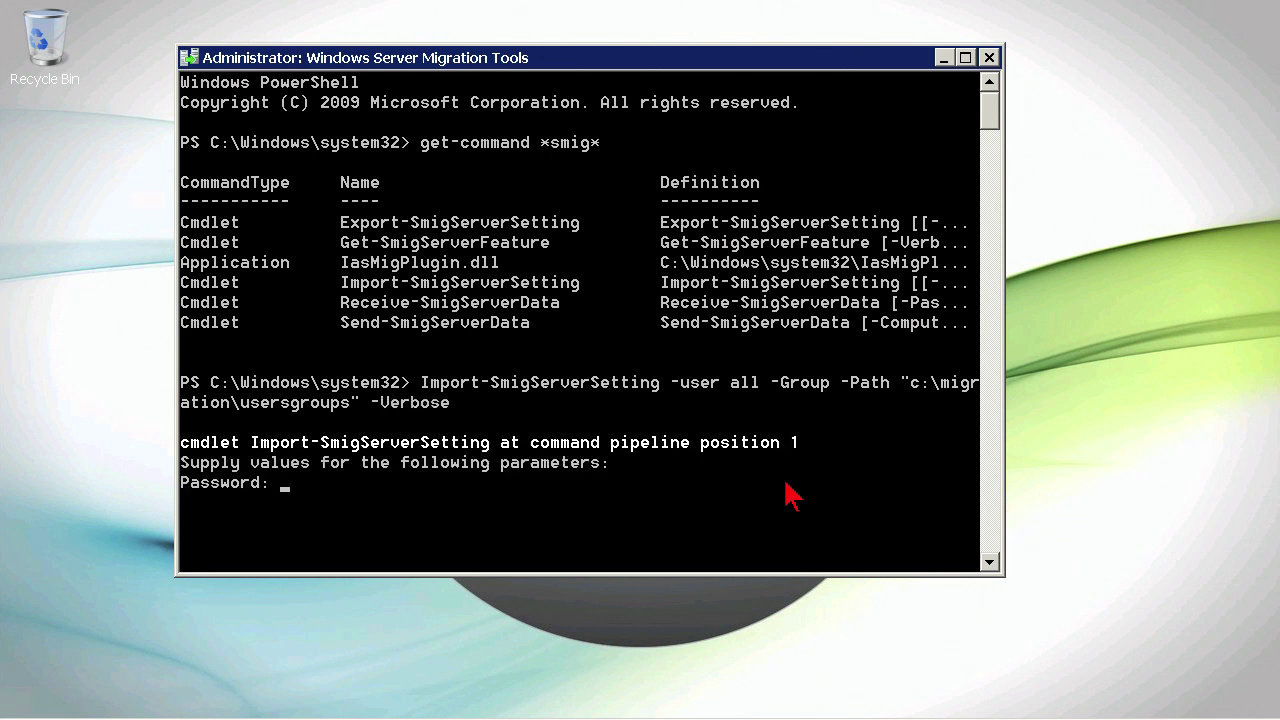
- Enter the migration password to start importing the users and groups
type("********")
key("Return")
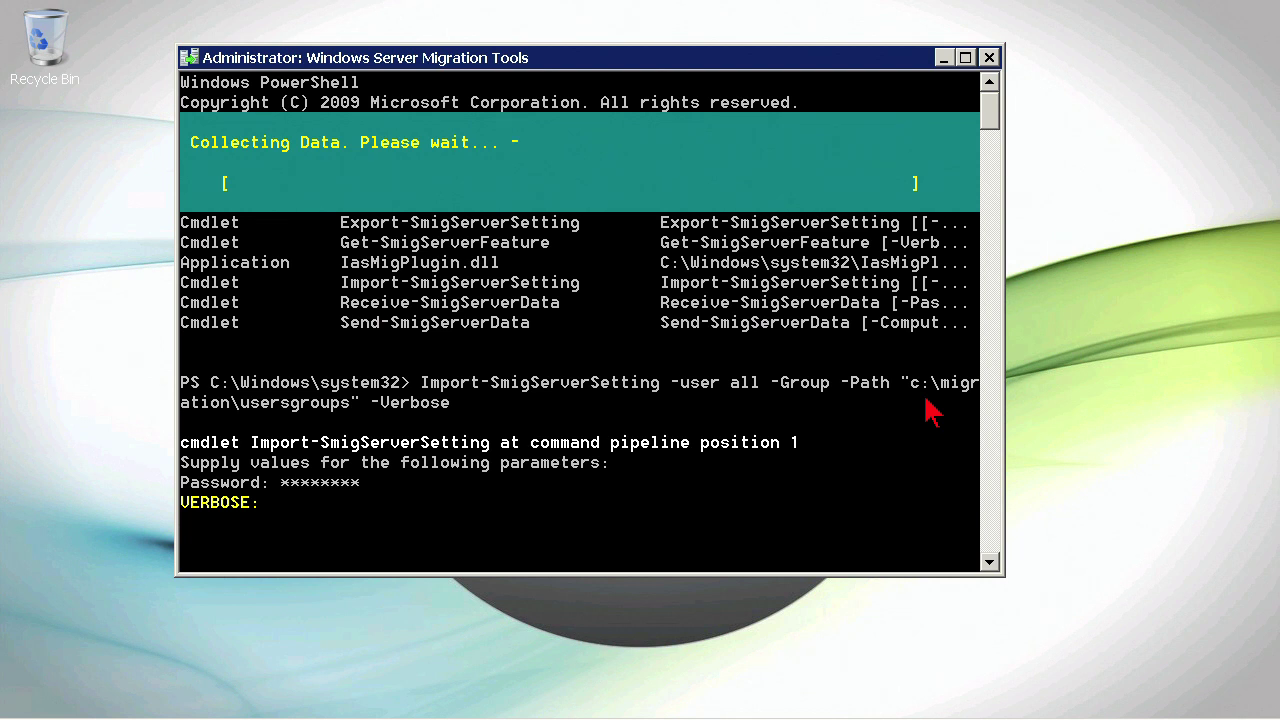
mouse_move(430, 716)
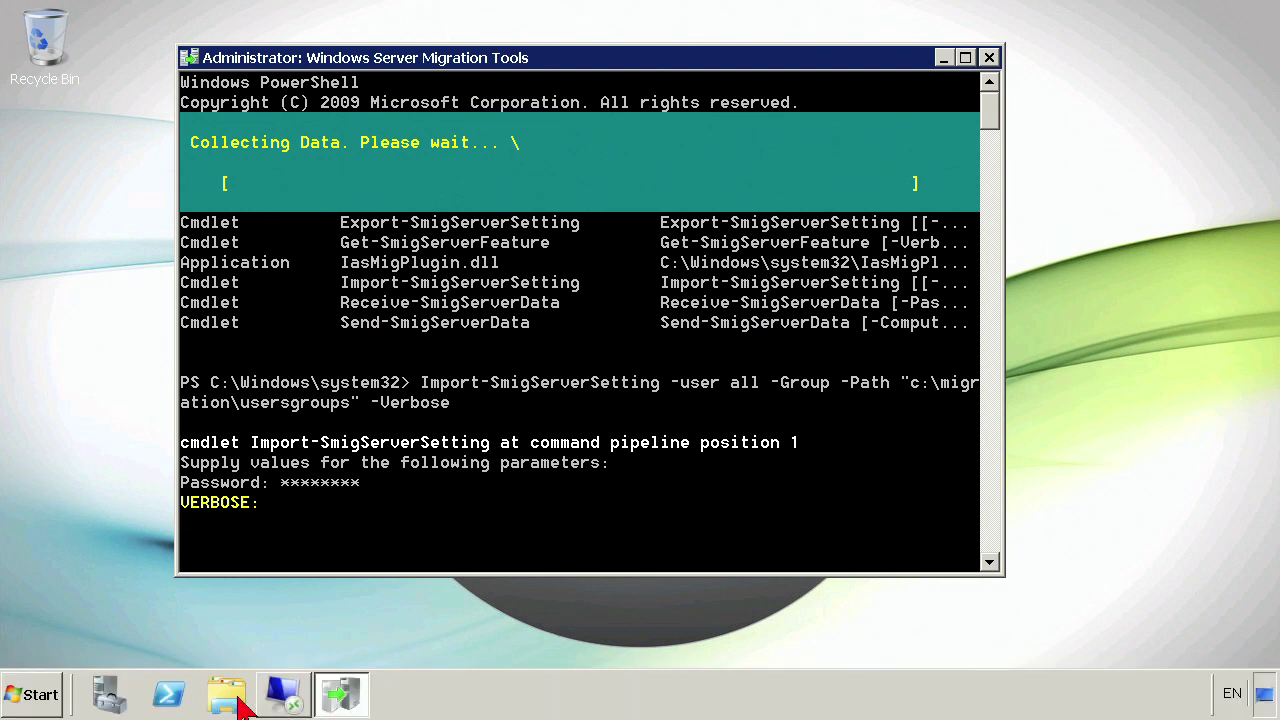
- Open Server Manager, view DFS Management's empty Namespaces node, then minimize the window
left_click(50, 703)
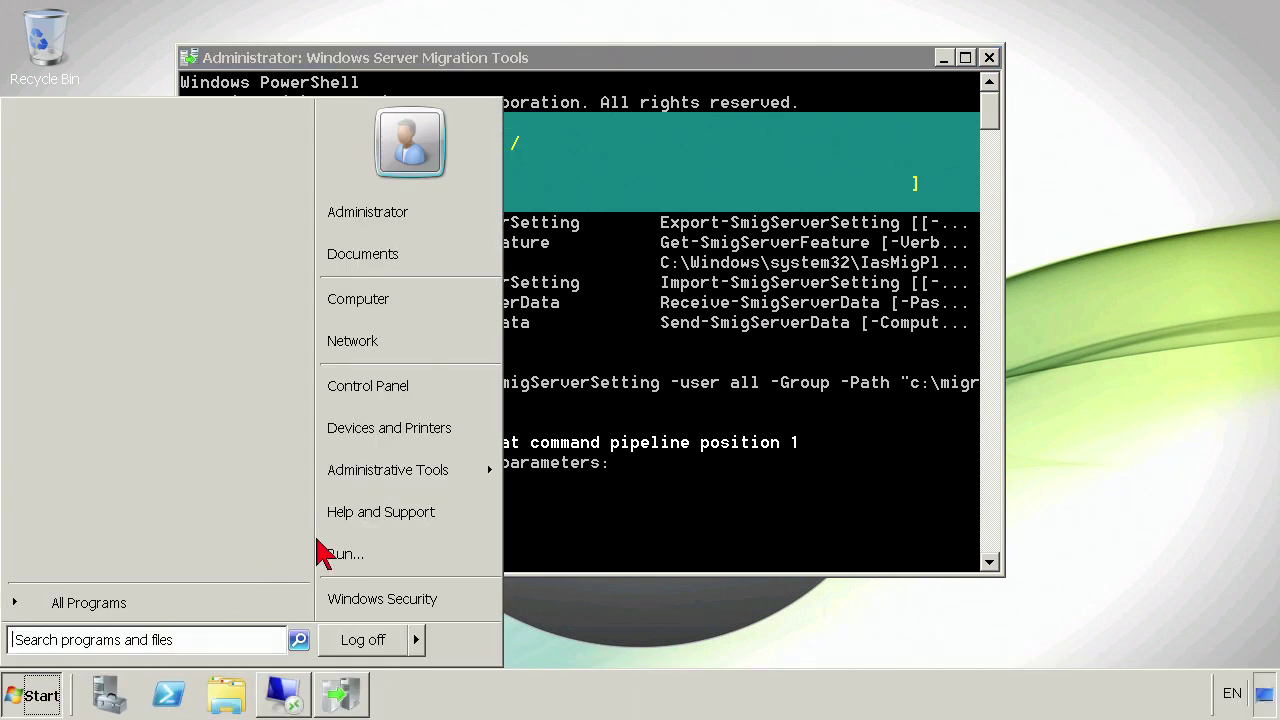
mouse_move(401, 490)
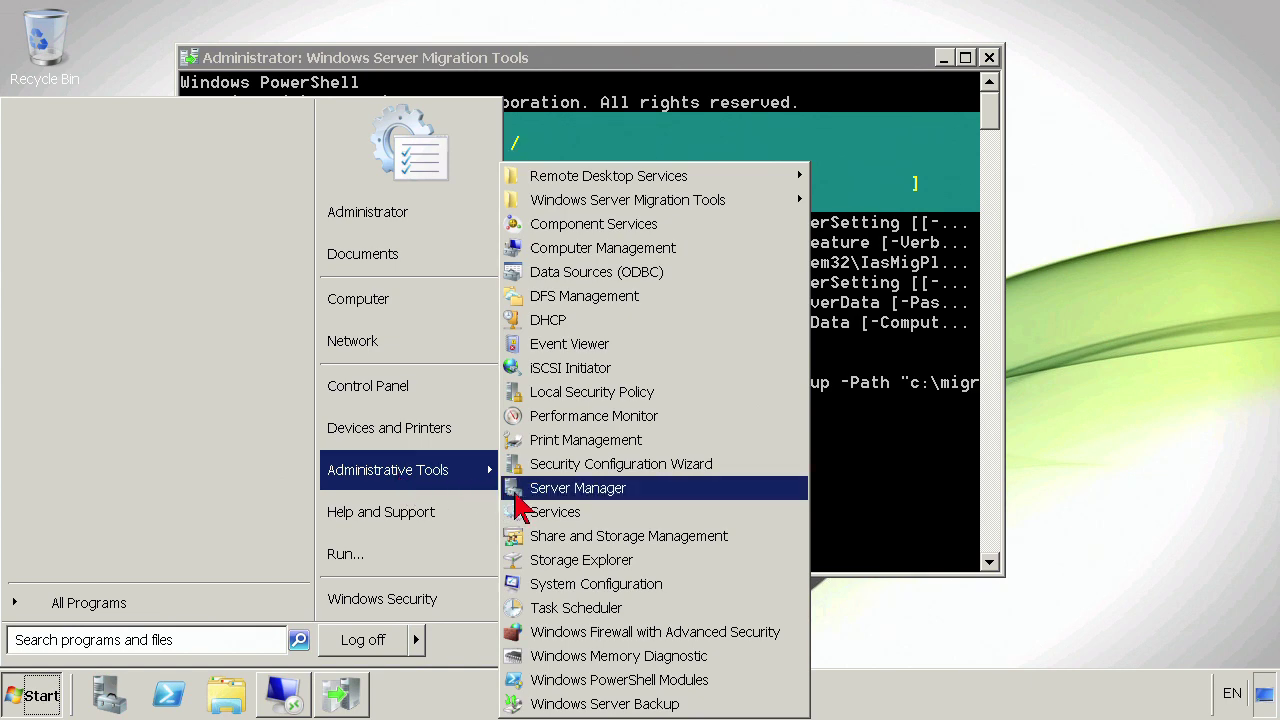
left_click(567, 490)
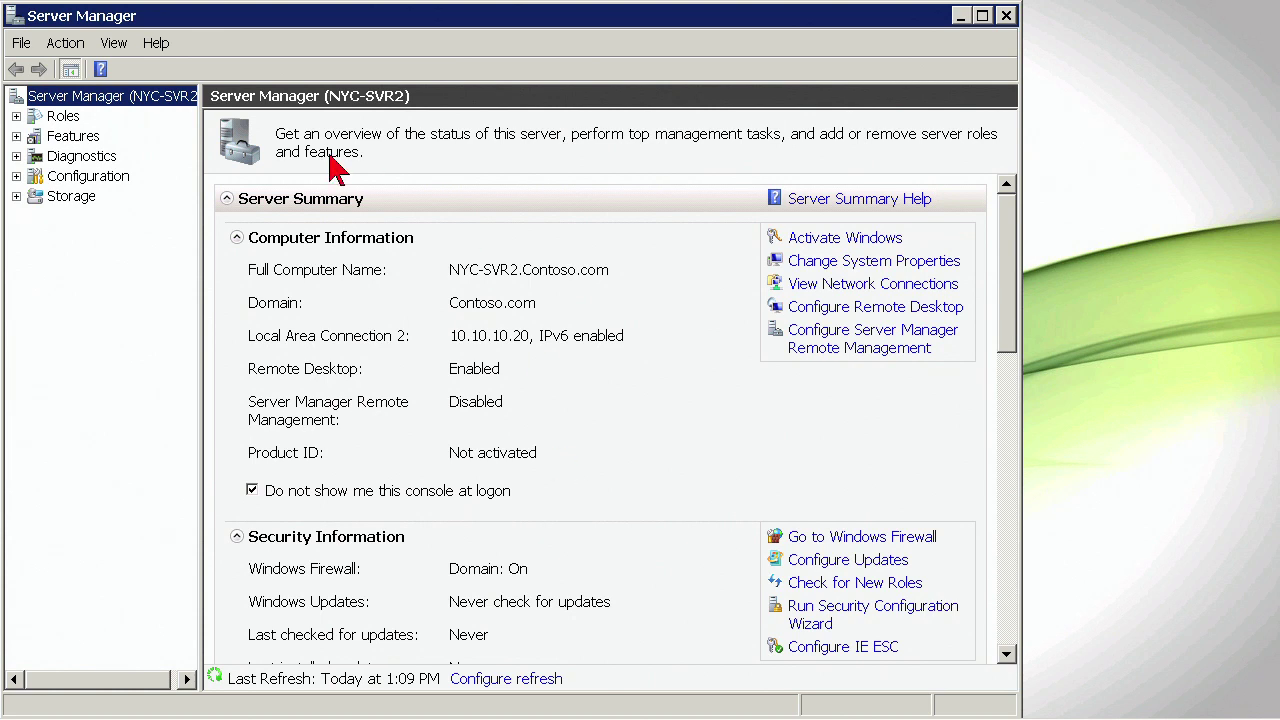
left_click(16, 116)
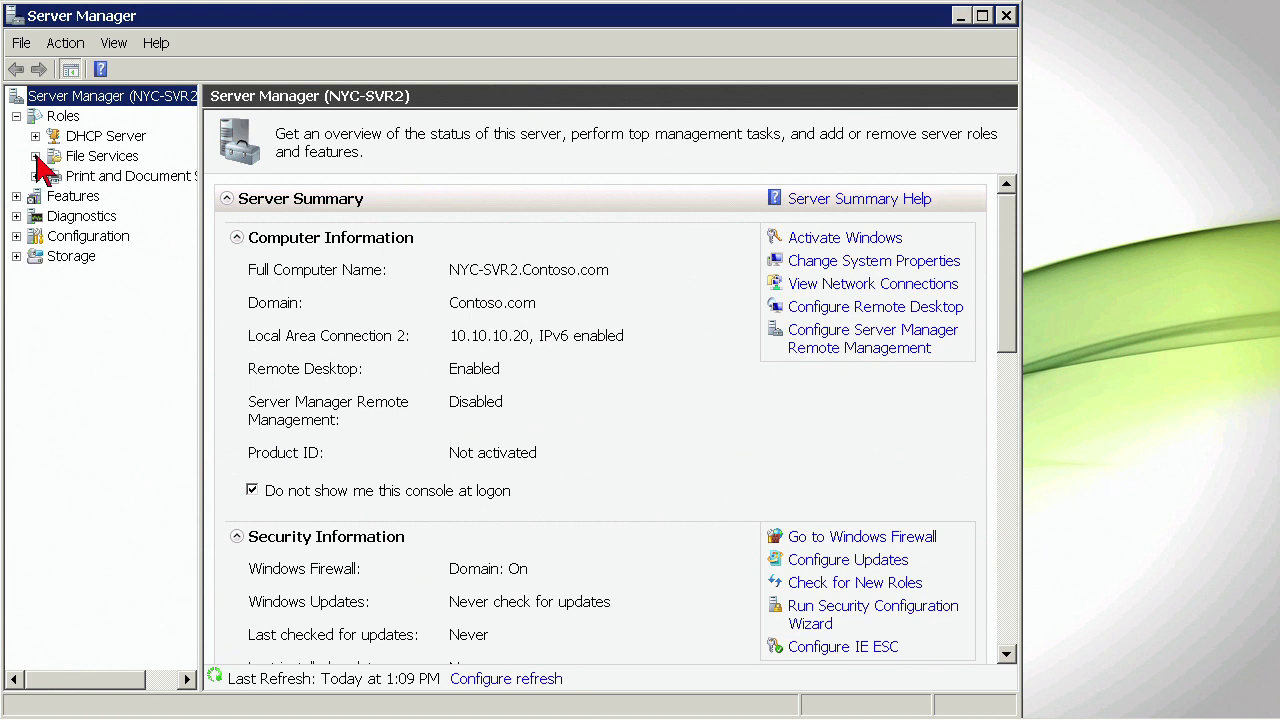
left_click(35, 157)
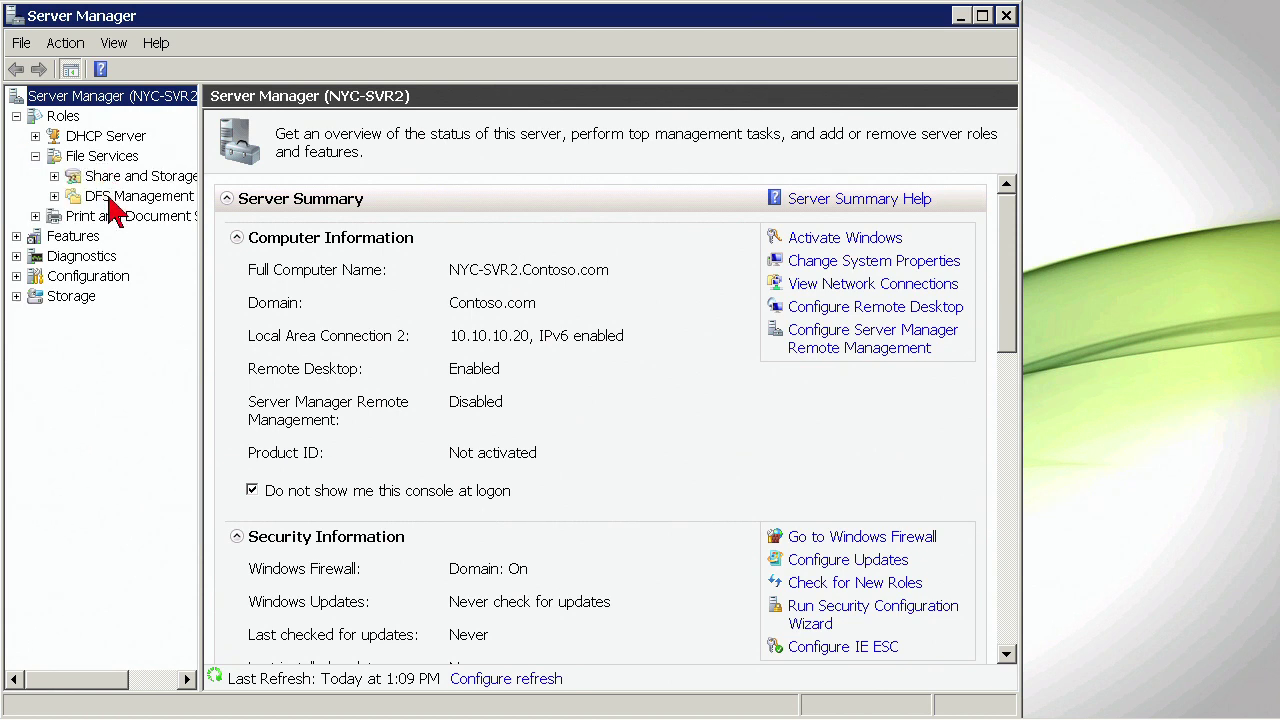
left_click(54, 197)
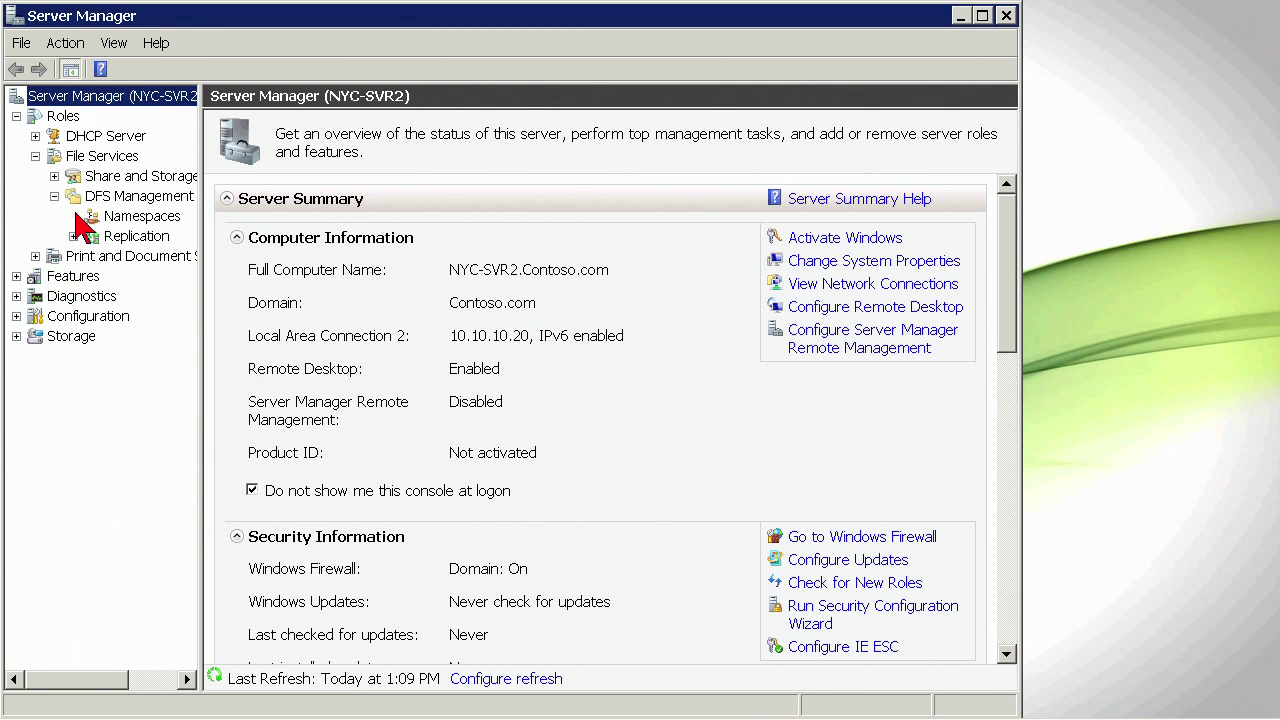
left_click(132, 236)
left_click(139, 216)
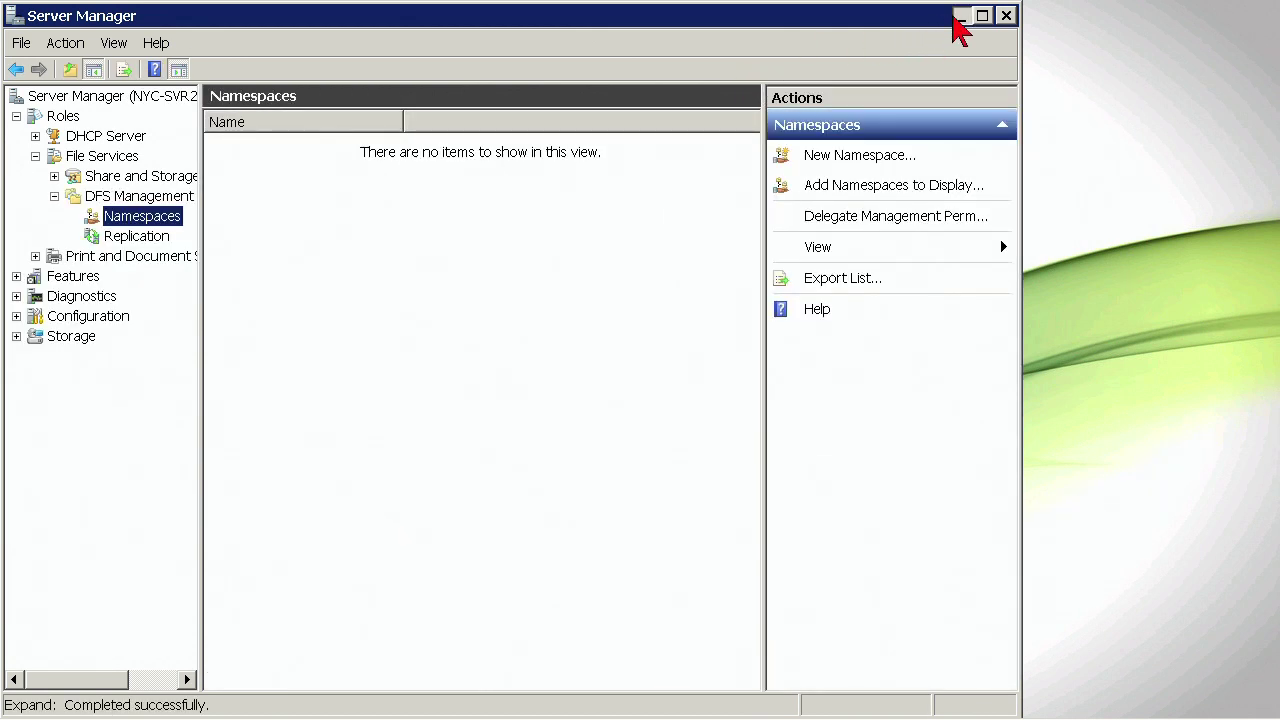
left_click(958, 18)
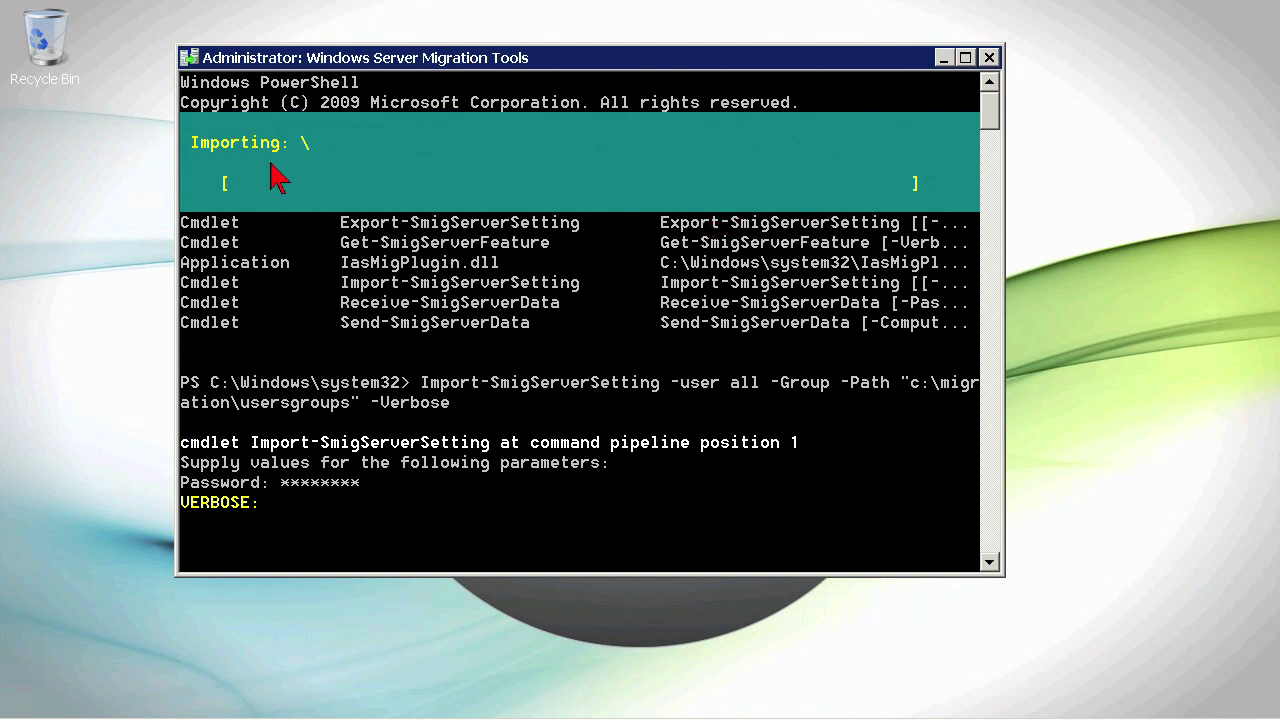
- Review the finished import output: existing groups skipped and TelnetClients created
left_click_drag(776, 62, 787, 66)
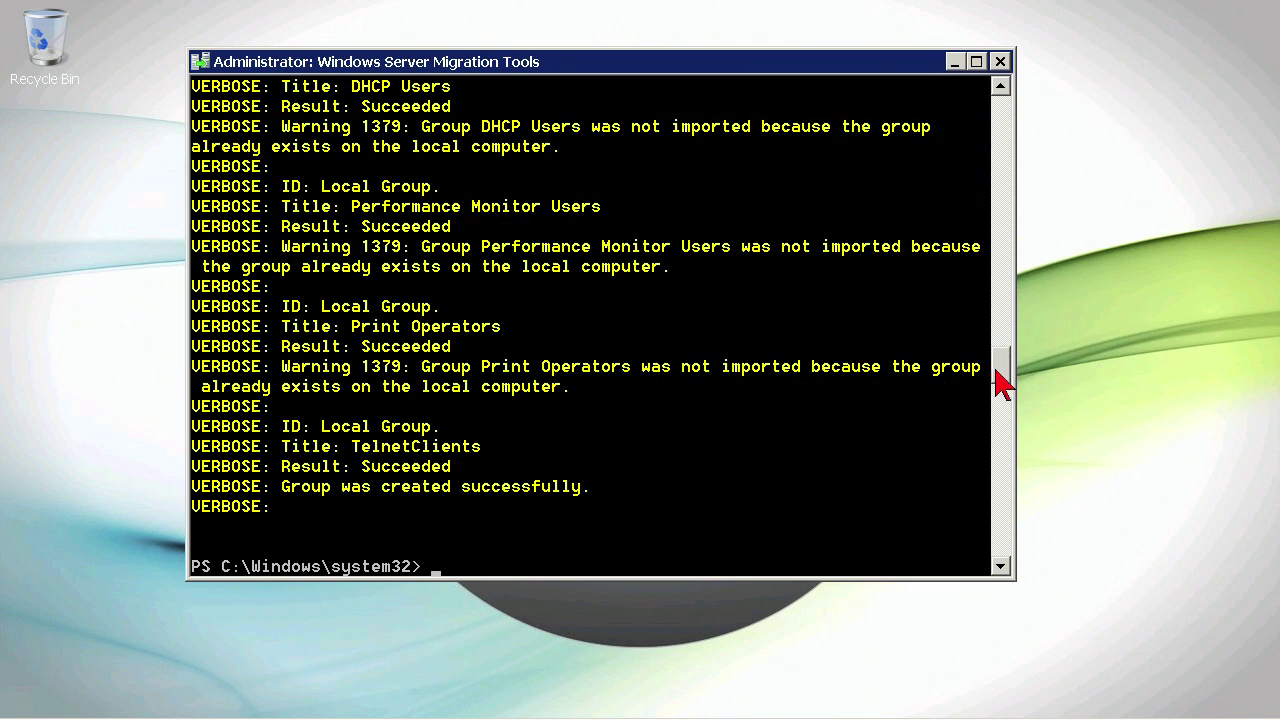
left_click_drag(1000, 367, 999, 317)
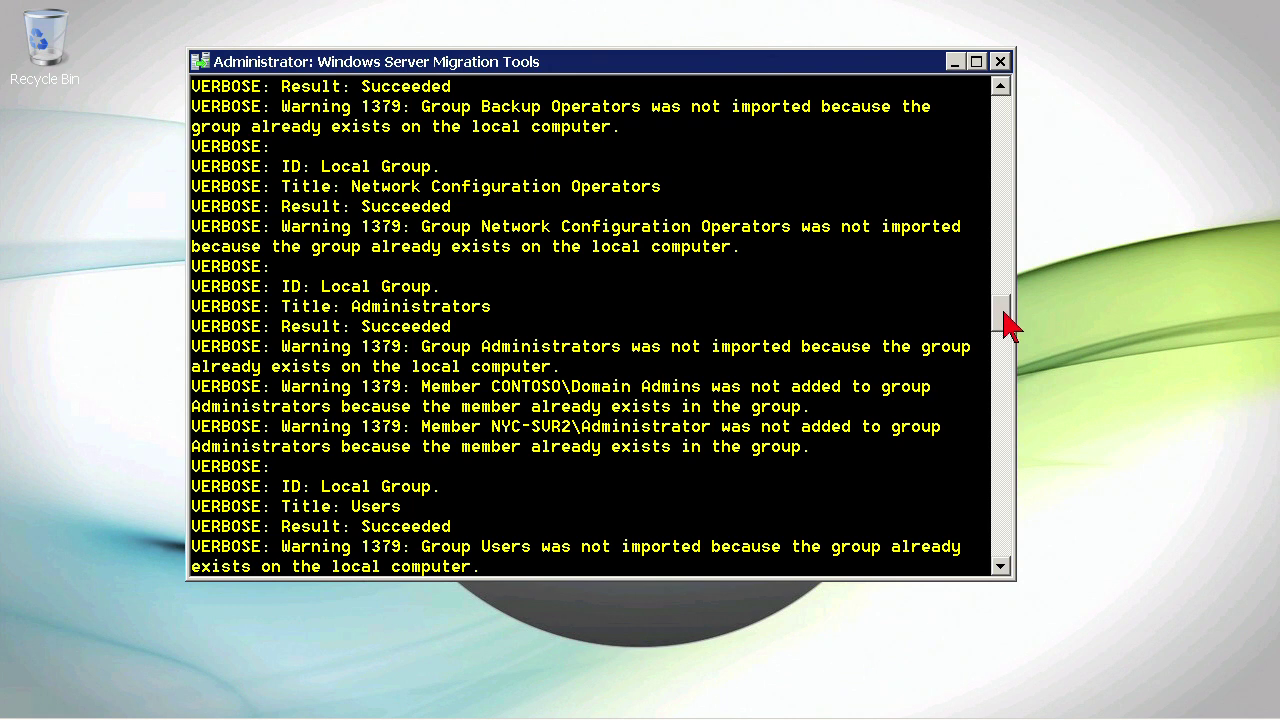
left_click_drag(1005, 323, 960, 409)
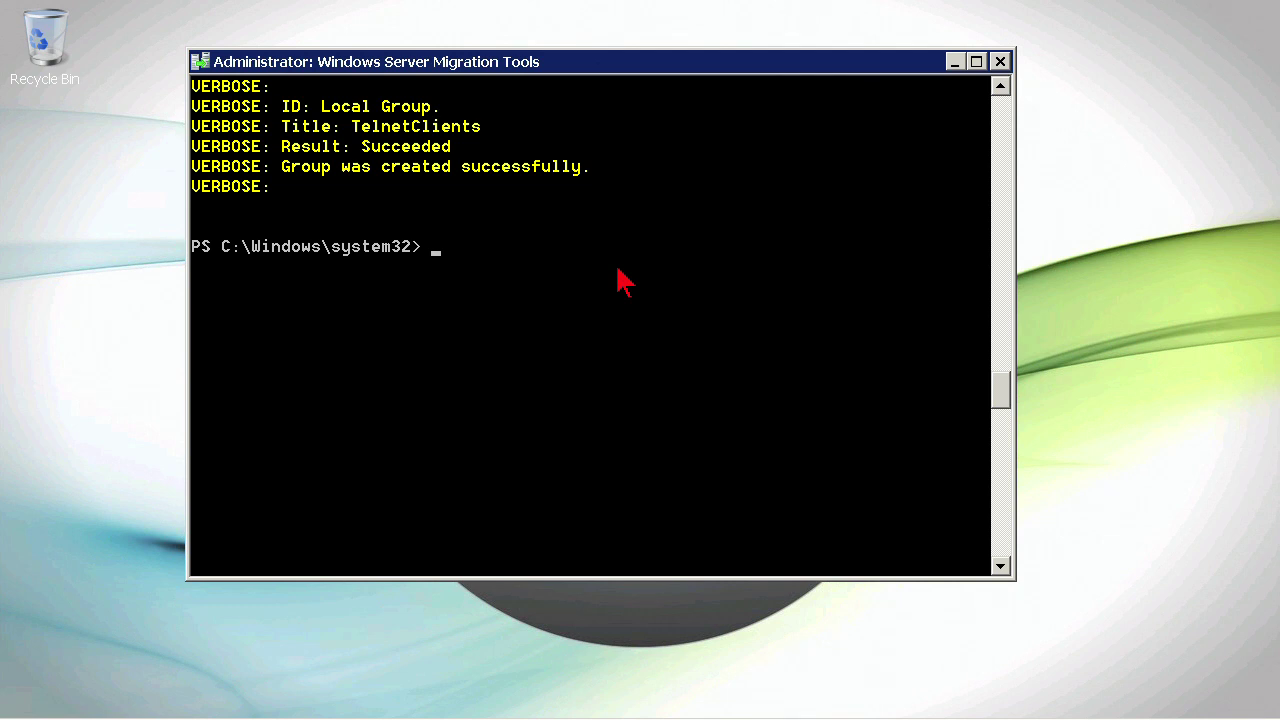
- Run Receive-SmigServerData with the migration password so nyc-svr2 waits for incoming data
type("rece")
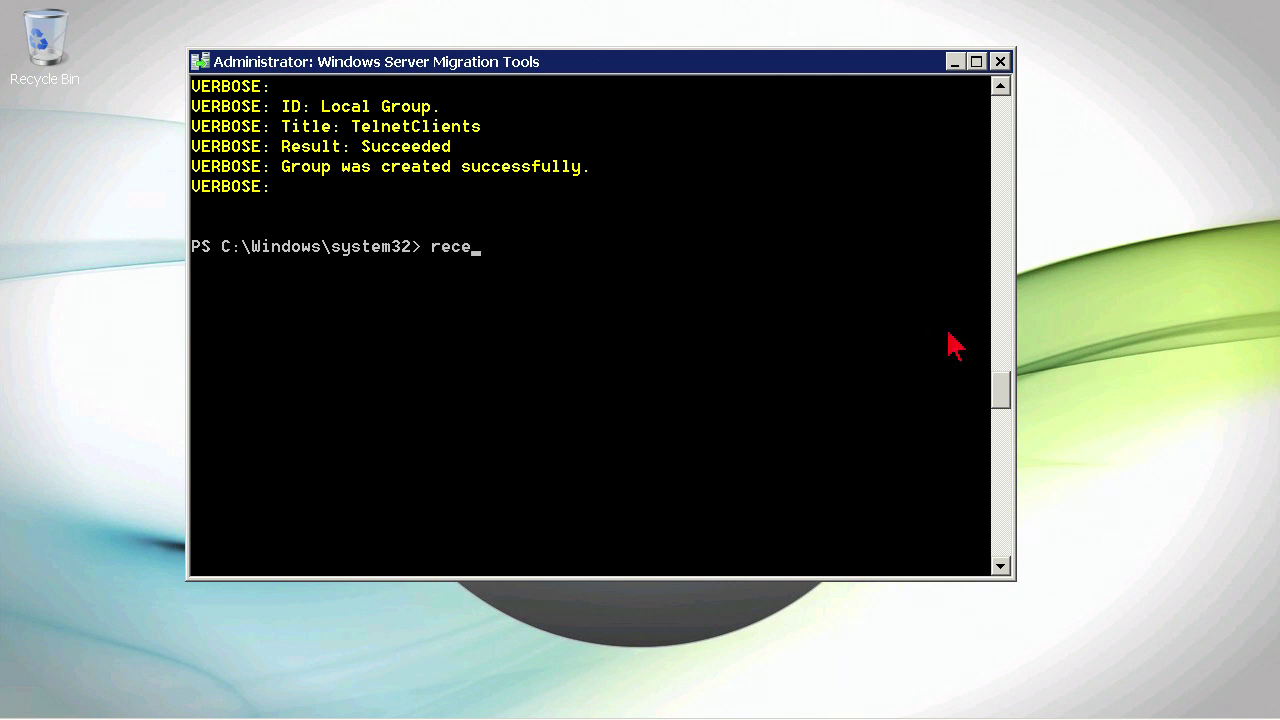
type("ive")
key("Tab")
key("Tab")
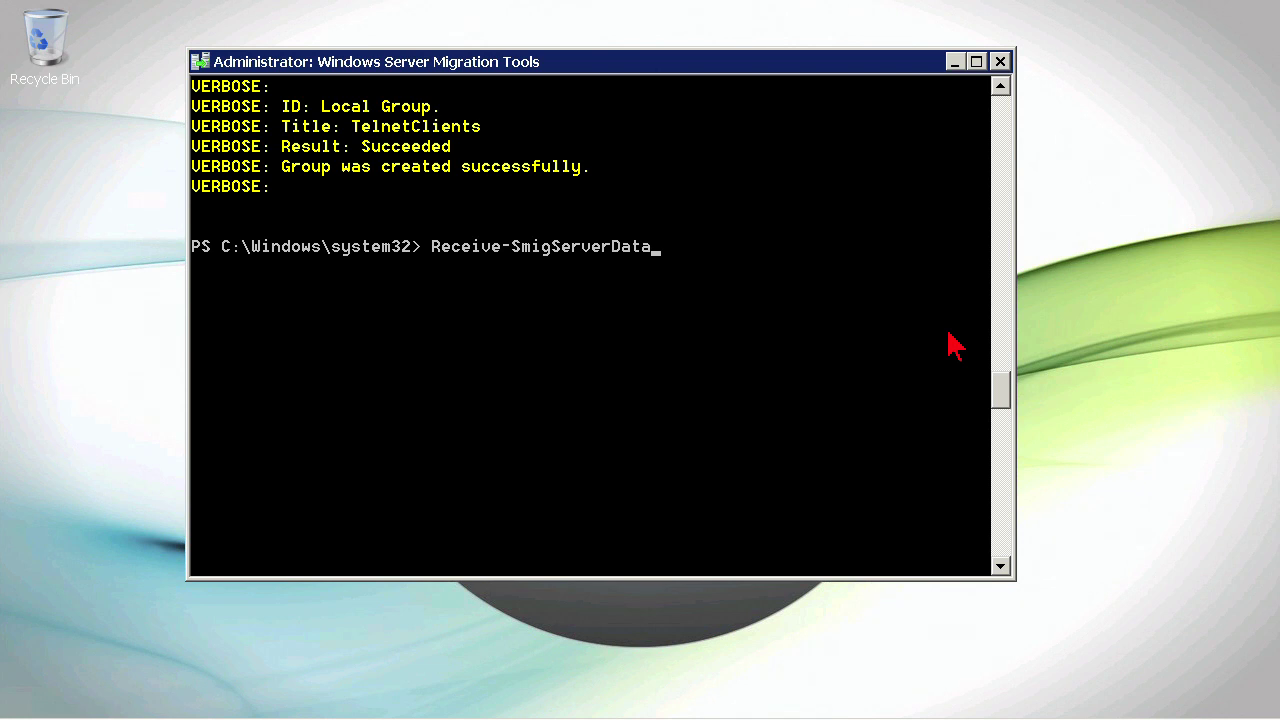
key("Return")
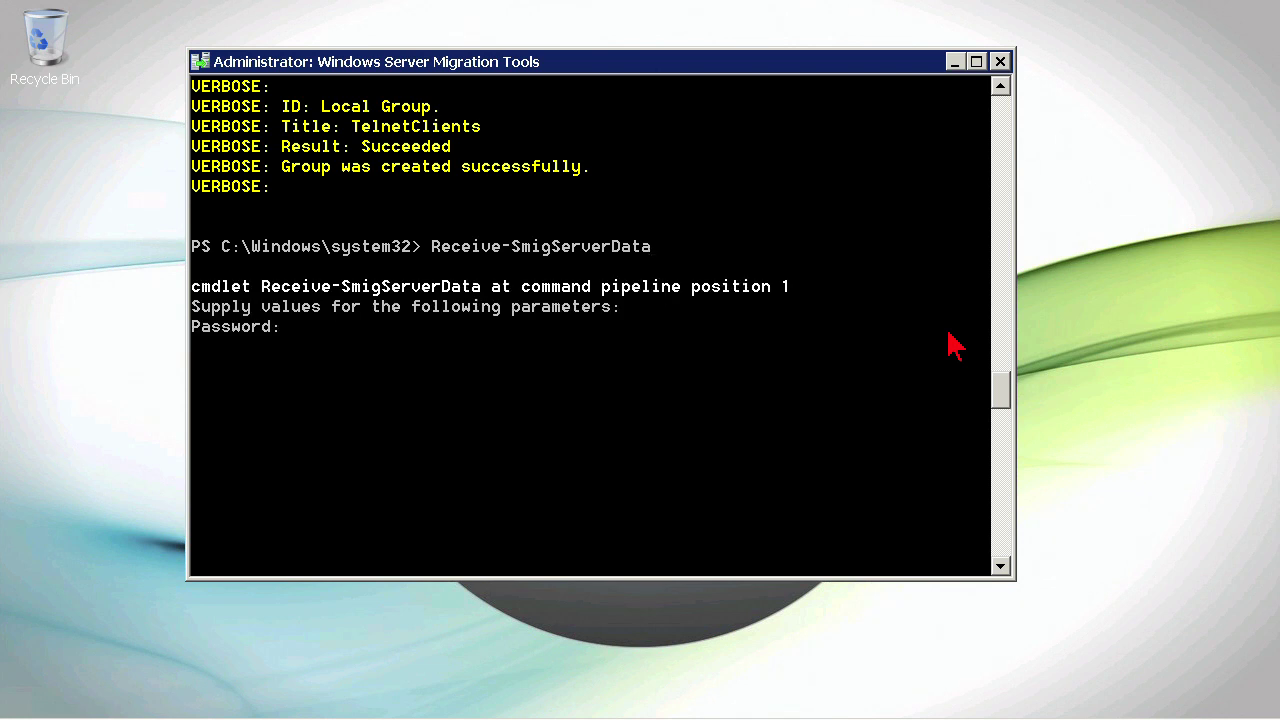
type("********")
key("Return")
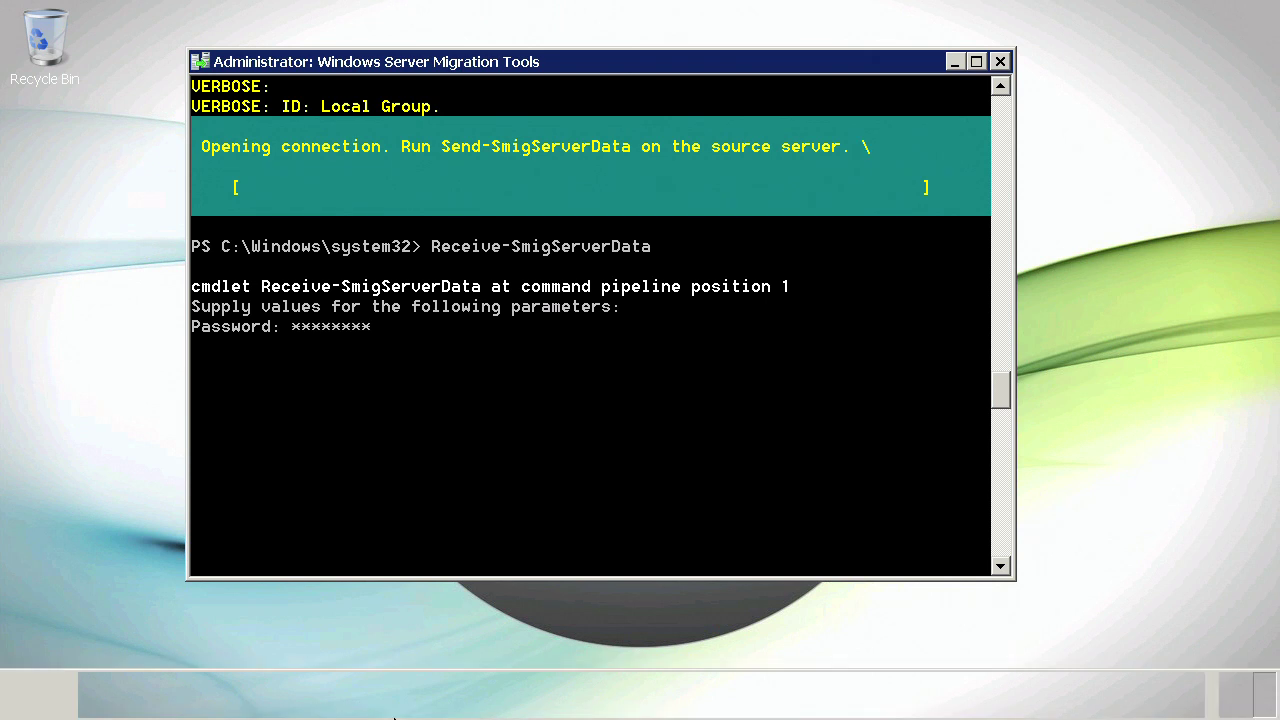
- In the NYC-SVR1 session, run Send-SmigServerData copying c:\Files recursively to c:\files on nyc-svr2
left_click(290, 700)
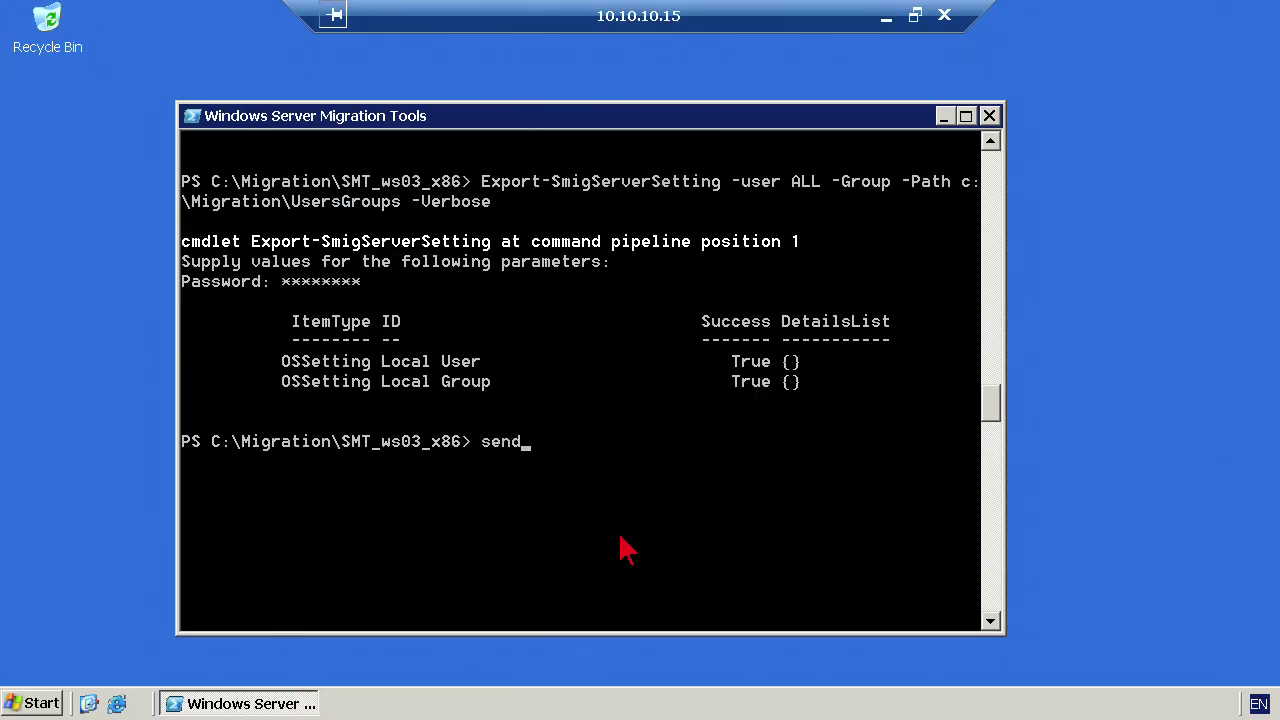
key("Tab")
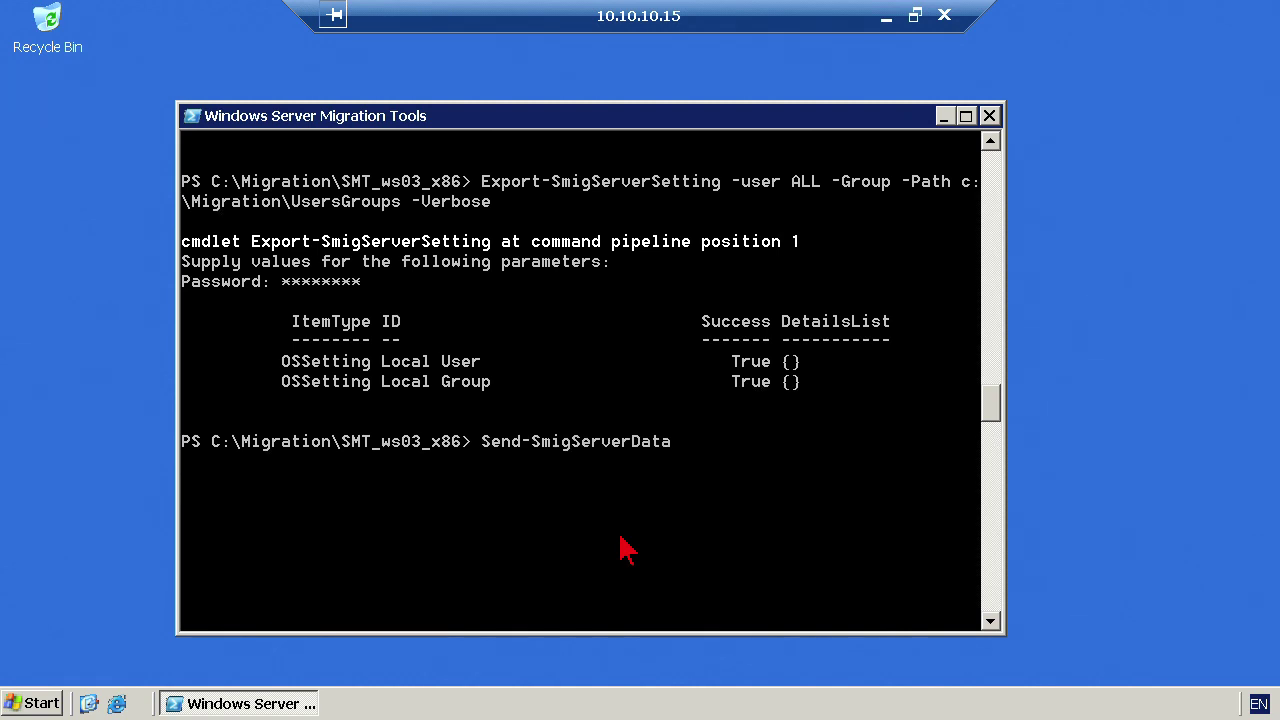
type("-co")
key("Tab")
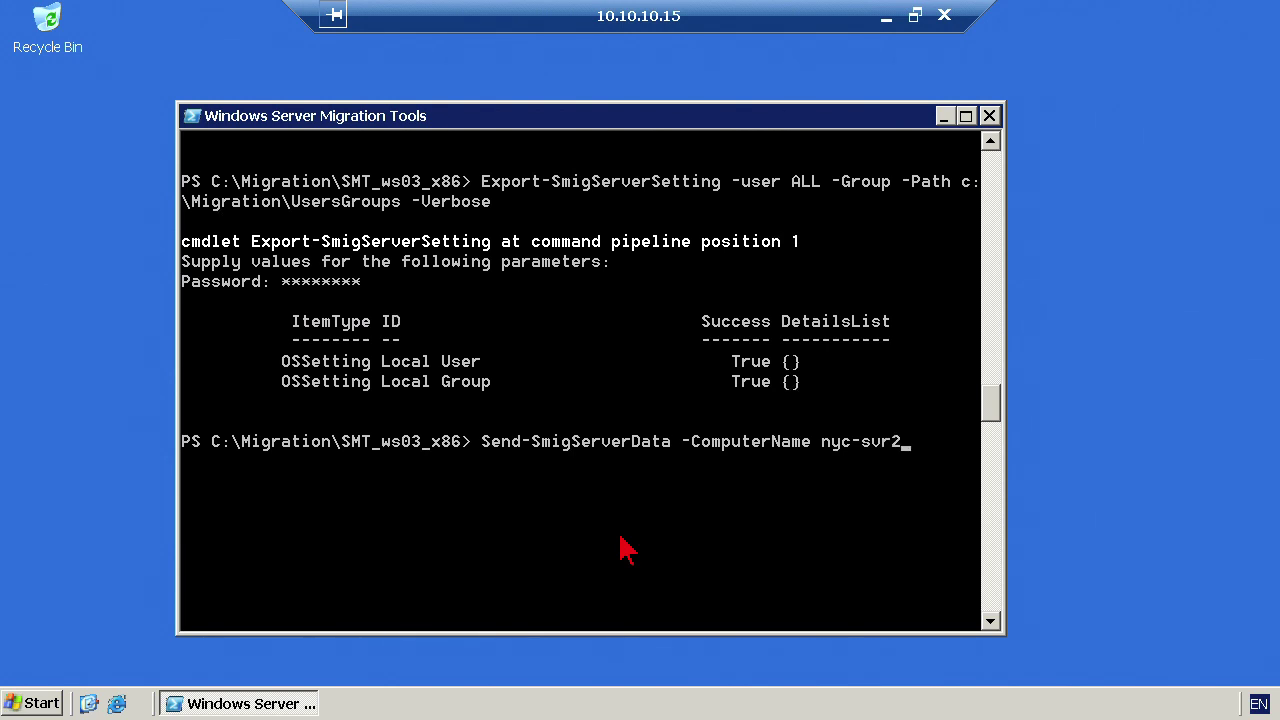
key("Tab")
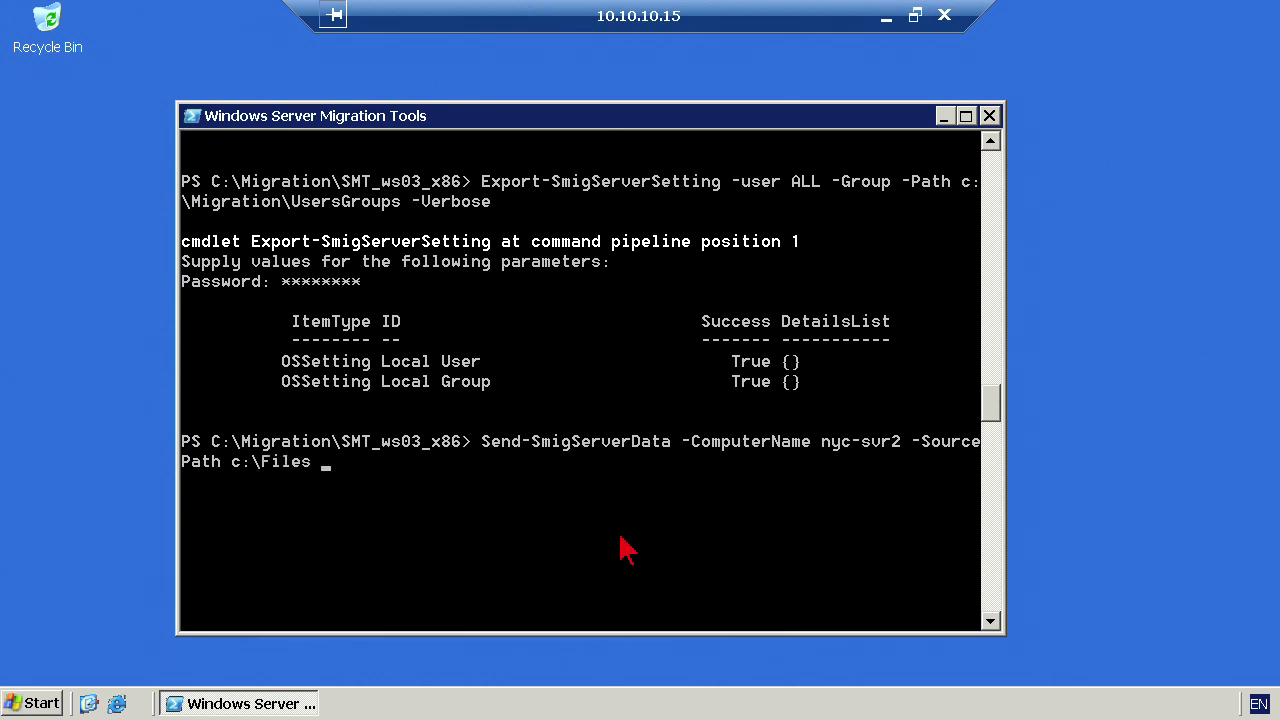
type("c:\\Files -des")
key("Tab")
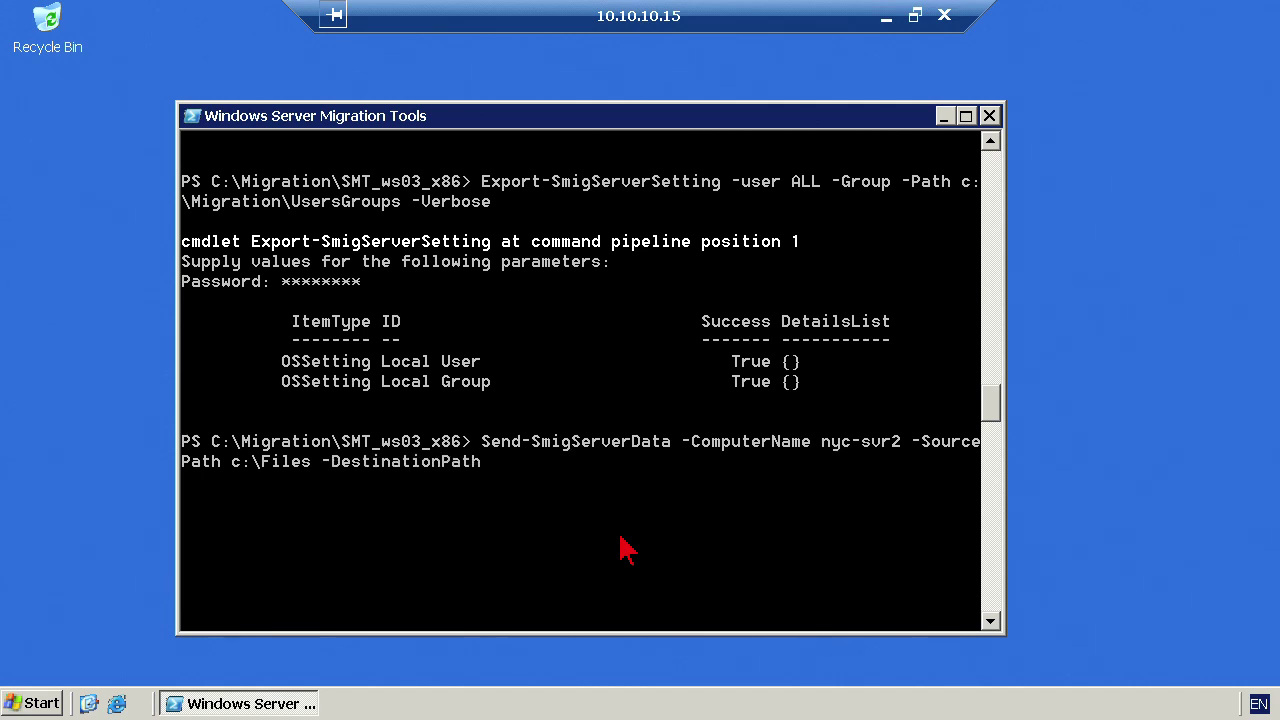
type("c:\\files -Recurse")
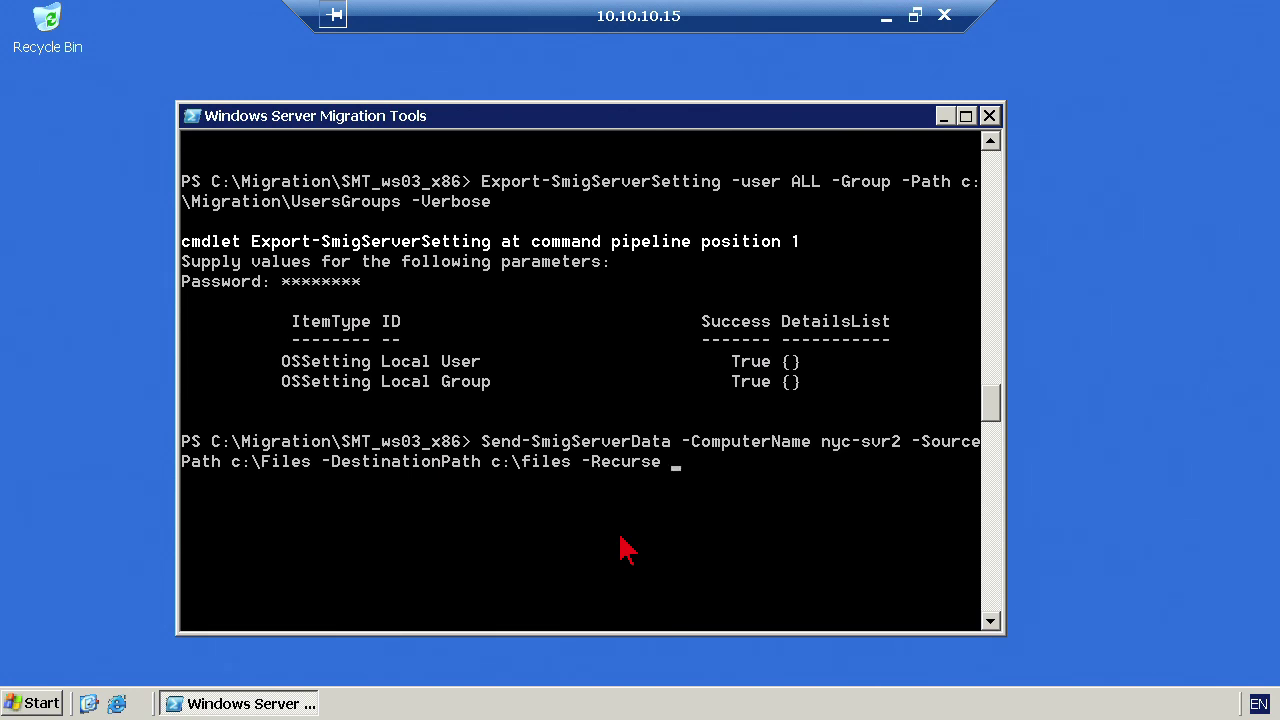
type(" -include All -force")
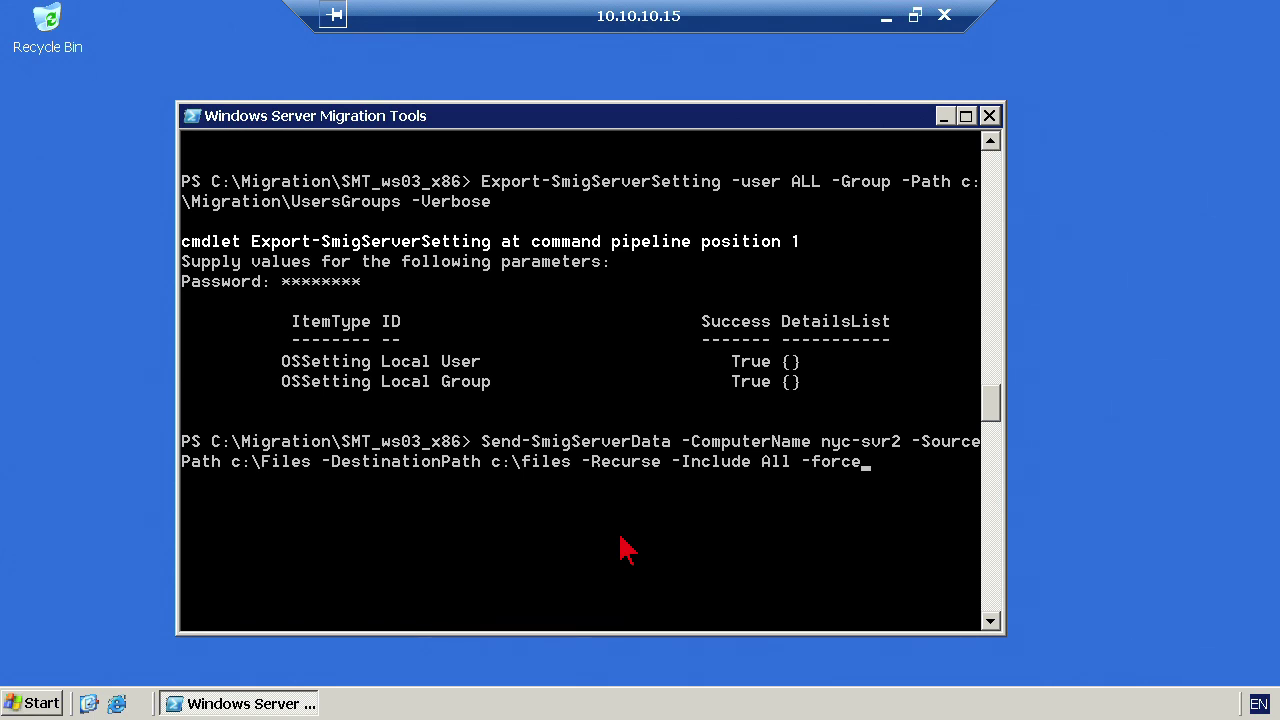
key("Return")
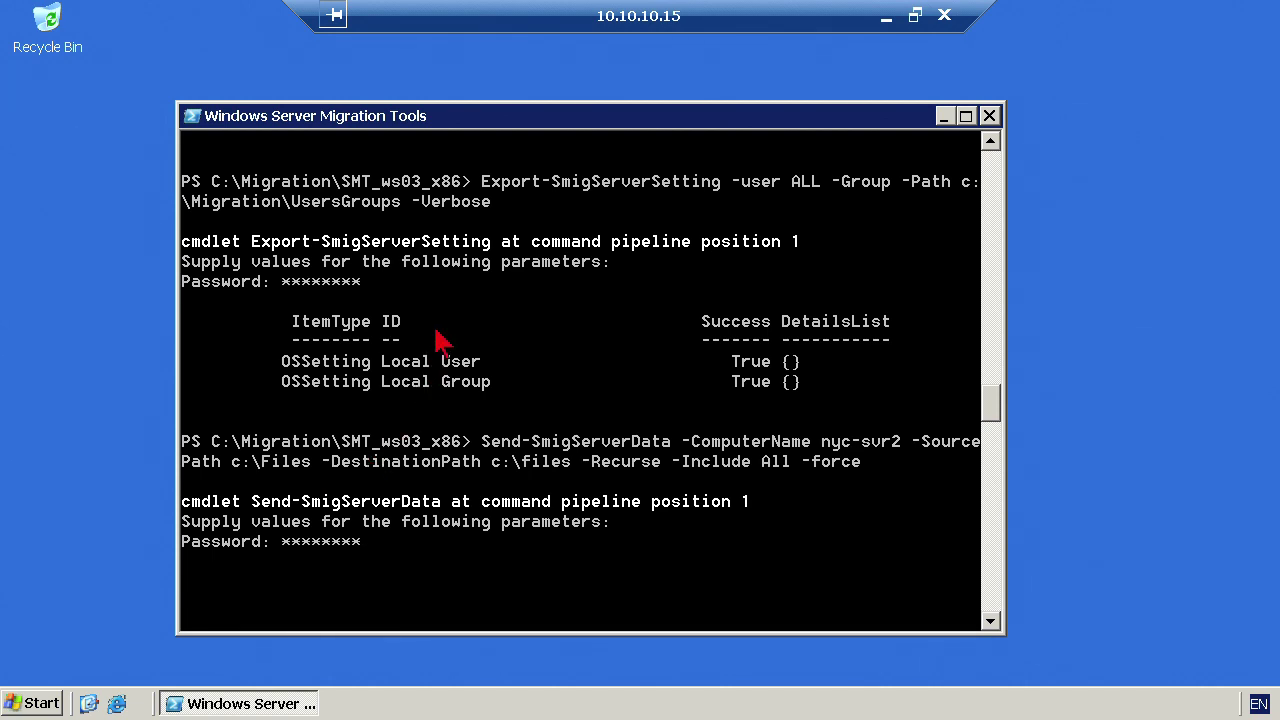
- Run the transfer to nyc-svr2, review the Files, File1.txt, File2.txt and share results, then minimize the remote session
key("Return")
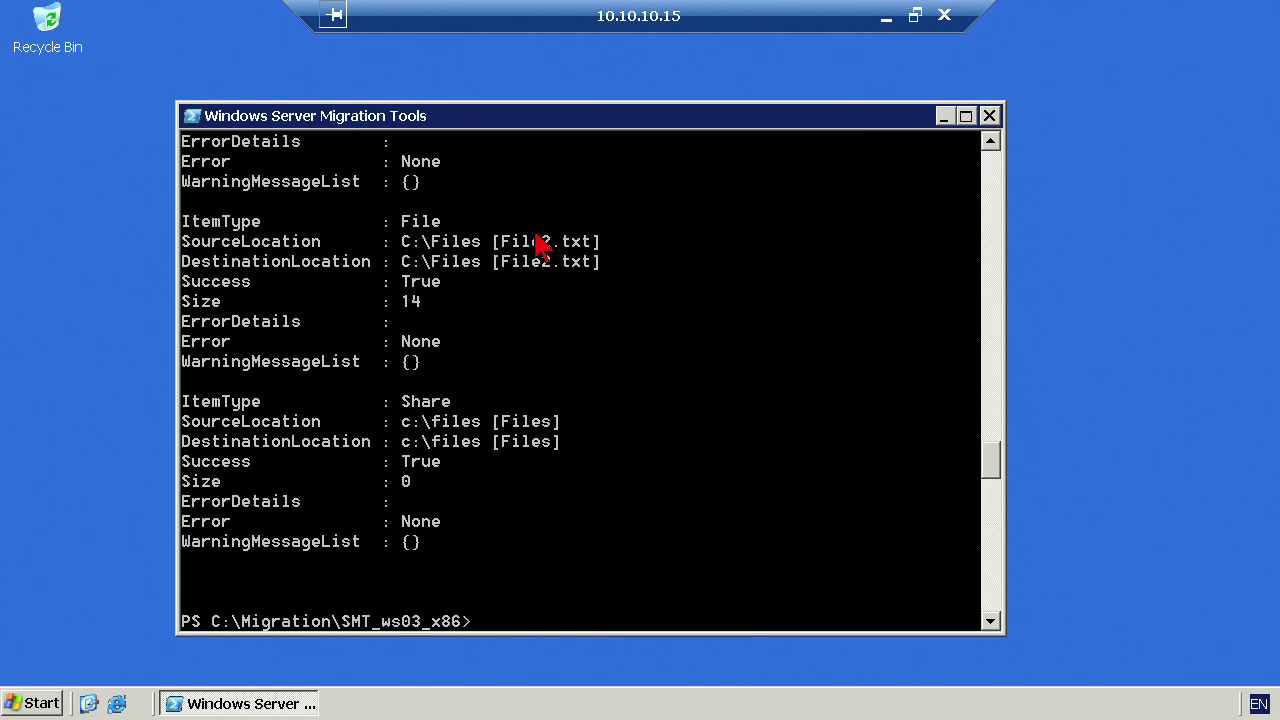
scroll(708, 390, "up", 1)
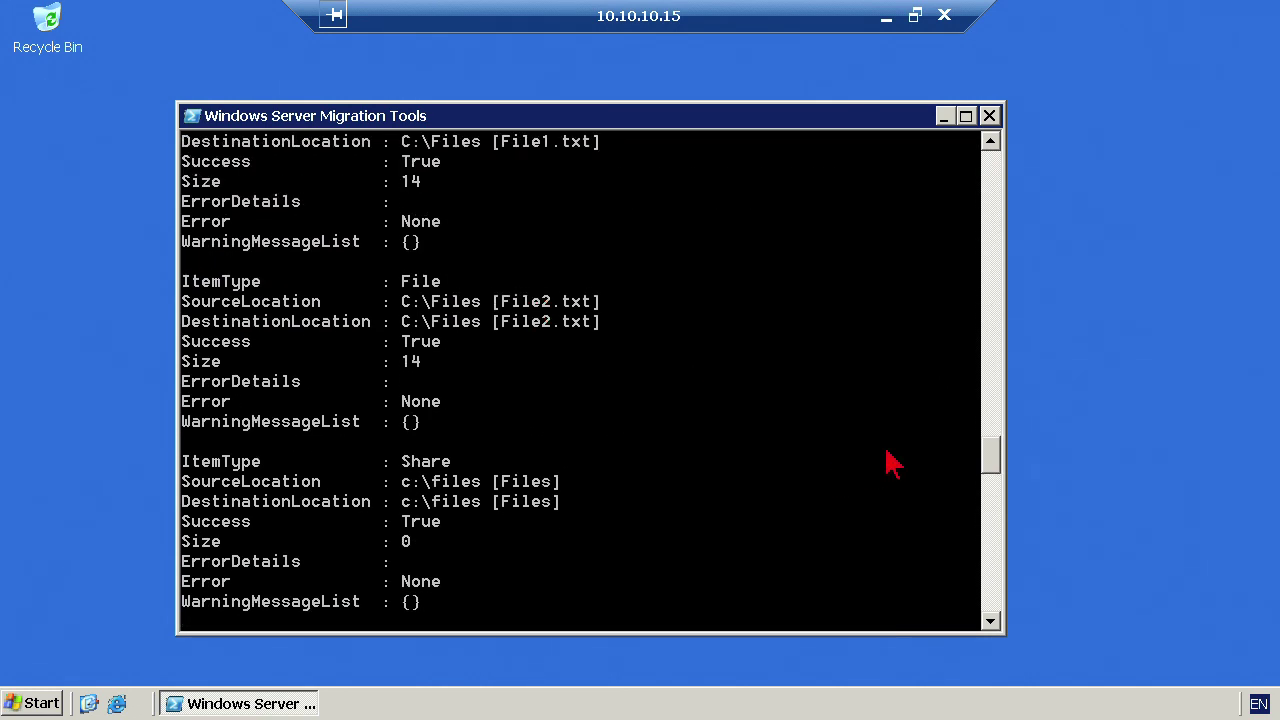
mouse_move(993, 462)
left_mouse_down()
mouse_move(993, 425)
mouse_move(994, 443)
left_mouse_up()
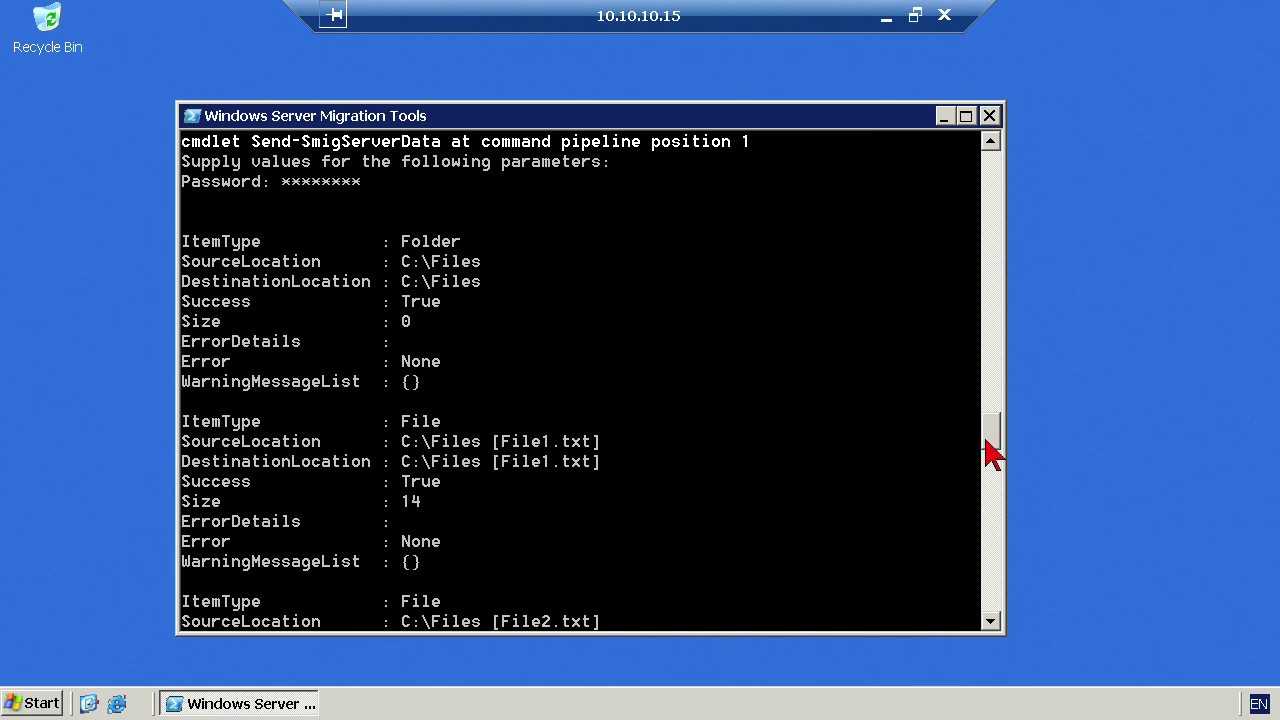
left_click_drag(993, 450, 997, 493)
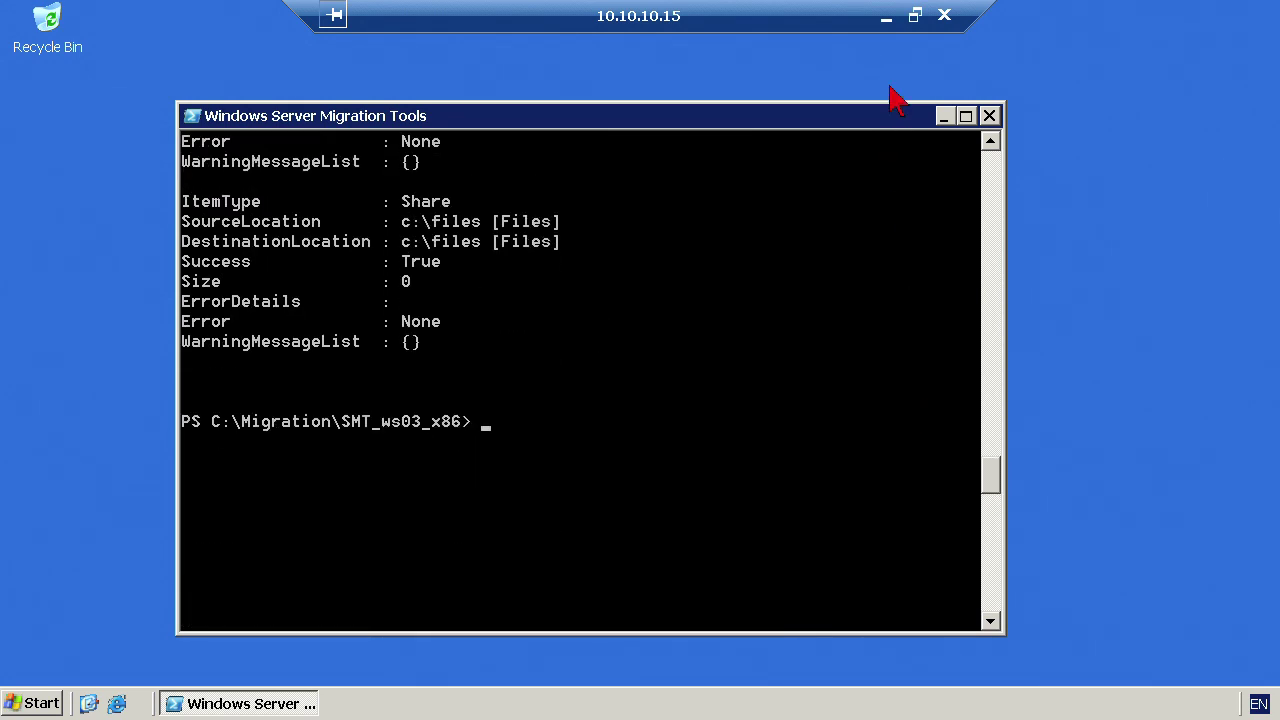
left_click(885, 18)
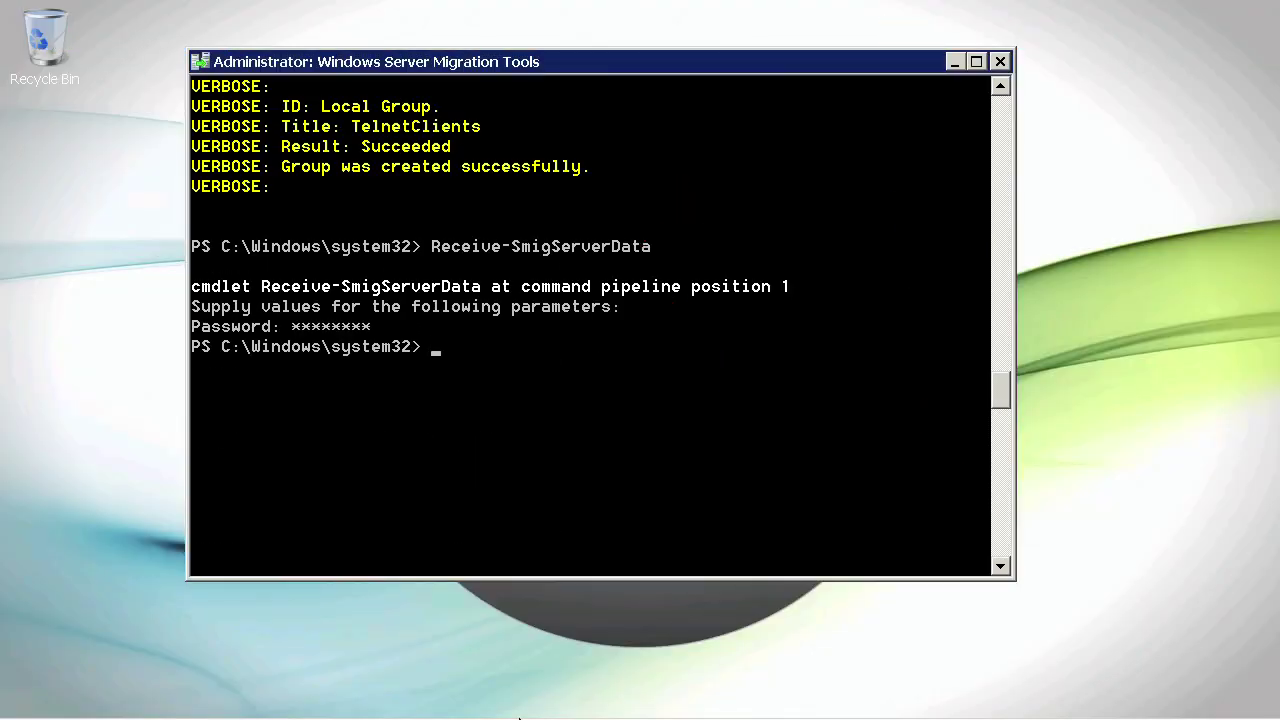
- Open C:\Files in Explorer, confirm File1 and File2 are inside, and return to Local Disk (C:)
left_click(227, 694)
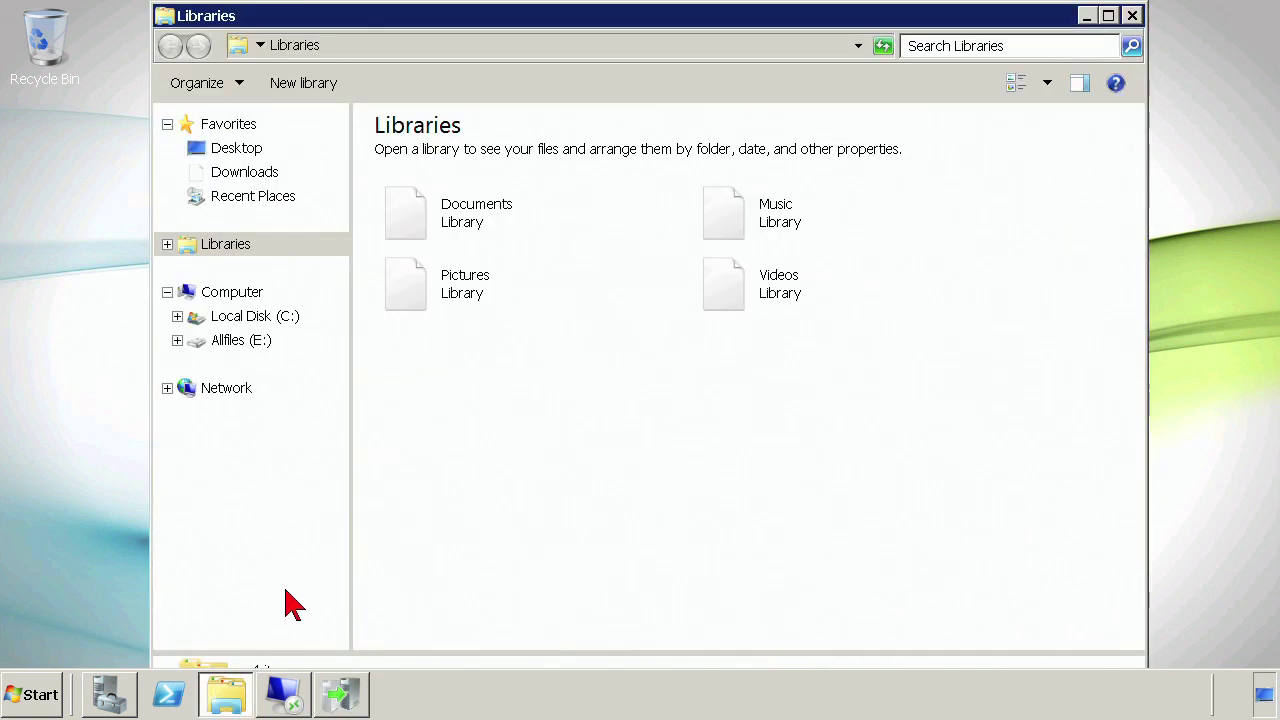
left_click(250, 418)
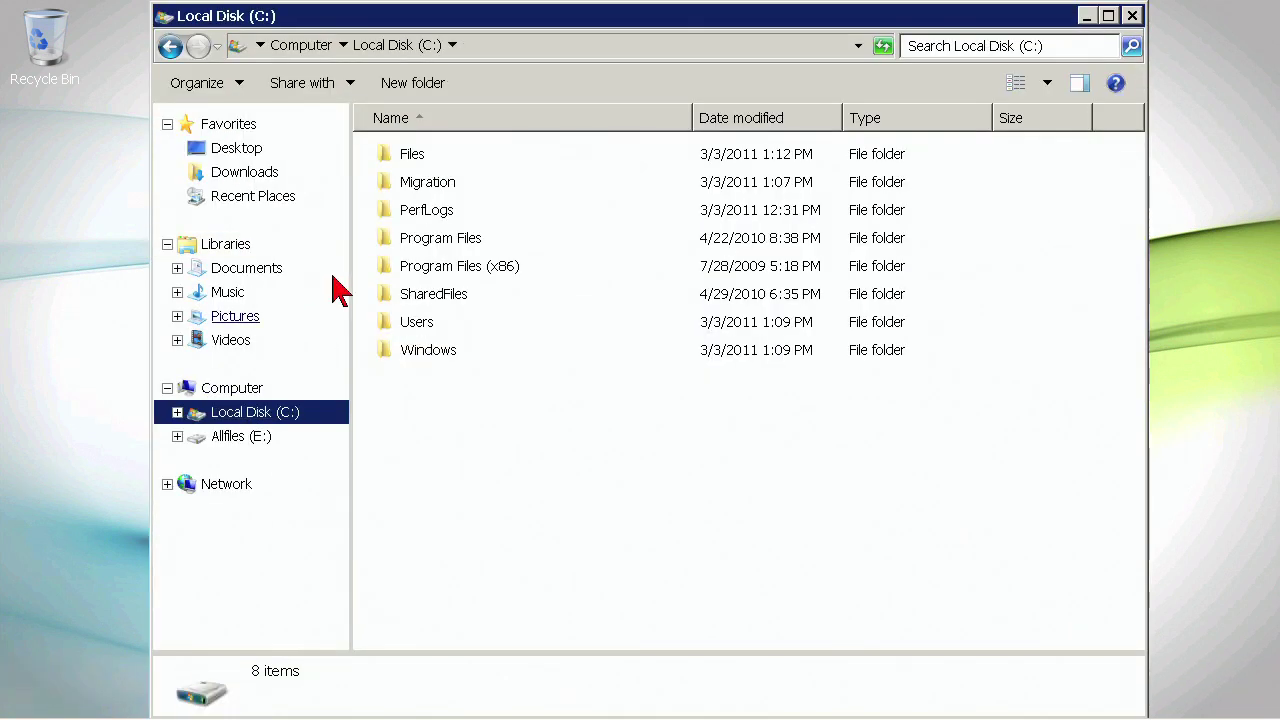
left_click(414, 160)
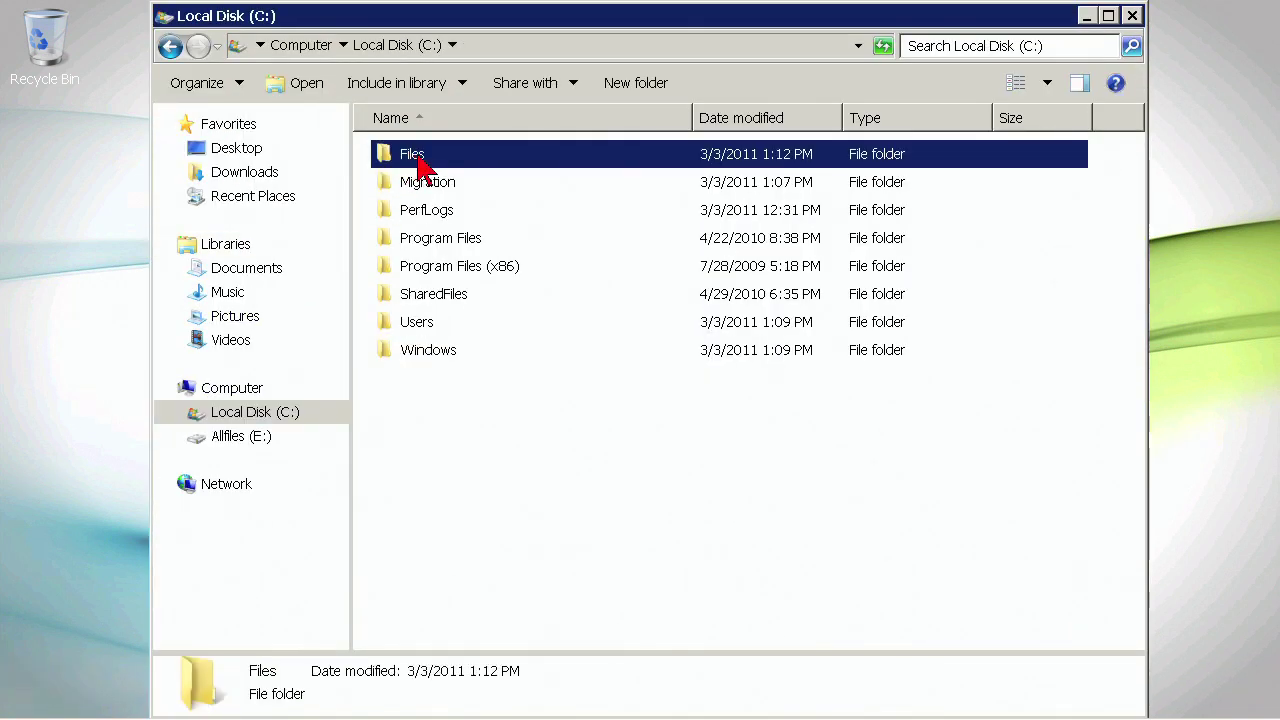
double_click(424, 166)
left_click(414, 160)
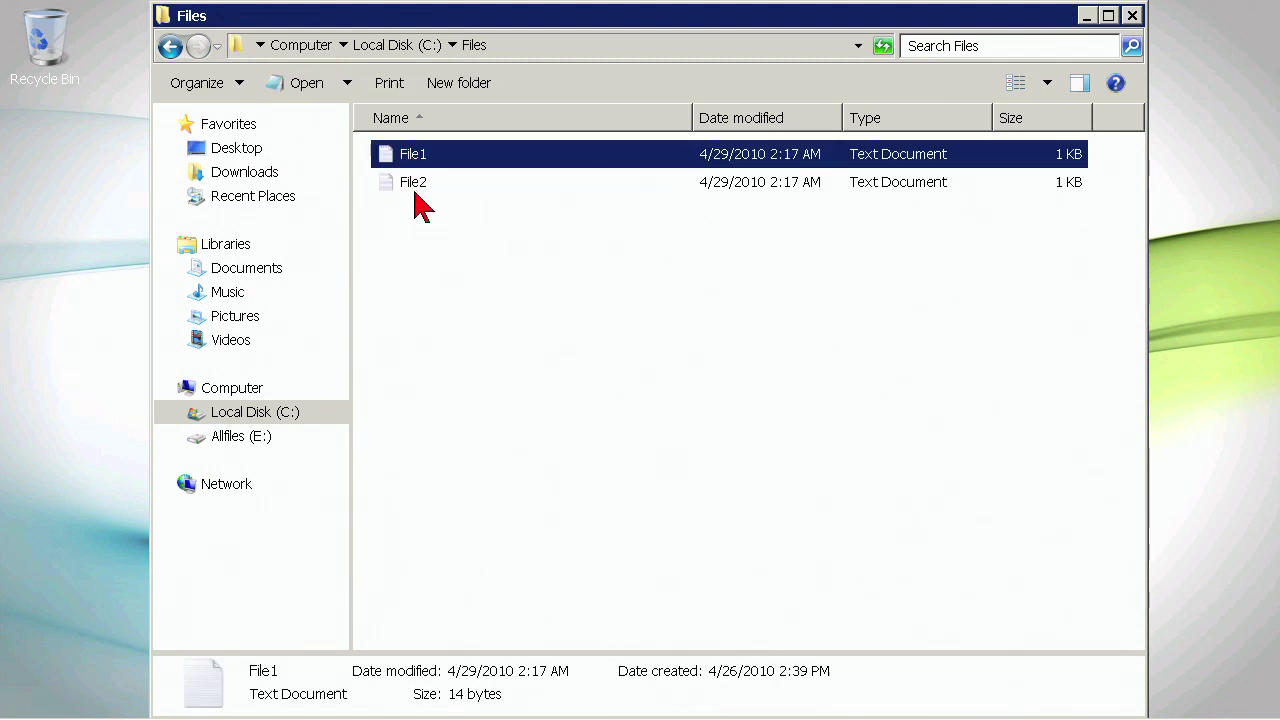
key("BackSpace")
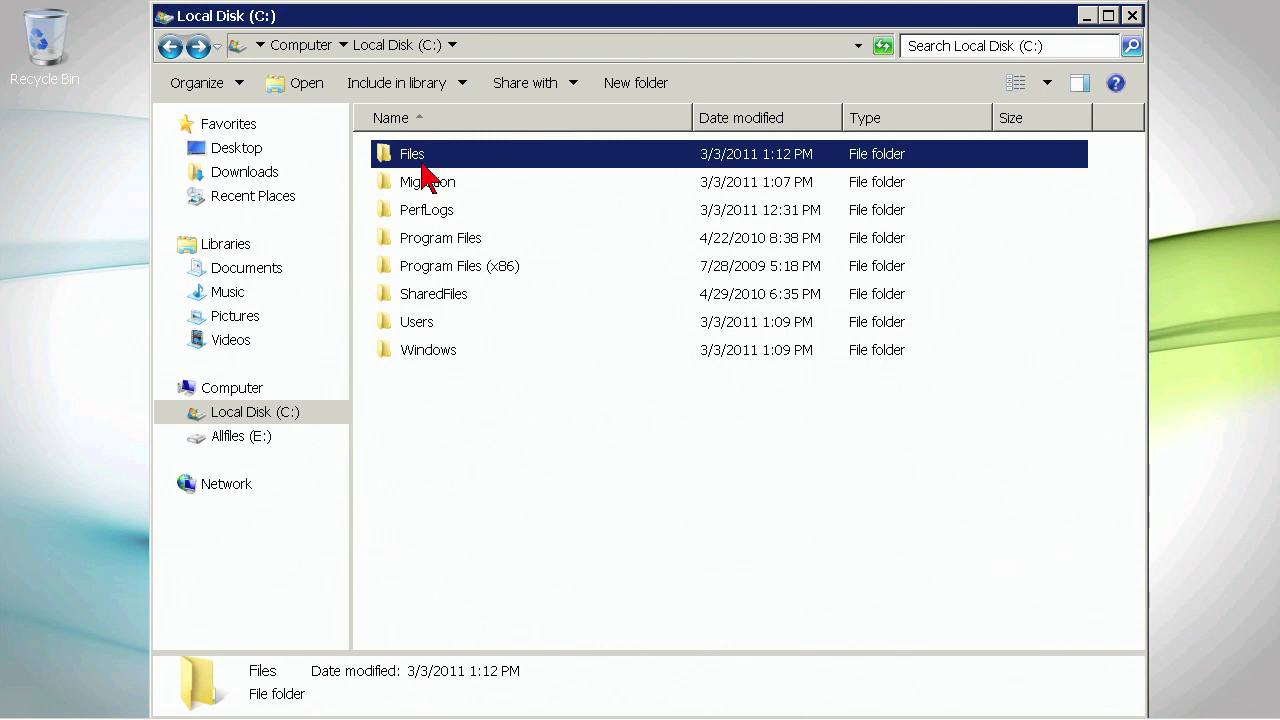
right_click(428, 154)
- Share the Files folder with Everyone at Read/Write permission
mouse_move(488, 222)
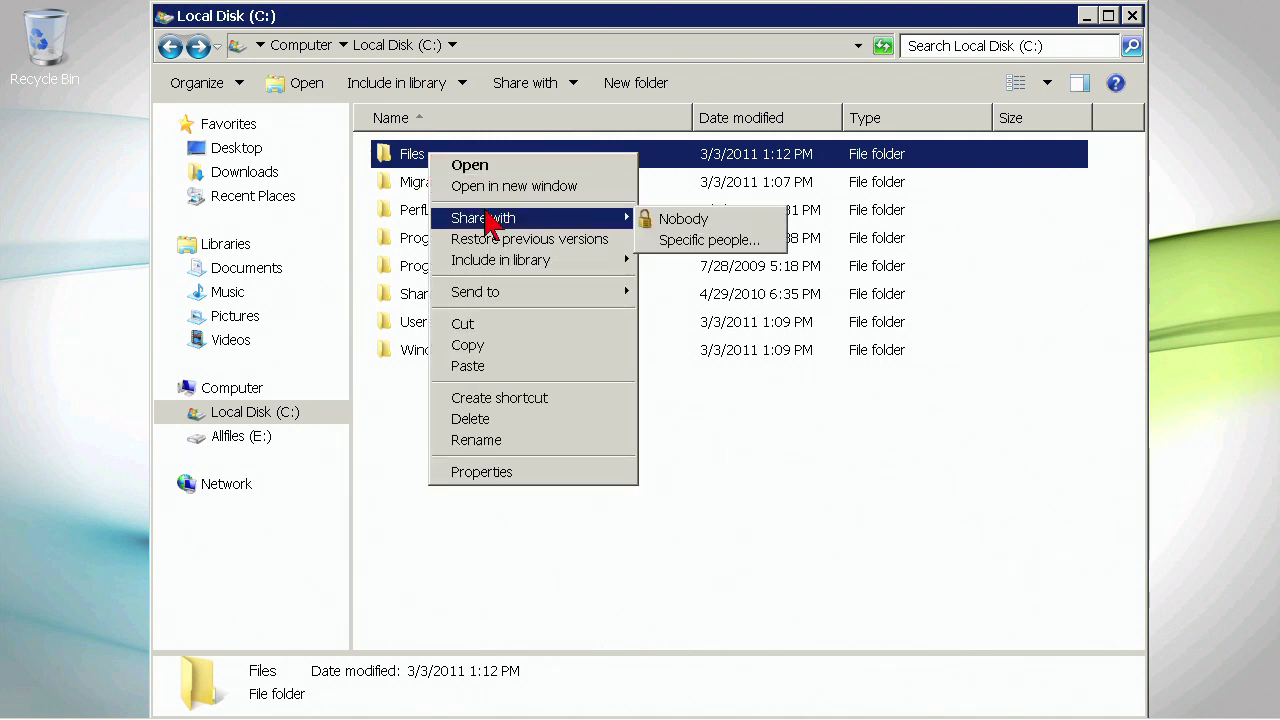
left_click(708, 244)
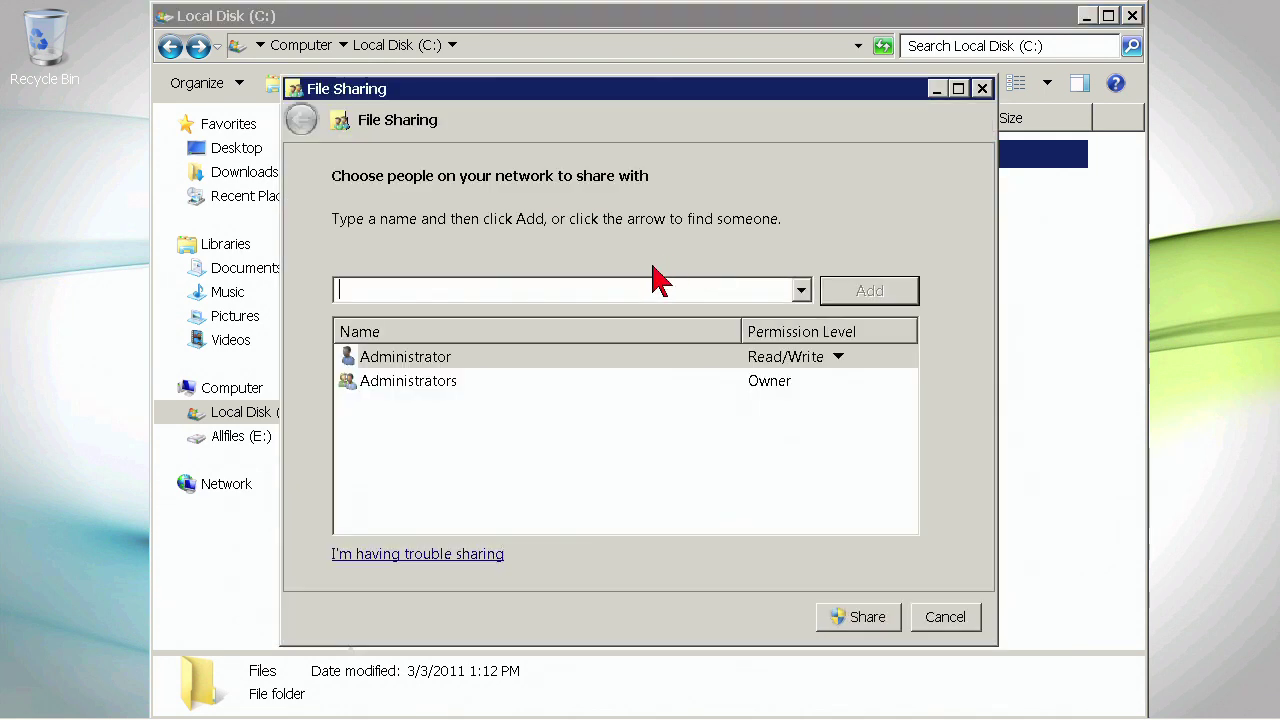
type("Everyo")
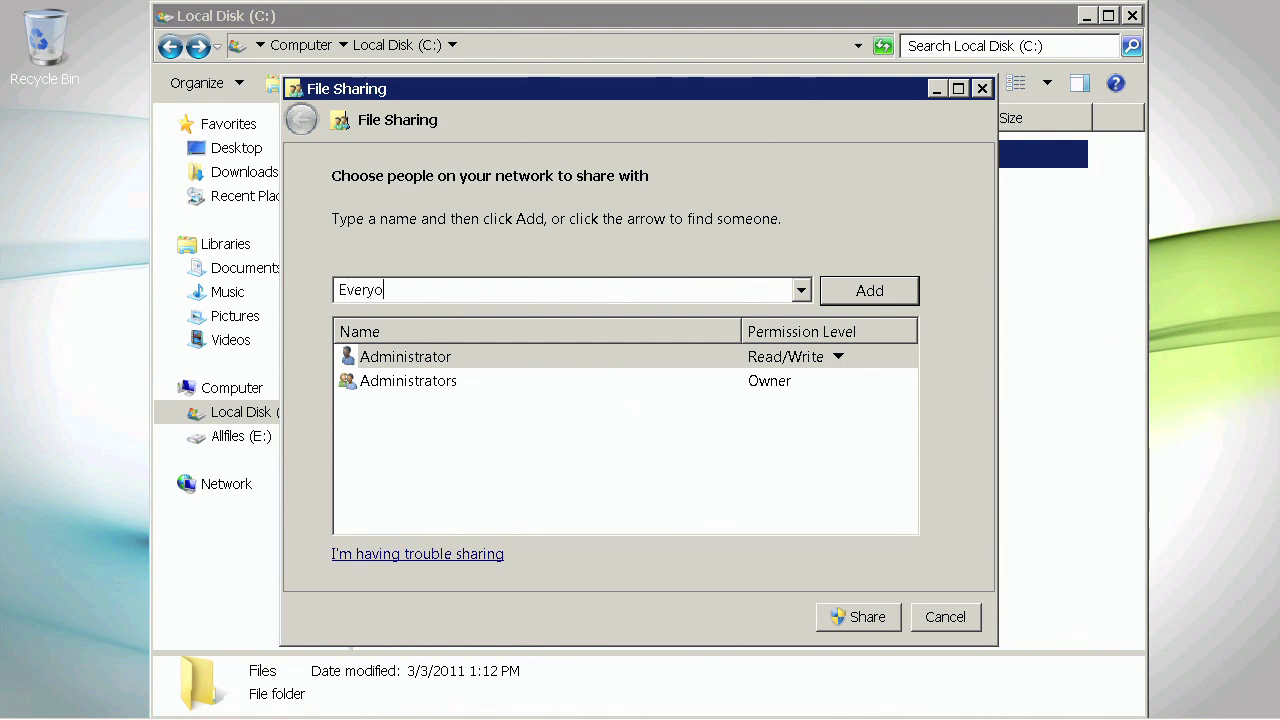
type("ne")
left_click(868, 296)
left_click(790, 404)
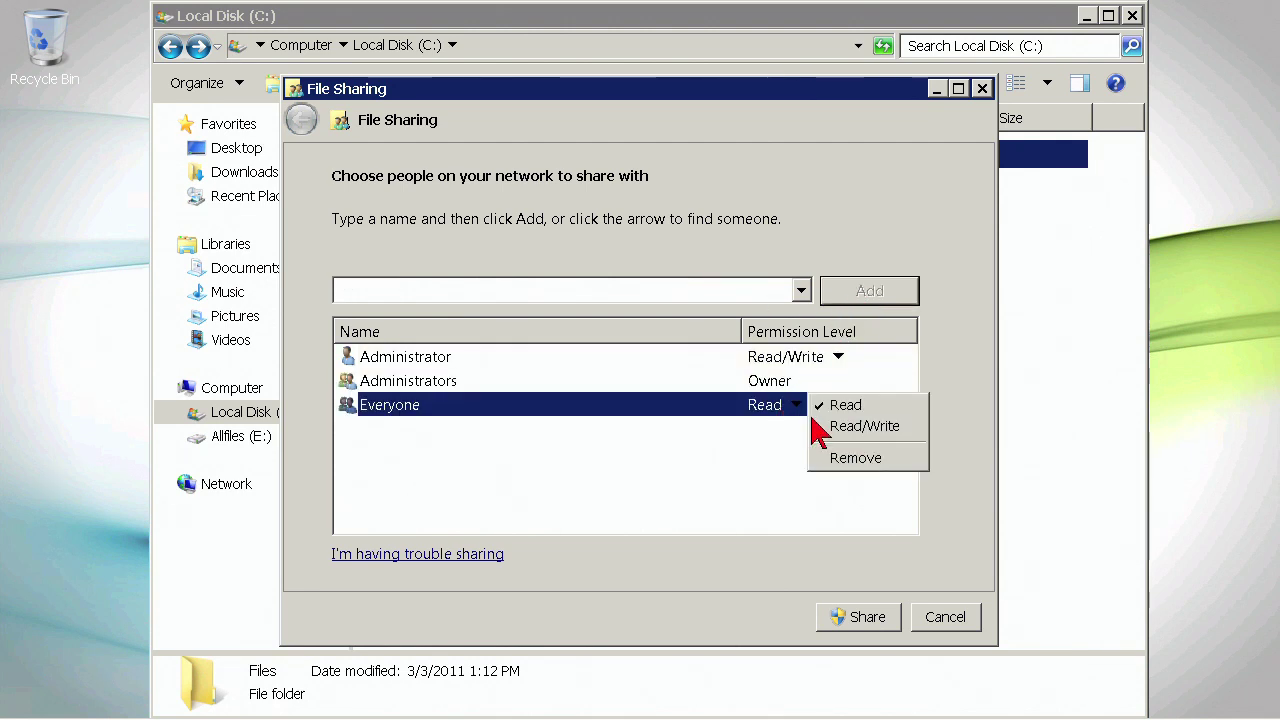
left_click(820, 428)
left_click(850, 624)
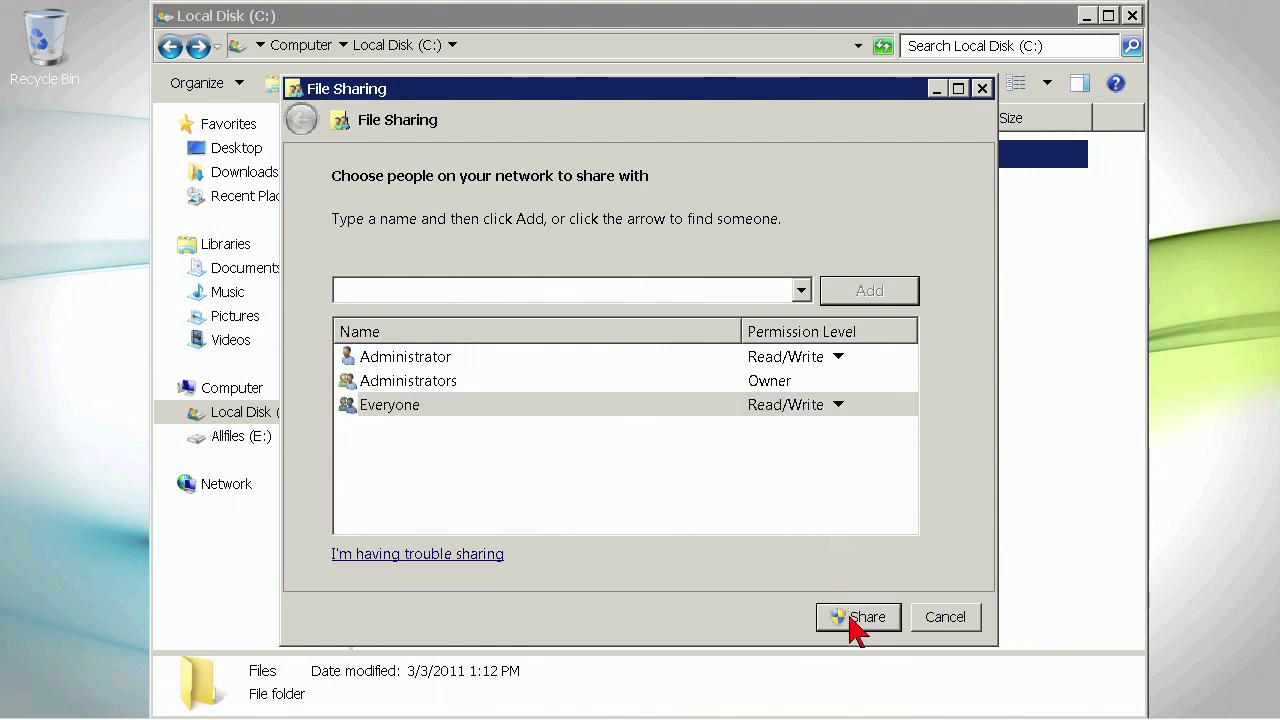
left_click(945, 618)
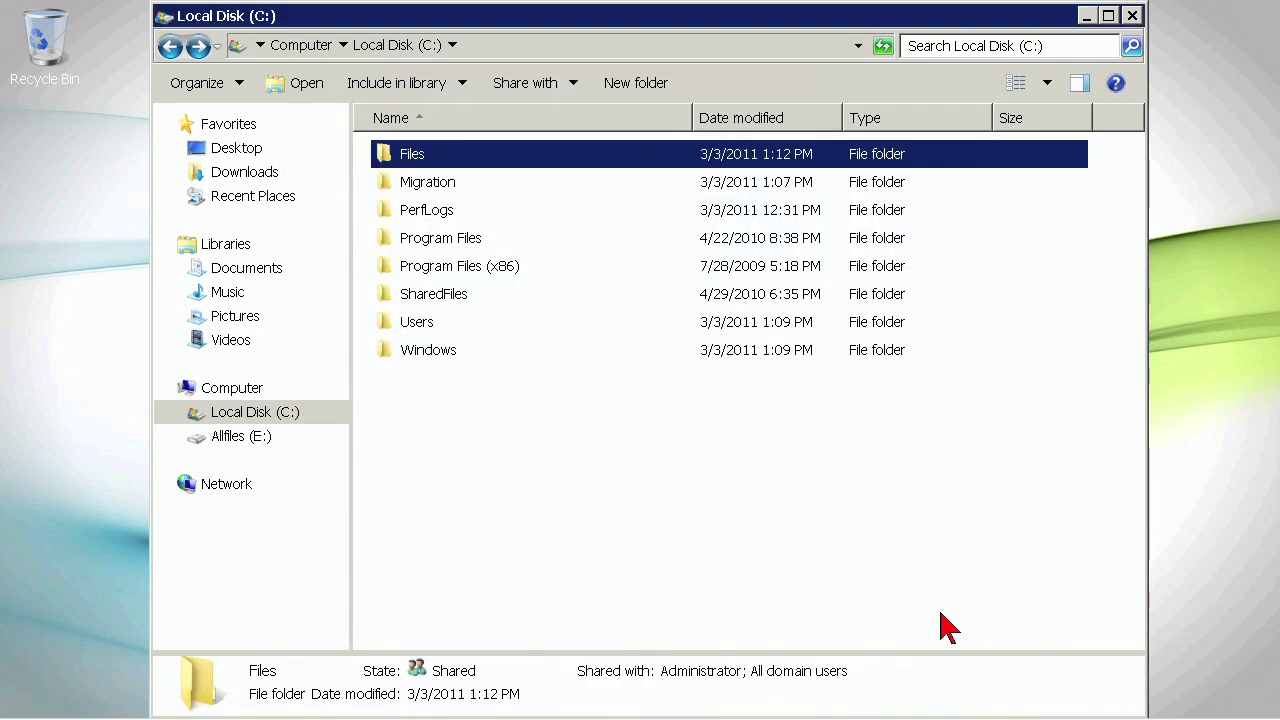
- Review Administrator and Administrators permissions on the Files folder's Security tab without changes, then close Explorer
right_click(482, 155)
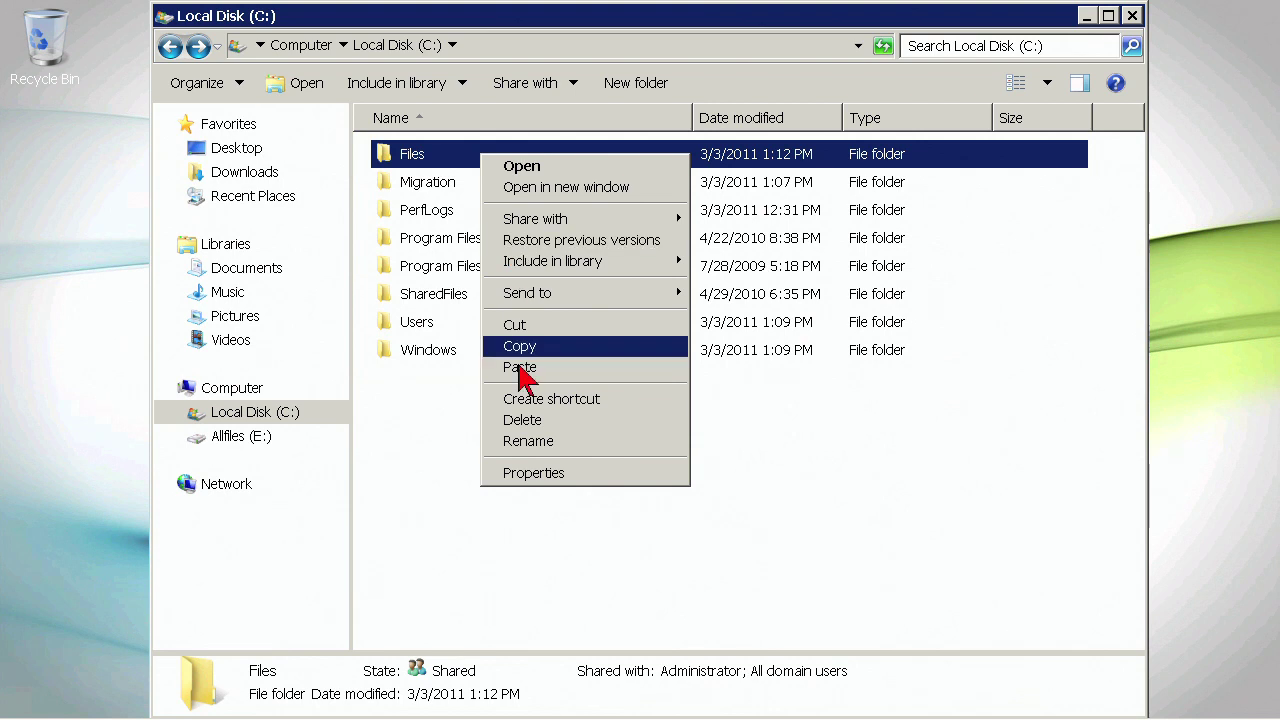
left_click(530, 472)
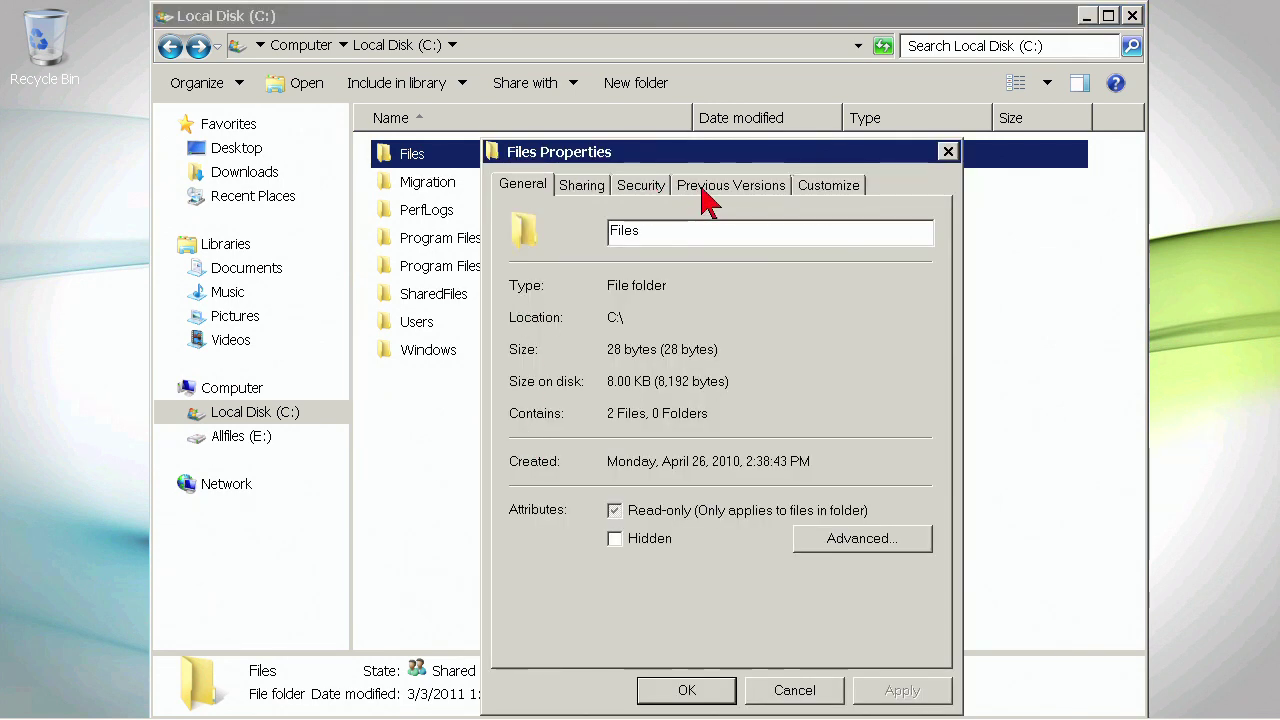
left_click(646, 186)
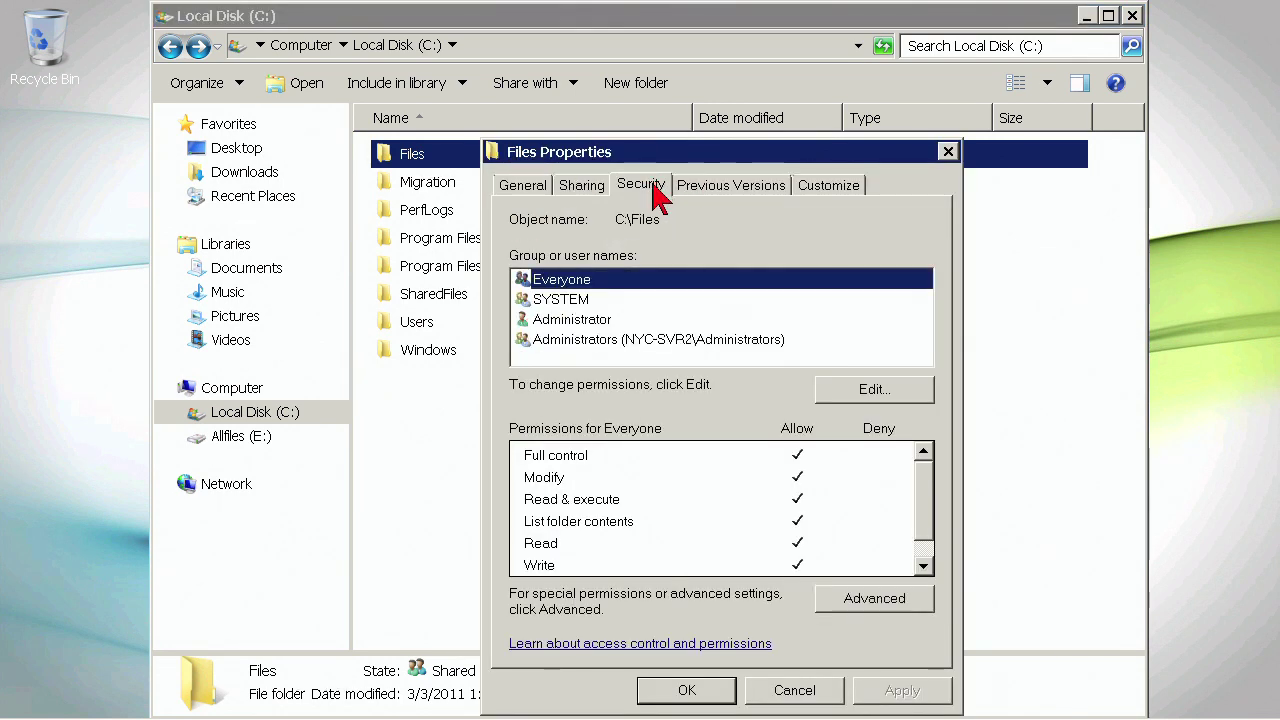
left_click(568, 319)
left_click(588, 340)
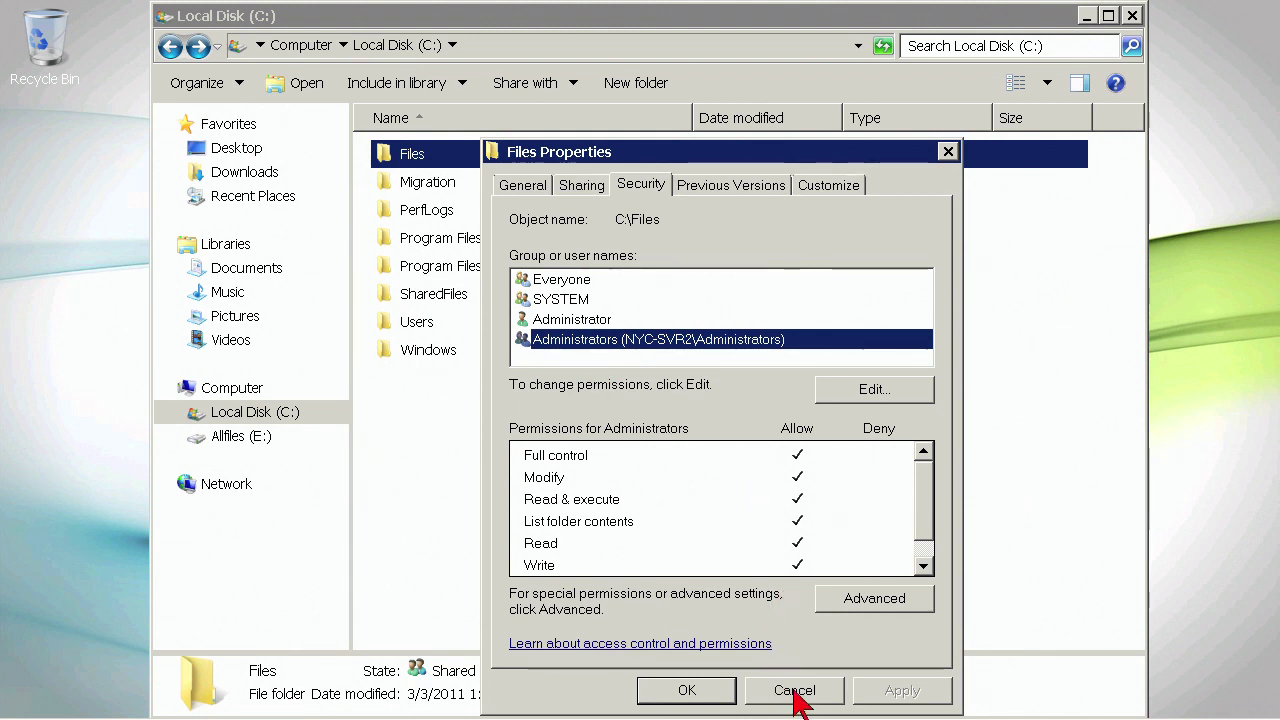
left_click(794, 688)
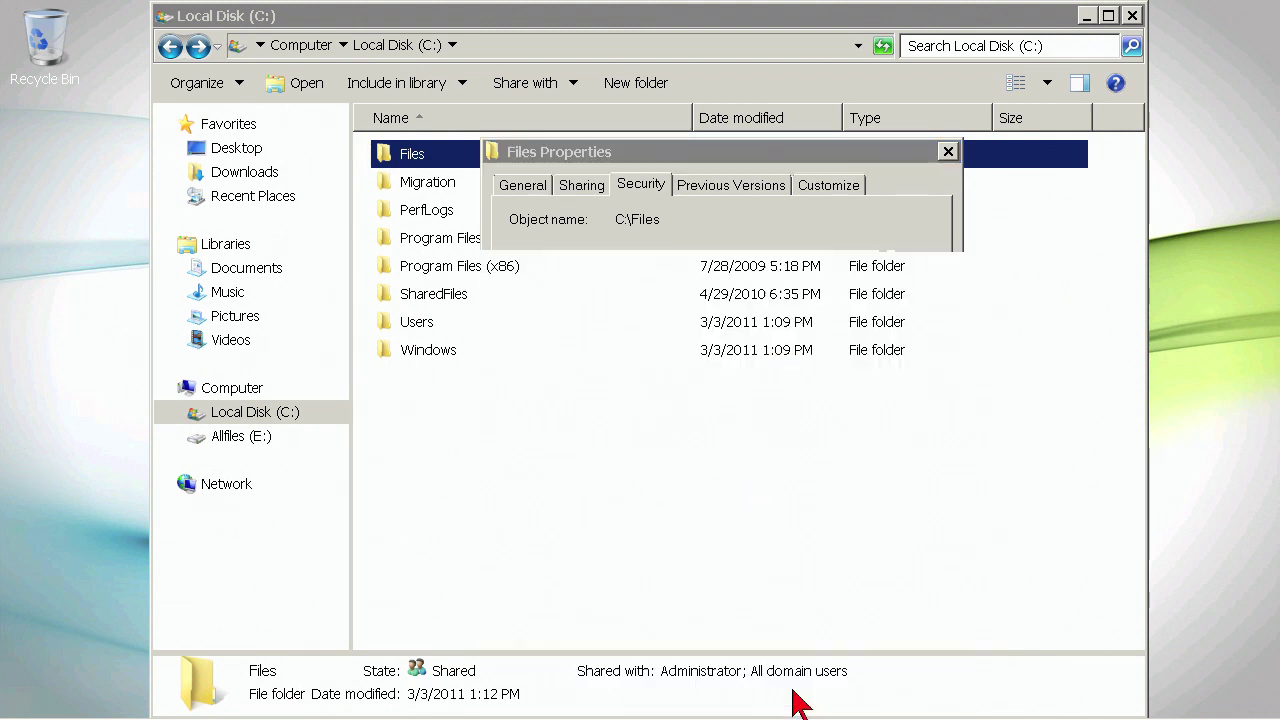
left_click(1135, 18)
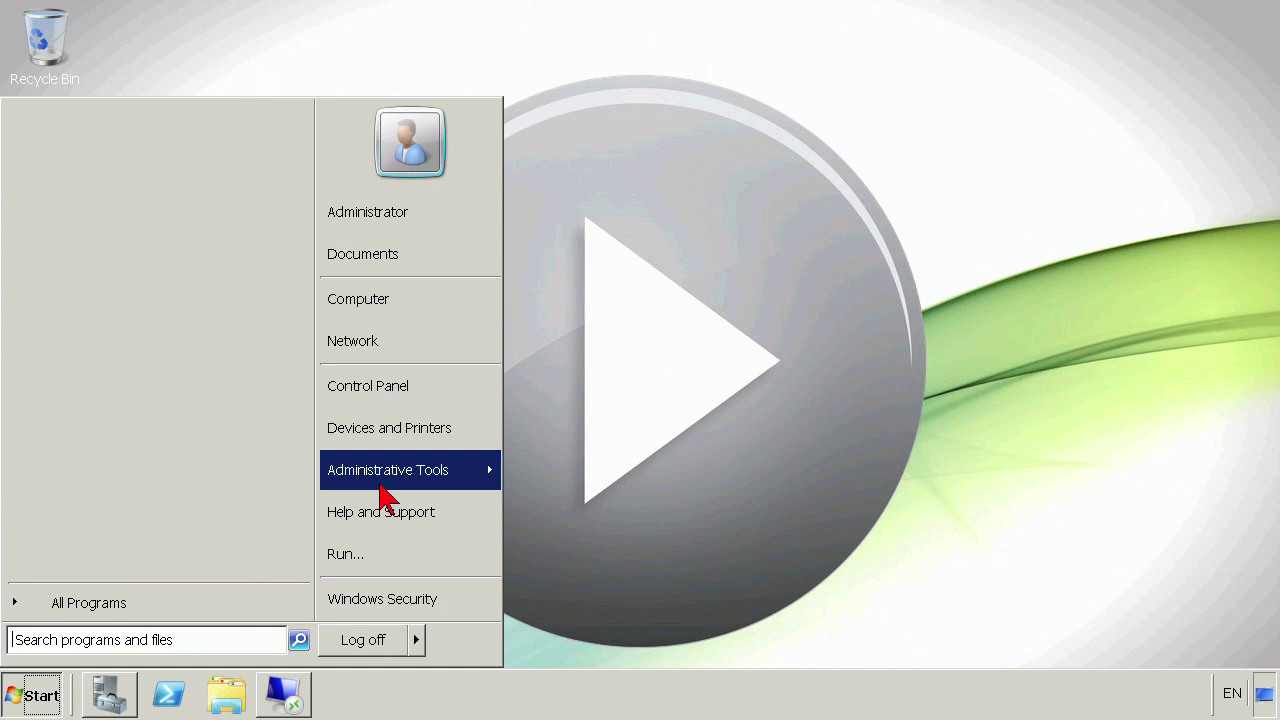
- Launch DFS Management from Administrative Tools, maximize it, and select the empty Namespaces node
mouse_move(387, 479)
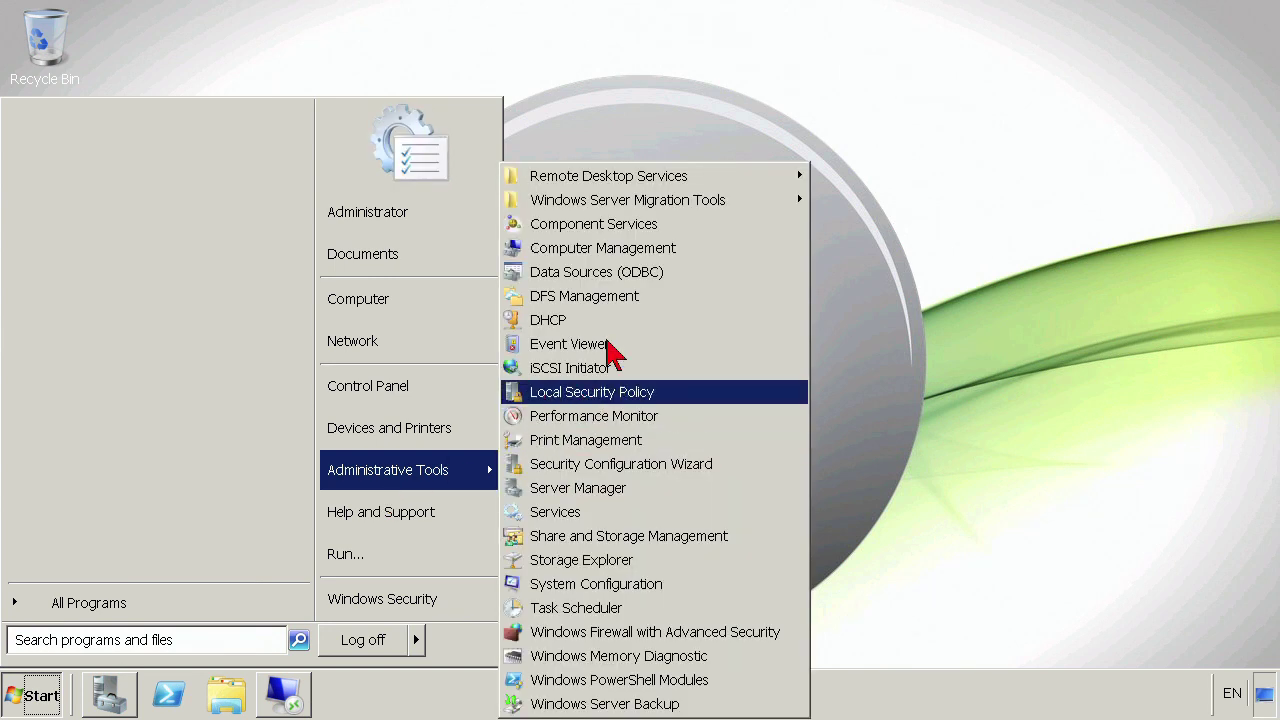
left_click(620, 298)
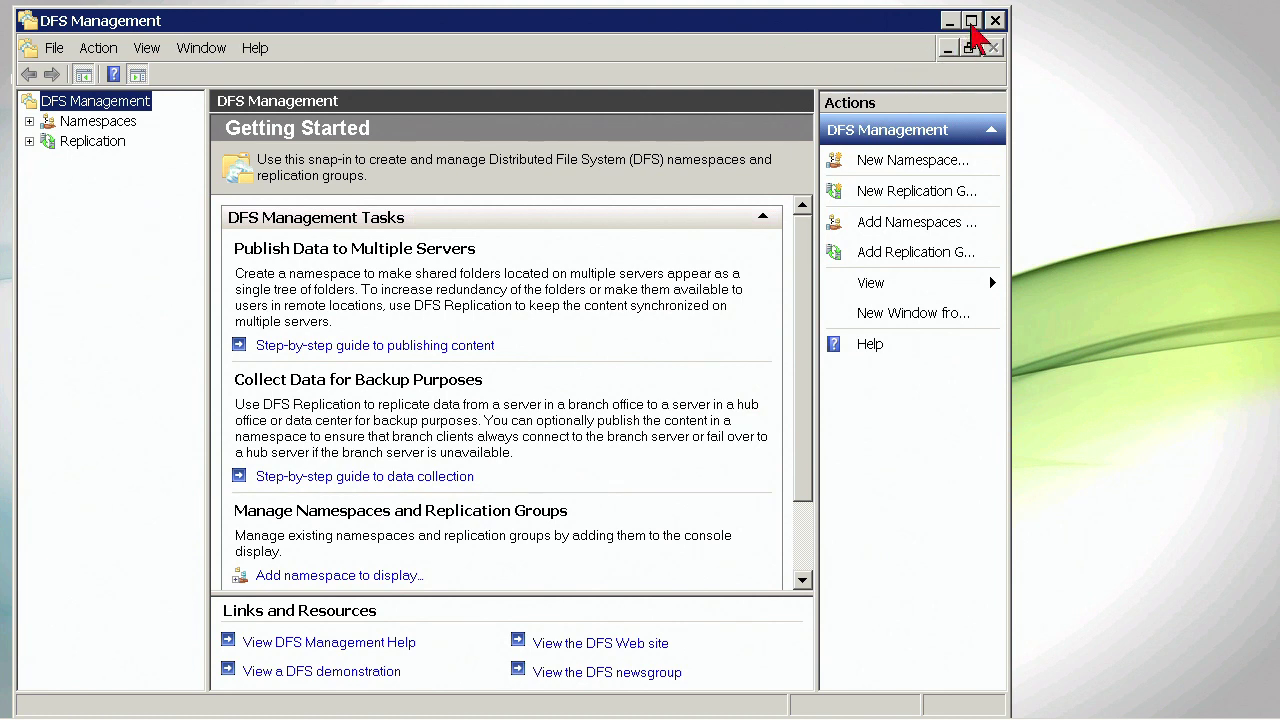
left_click(971, 21)
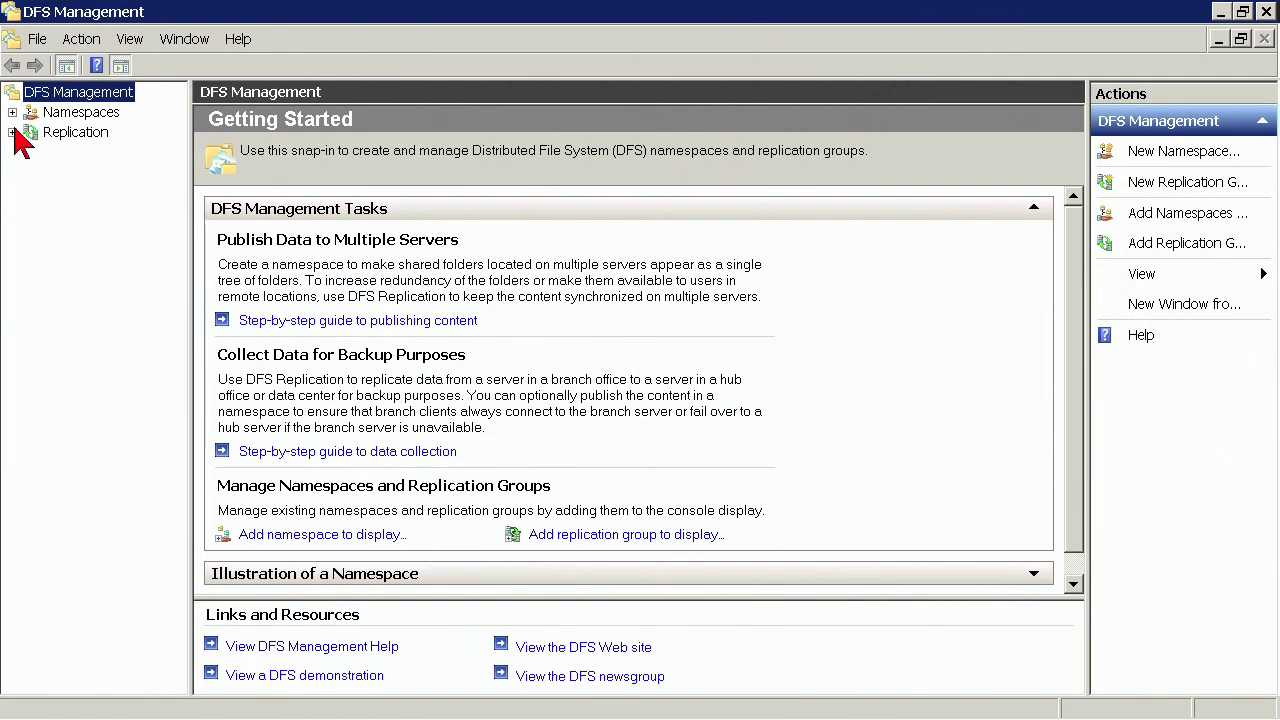
left_click(70, 116)
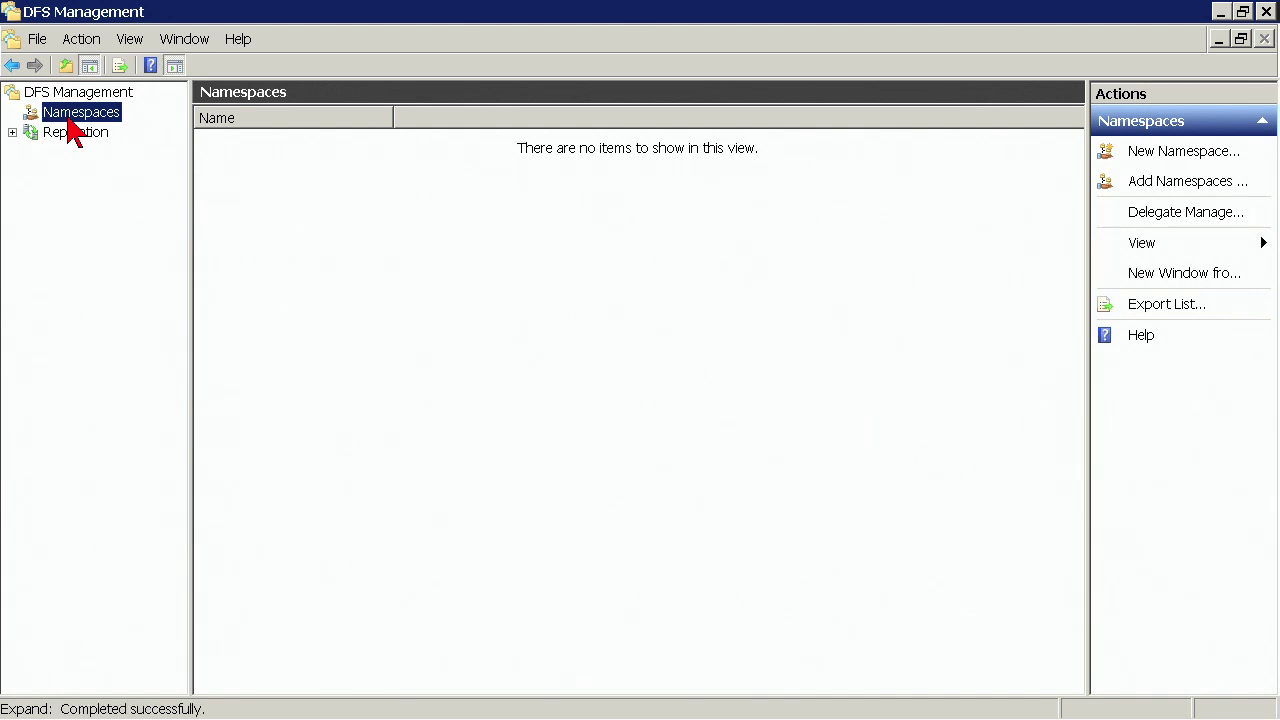
- Browse the Namespaces actions, starting and then cancelling the New Namespace wizard
right_click(70, 124)
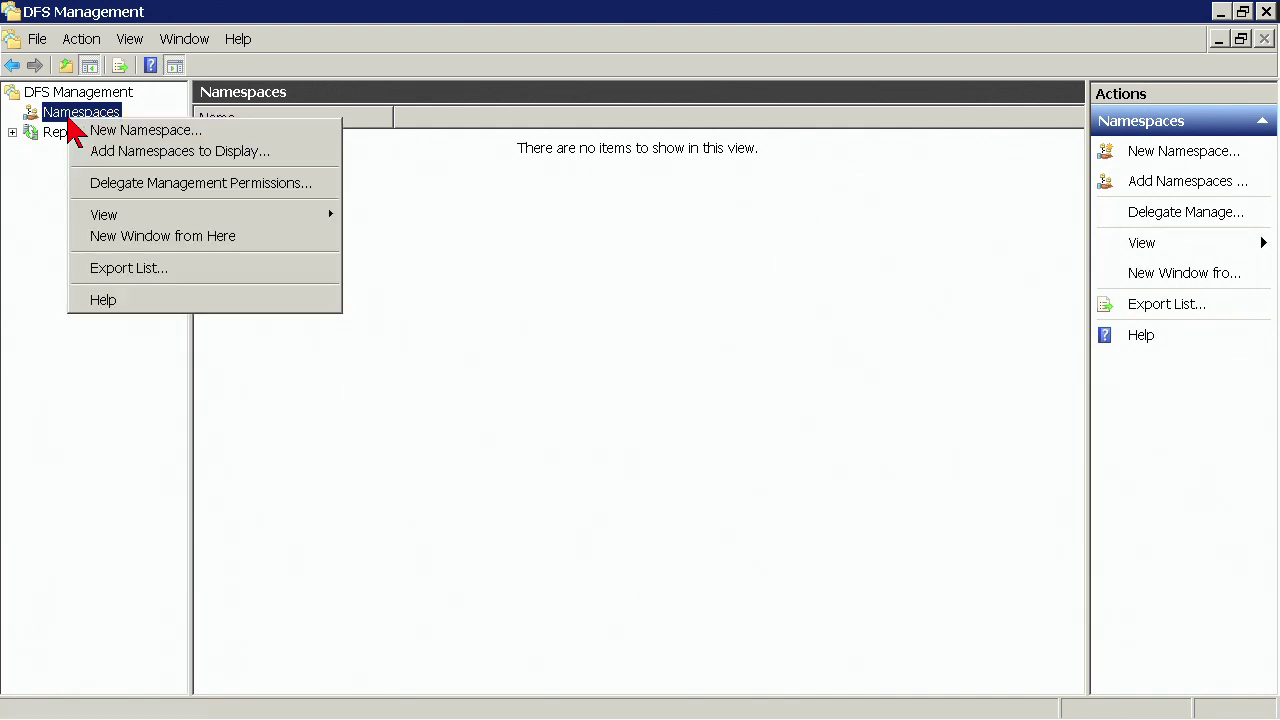
left_click(58, 114)
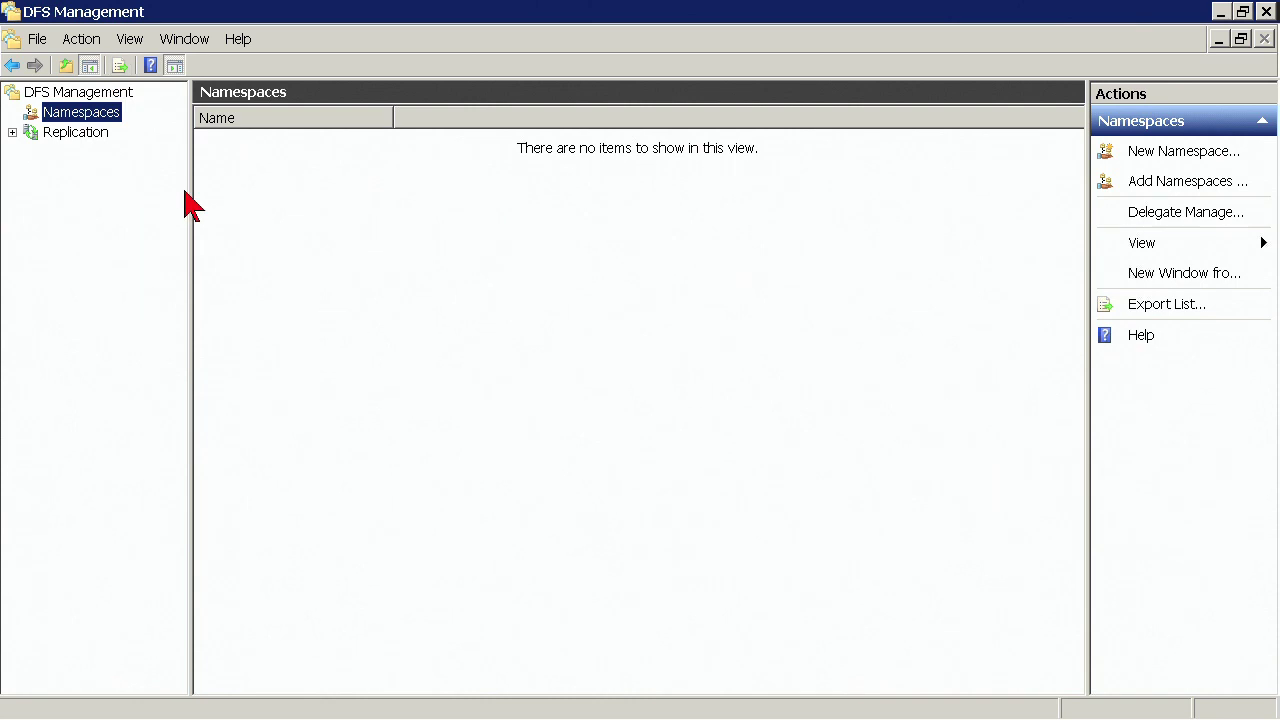
left_click(270, 237)
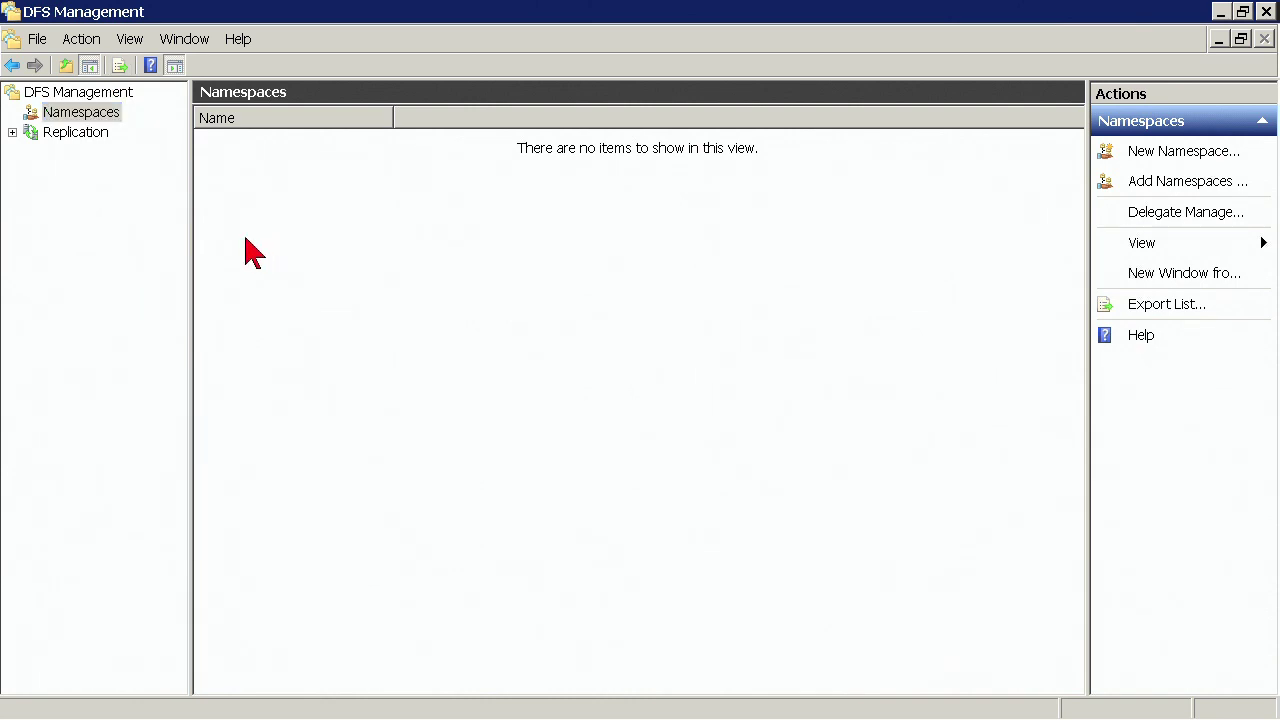
left_click(50, 94)
left_click(62, 112)
right_click(68, 124)
left_click(104, 137)
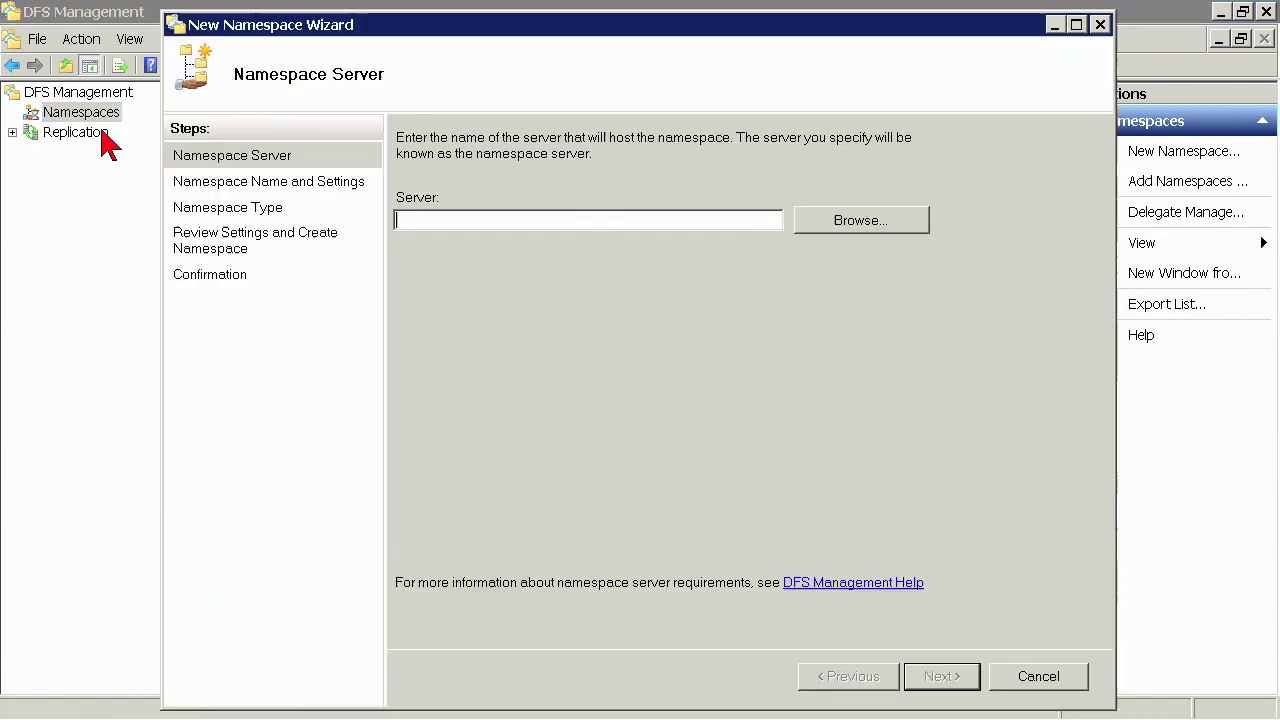
left_click(1028, 682)
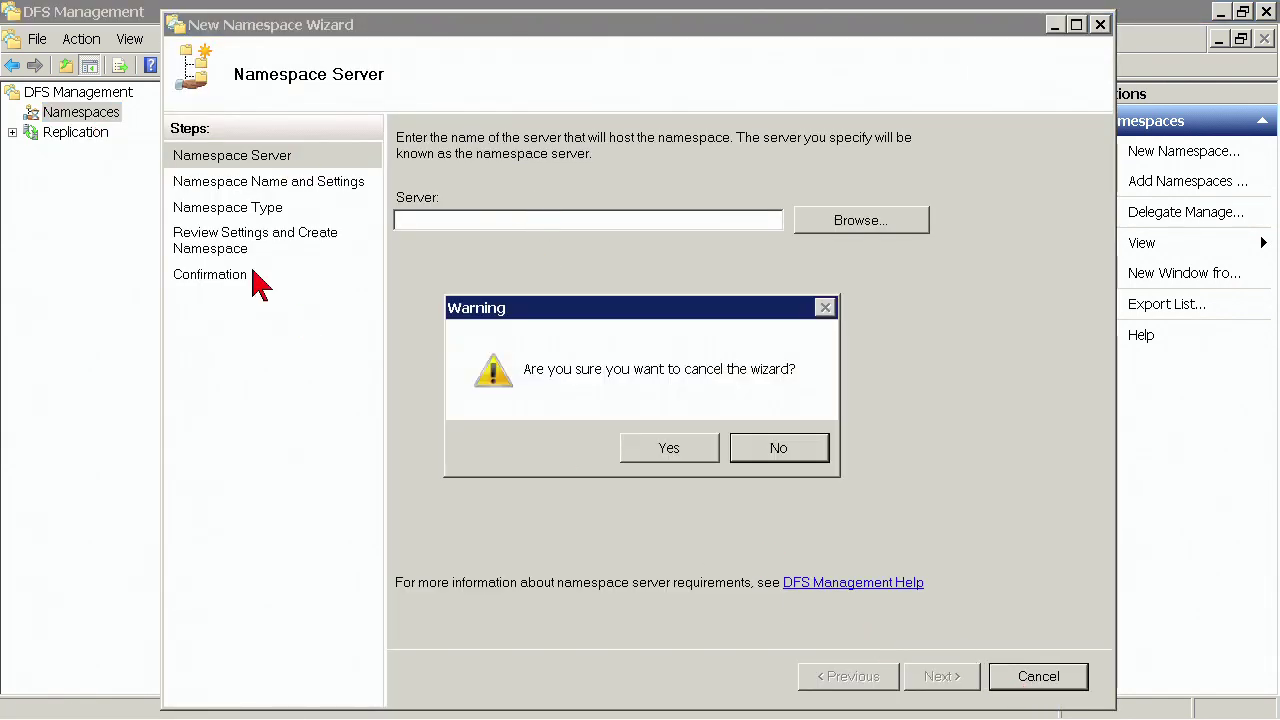
left_click(678, 460)
- Add the existing \\Contoso.com\SharedFiles namespace to the display and expand it
right_click(104, 118)
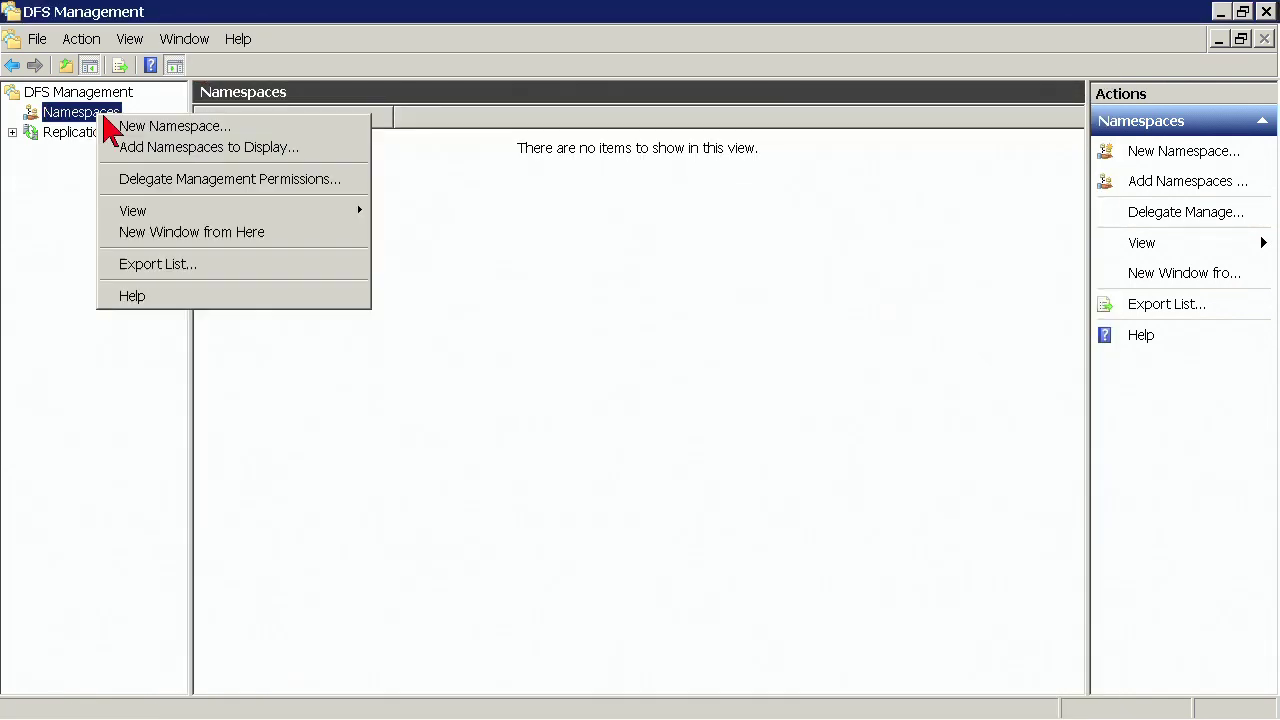
left_click(176, 168)
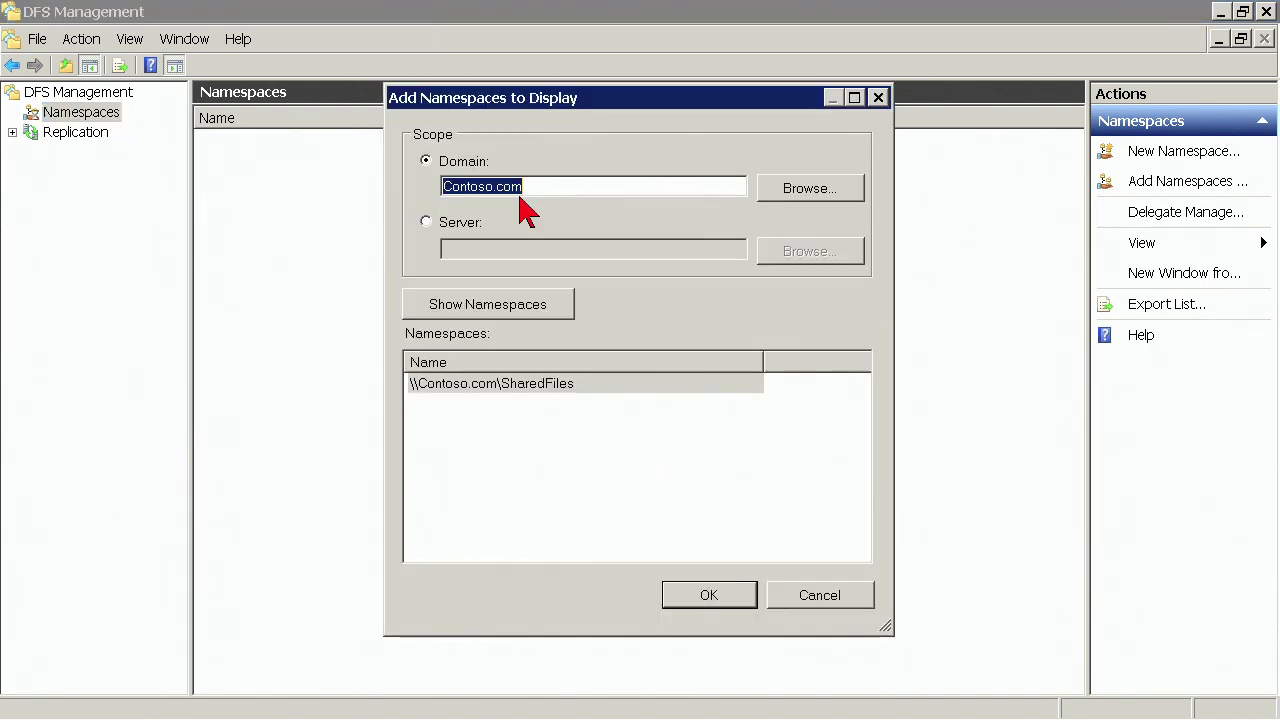
left_click(518, 388)
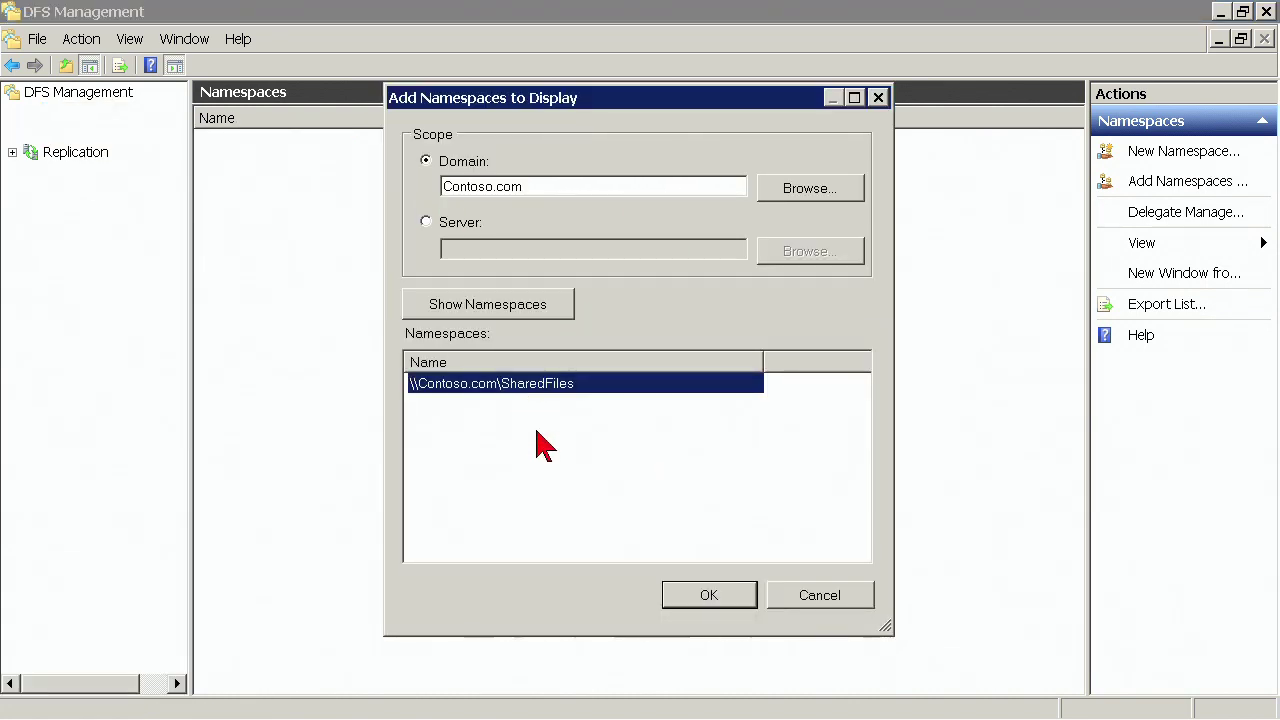
left_click(672, 600)
left_click(31, 132)
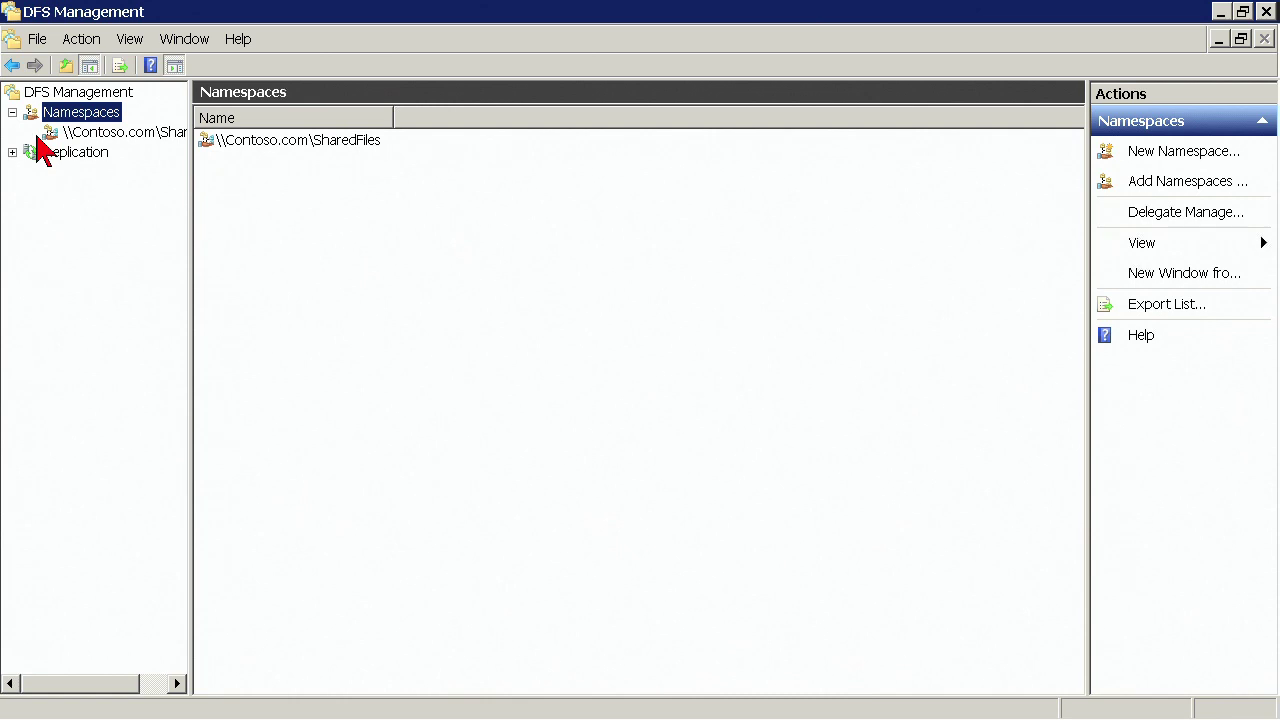
left_click(114, 134)
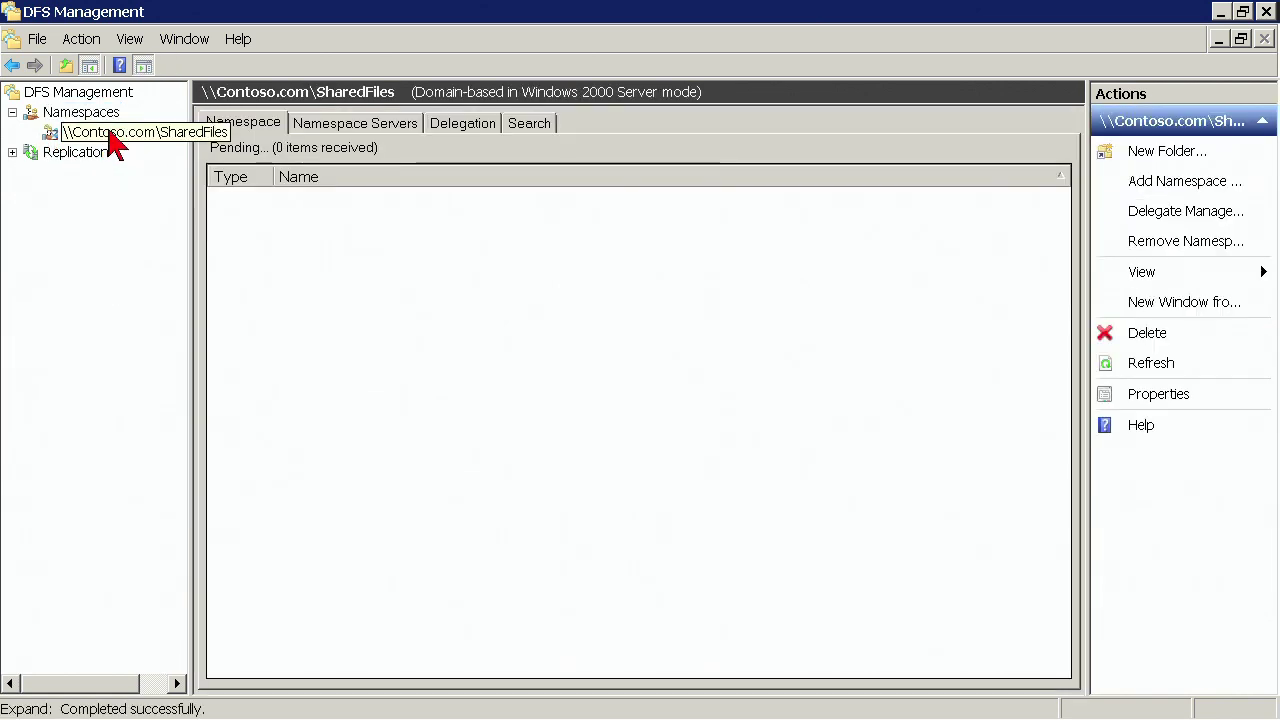
- Start and cancel a new namespace folder, then view the Files folder's existing targets
right_click(110, 138)
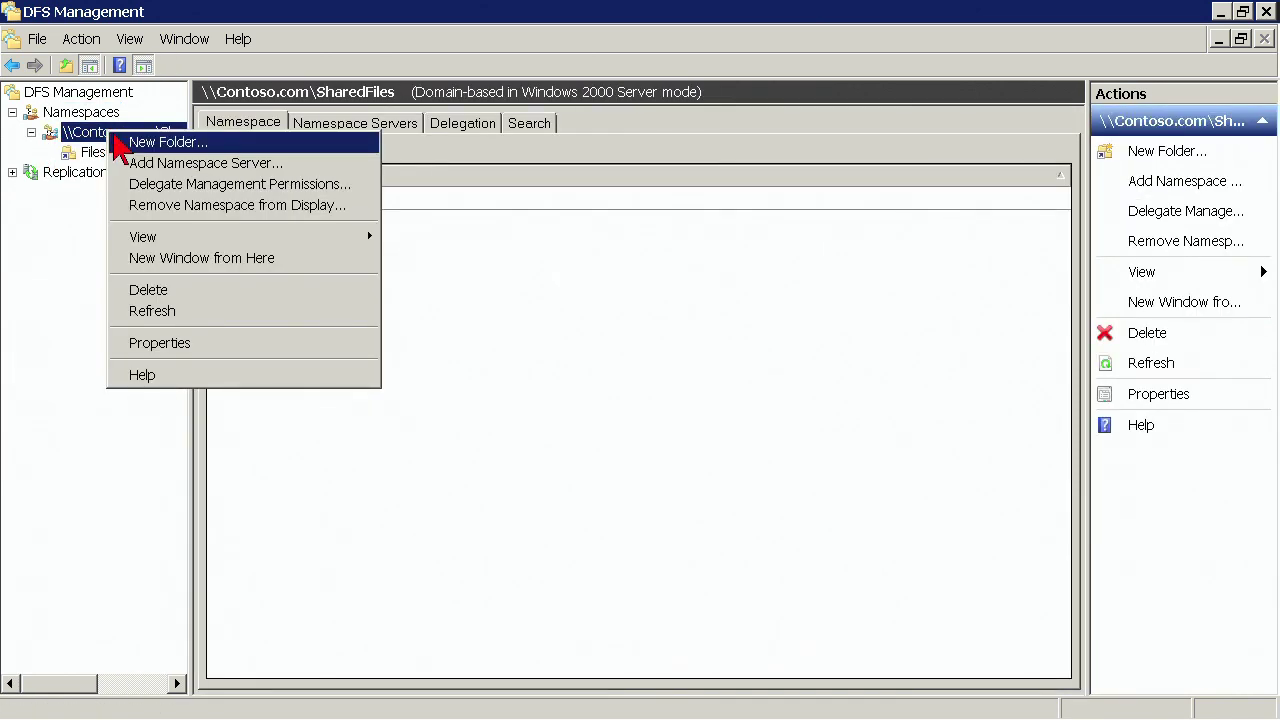
left_click(165, 142)
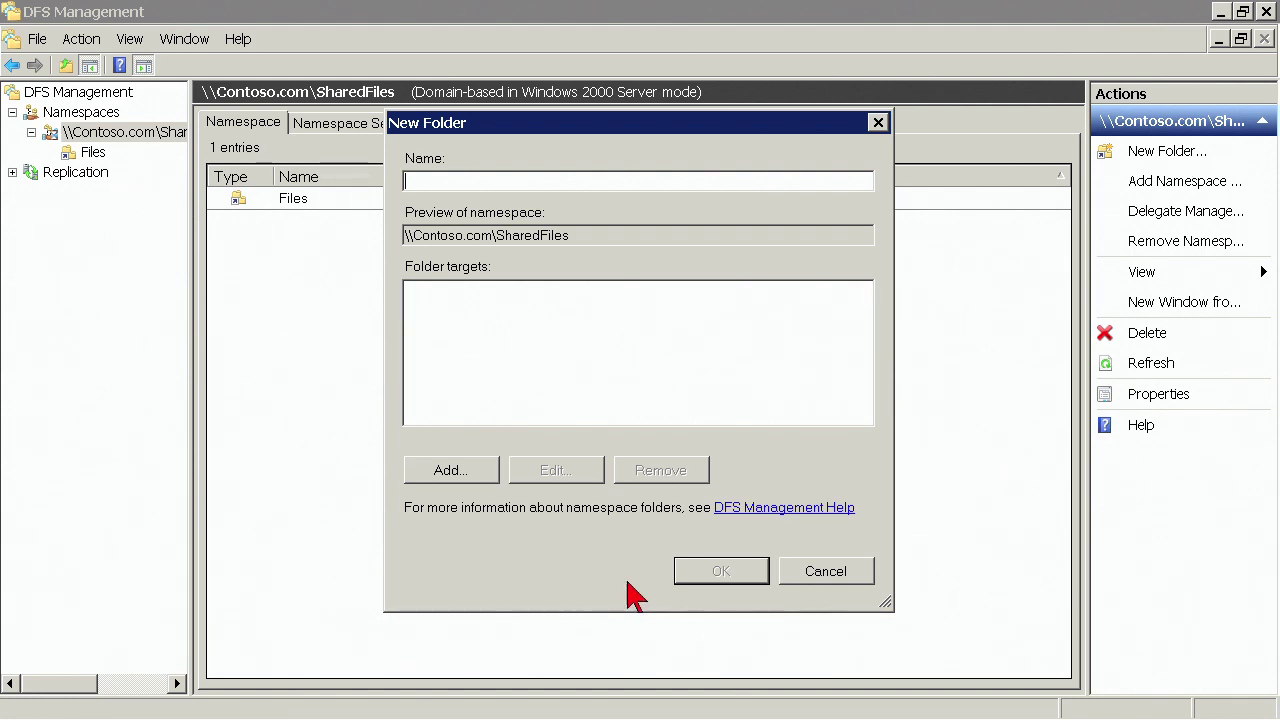
left_click(815, 575)
left_click(90, 154)
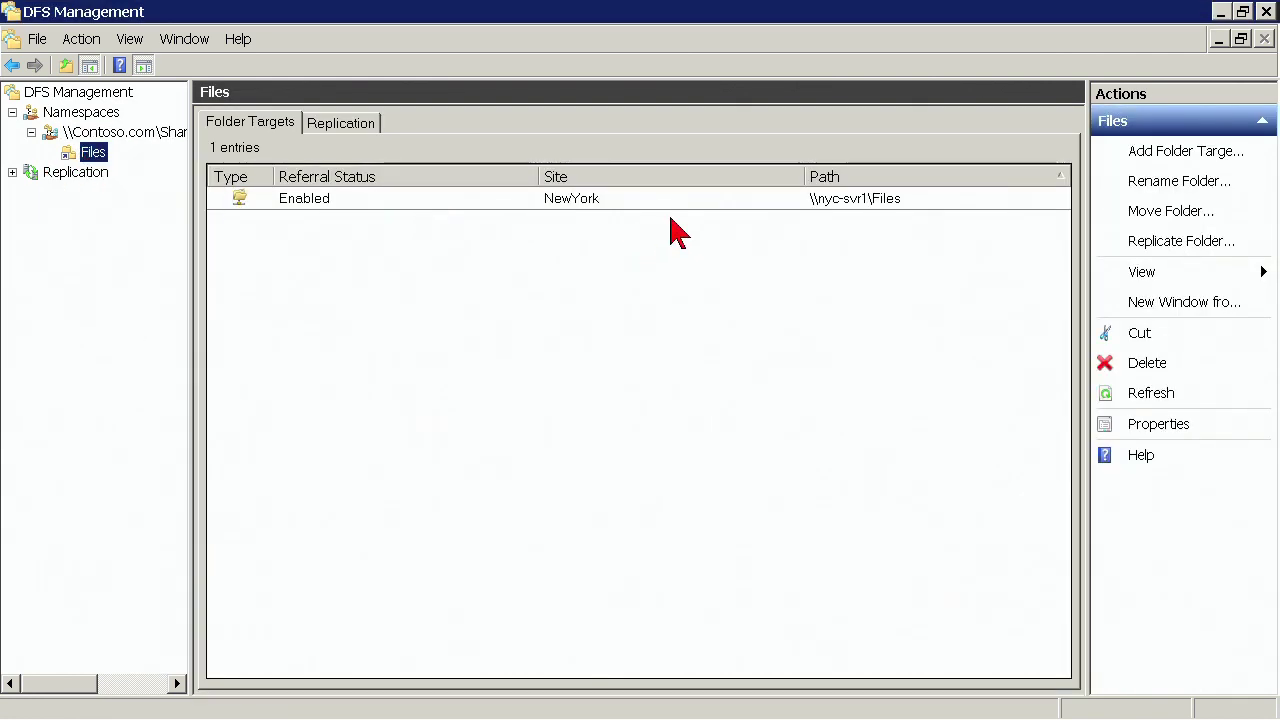
right_click(565, 278)
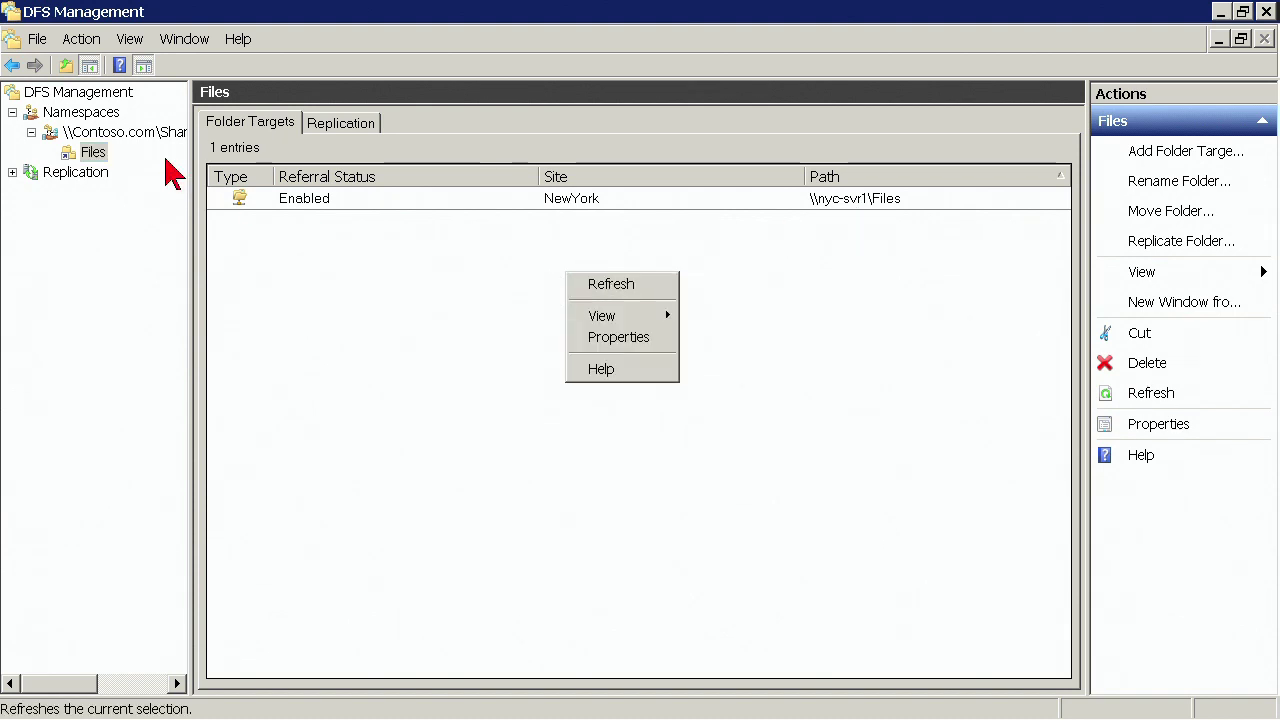
left_click(88, 165)
- Add \\nyc-svr2\Files as a folder target for Files, accept replication, and dismiss the error
right_click(84, 155)
left_click(118, 163)
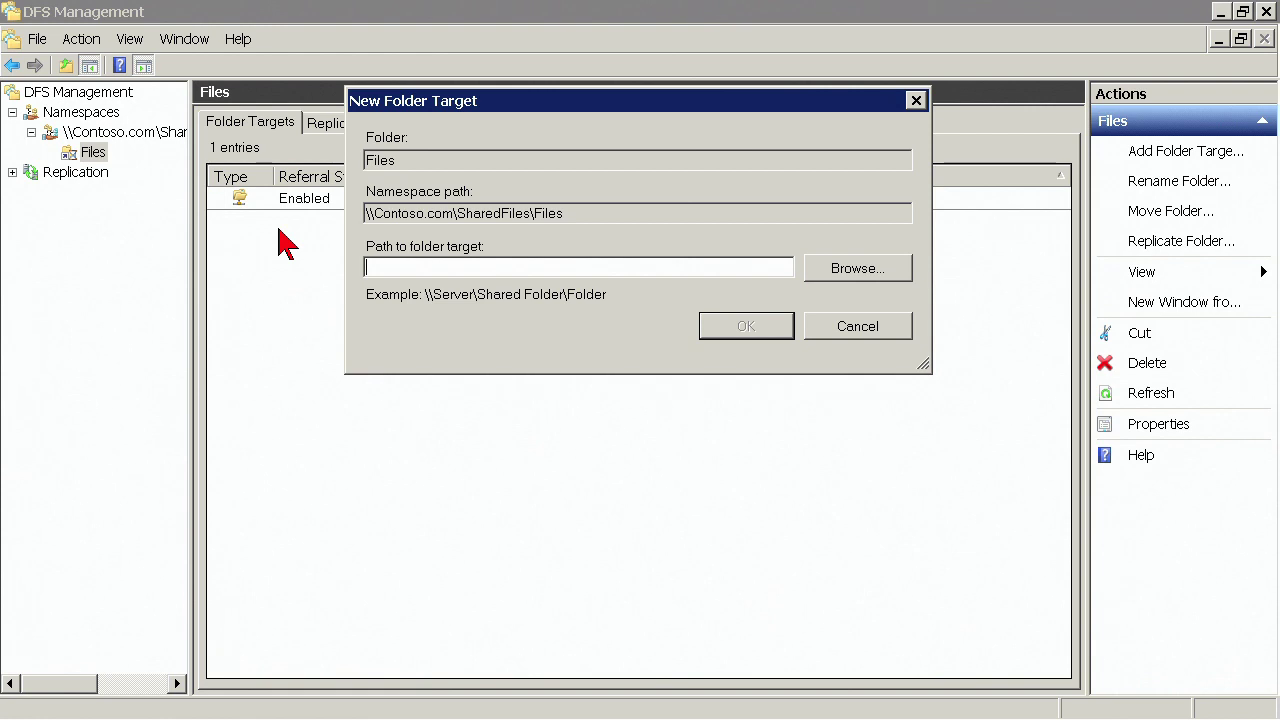
type("\\\\nyc-svr2\\")
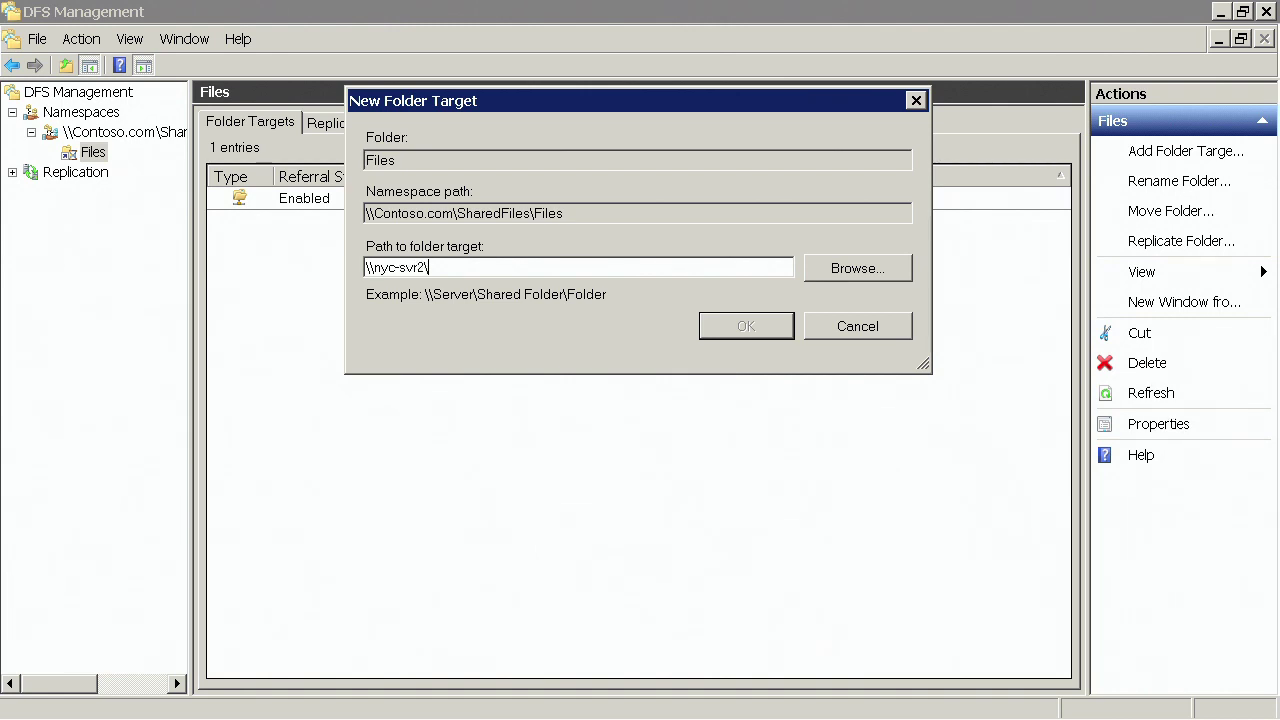
type("Files")
left_click(743, 327)
left_click(729, 463)
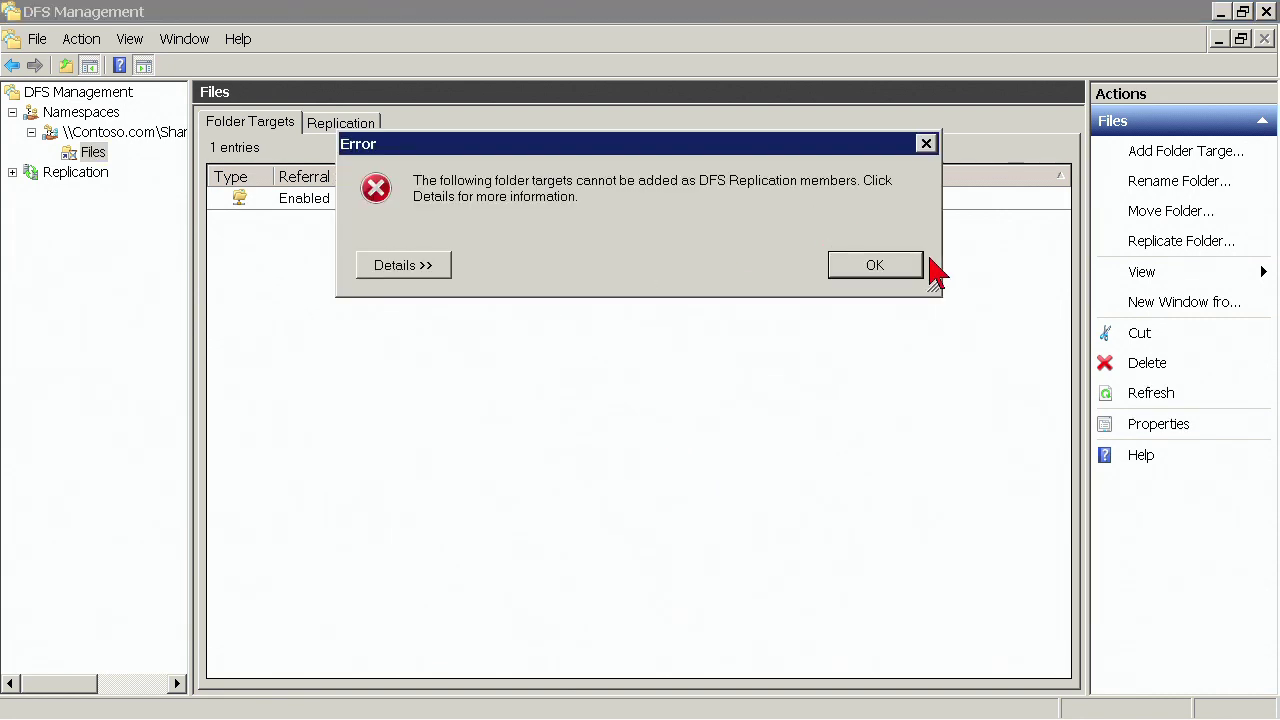
left_click(889, 268)
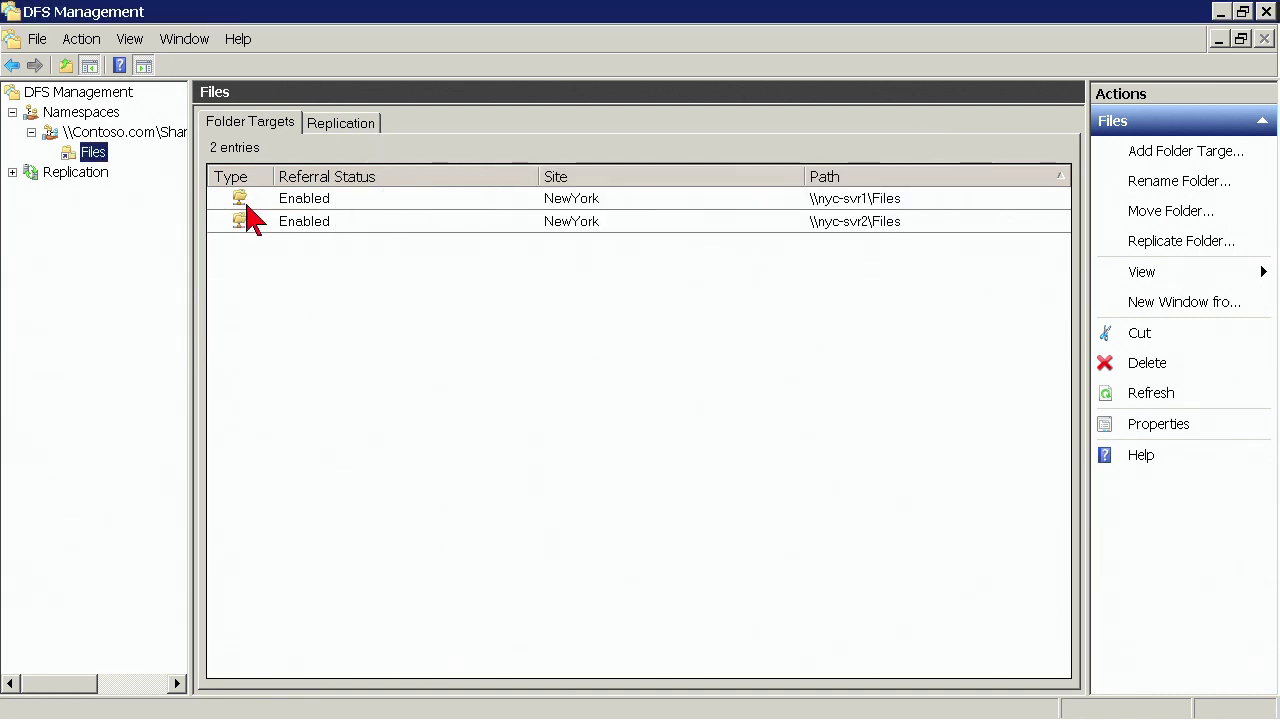